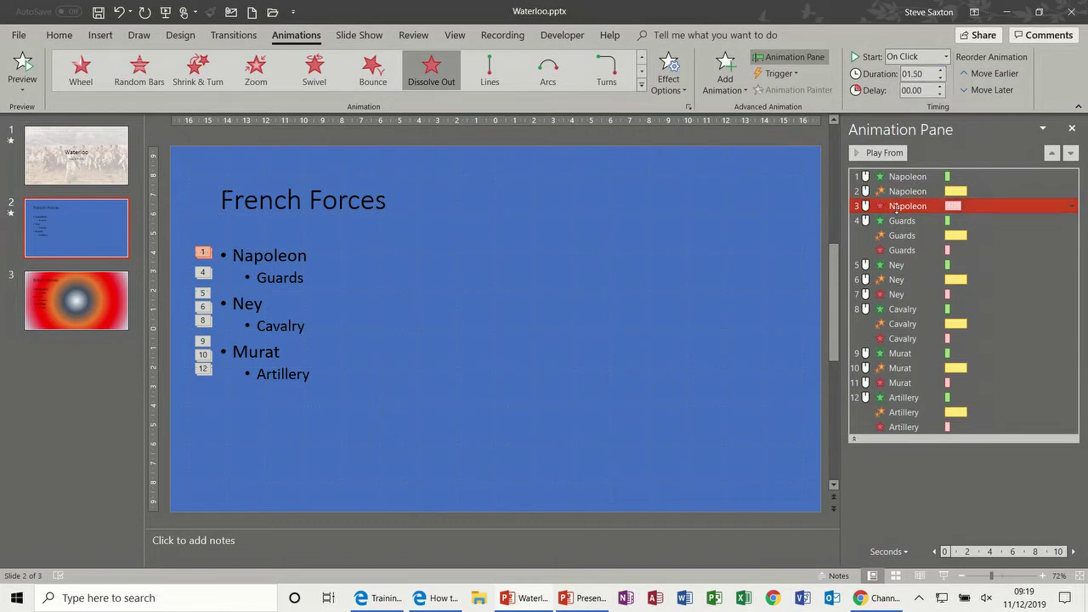
# - Play the French Forces slide as a slide show through Napoleon's animations, and view the start options for its exit effect
pyautogui.click(942, 577)
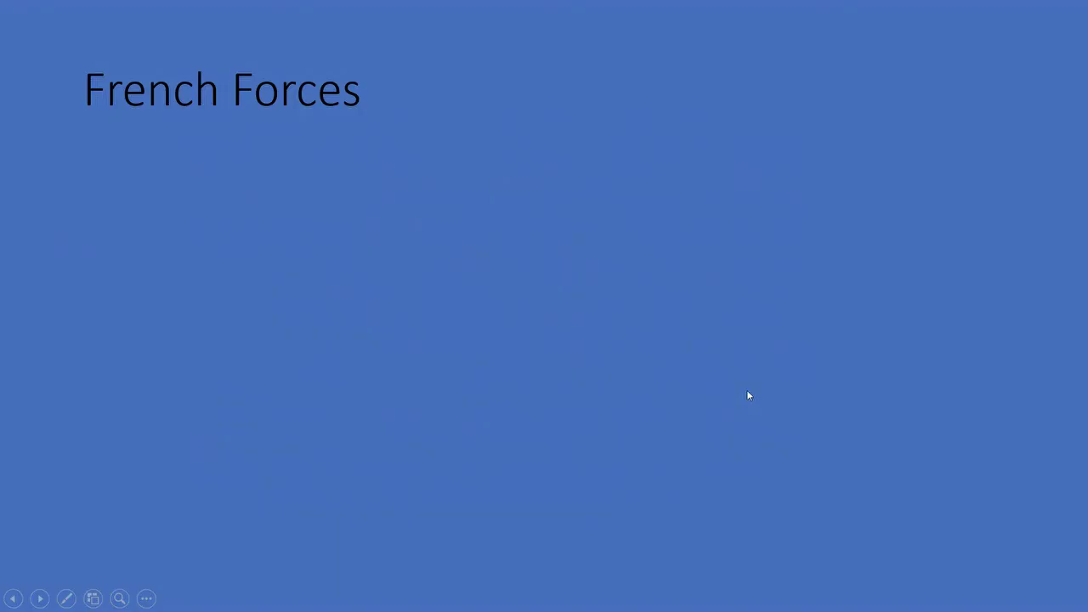
pyautogui.click(748, 392)
pyautogui.click(747, 392)
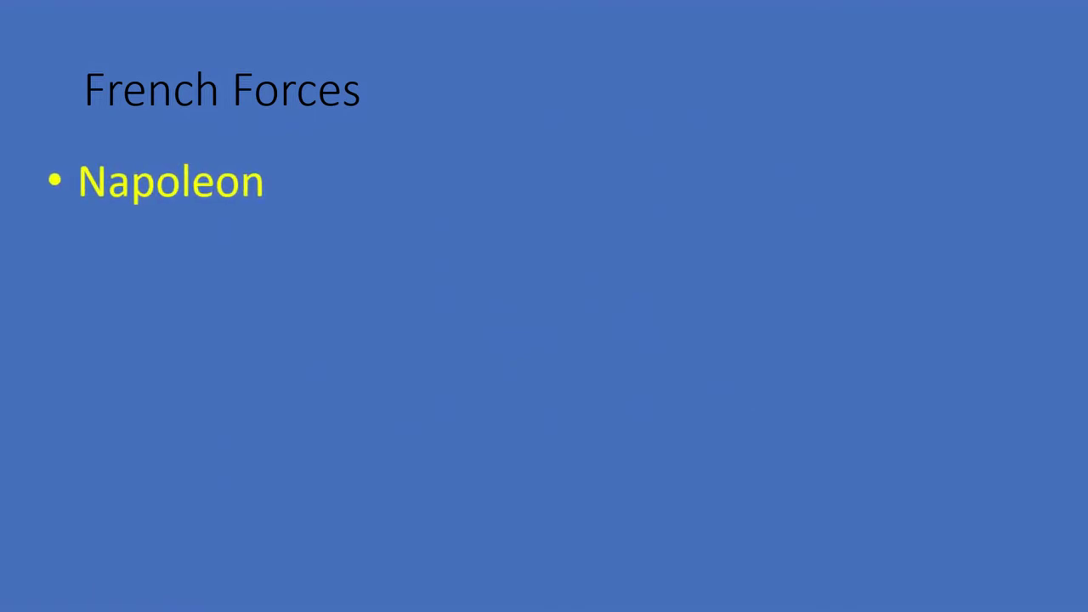
pyautogui.press('Right')
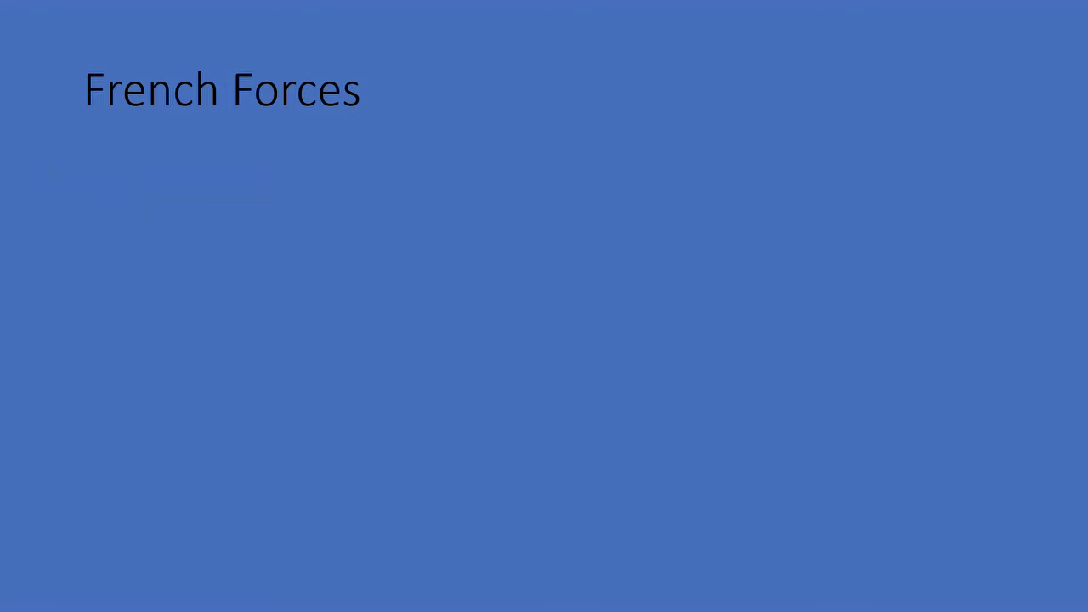
pyautogui.press('Escape')
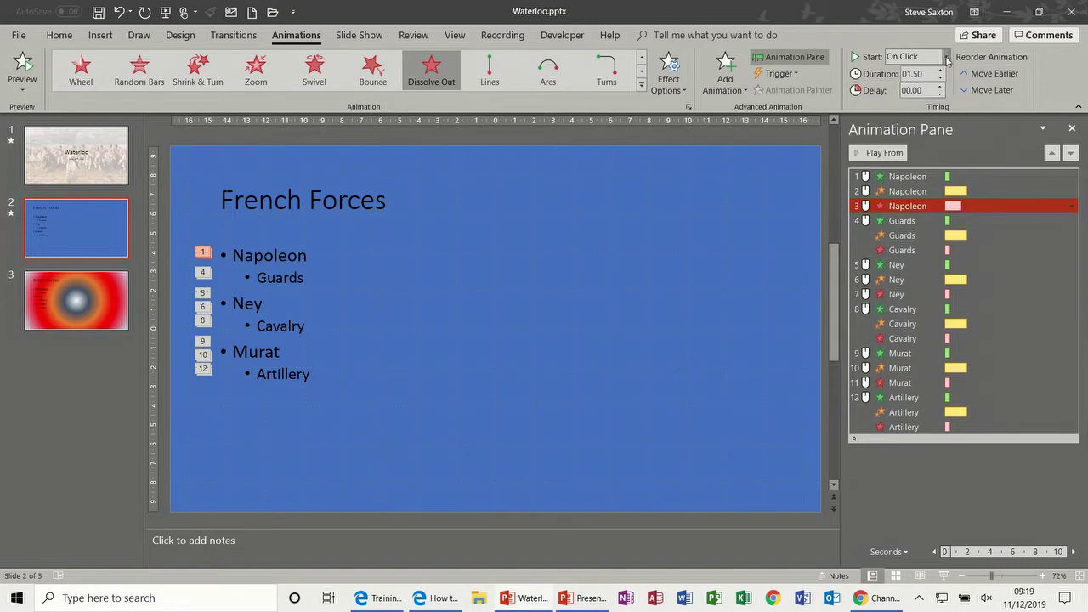
pyautogui.click(946, 57)
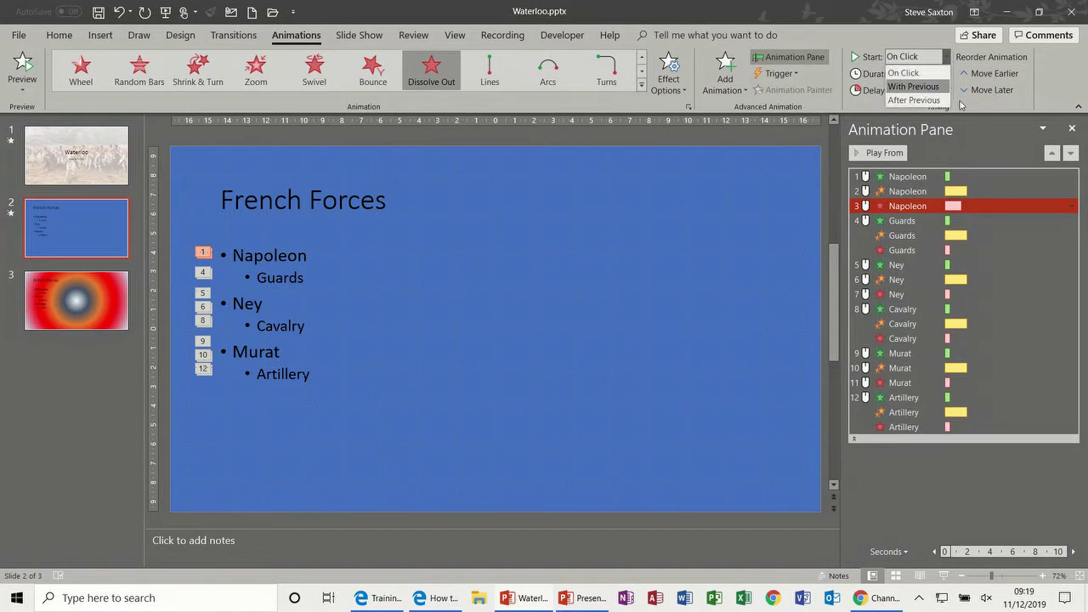
pyautogui.click(961, 104)
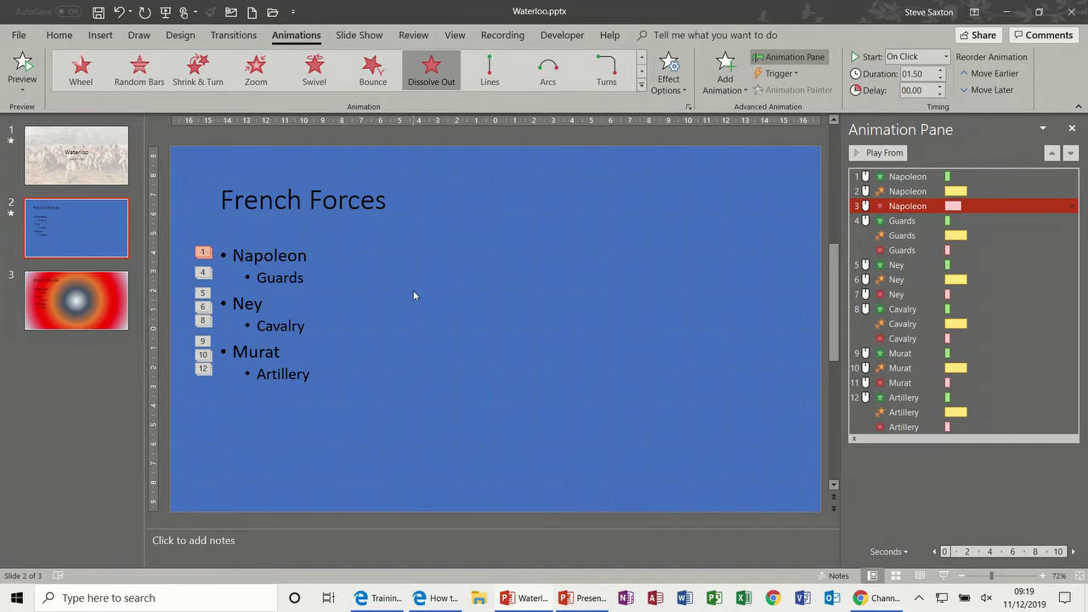
# - Add a new slide after the British Forces slide and give it the Blank layout
pyautogui.click(114, 301)
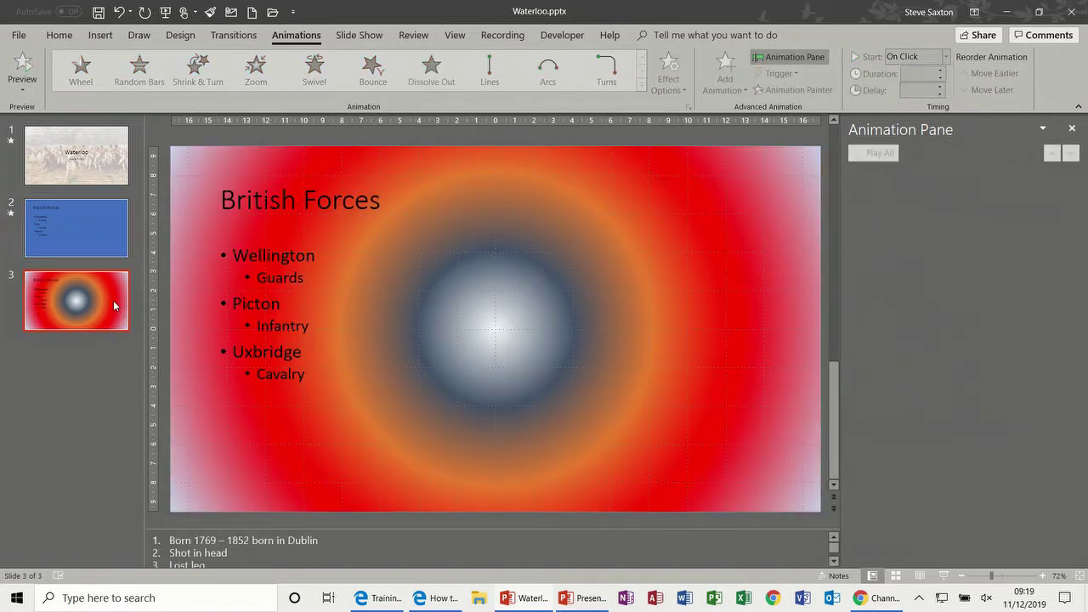
pyautogui.hotkey('ctrl', 'm')
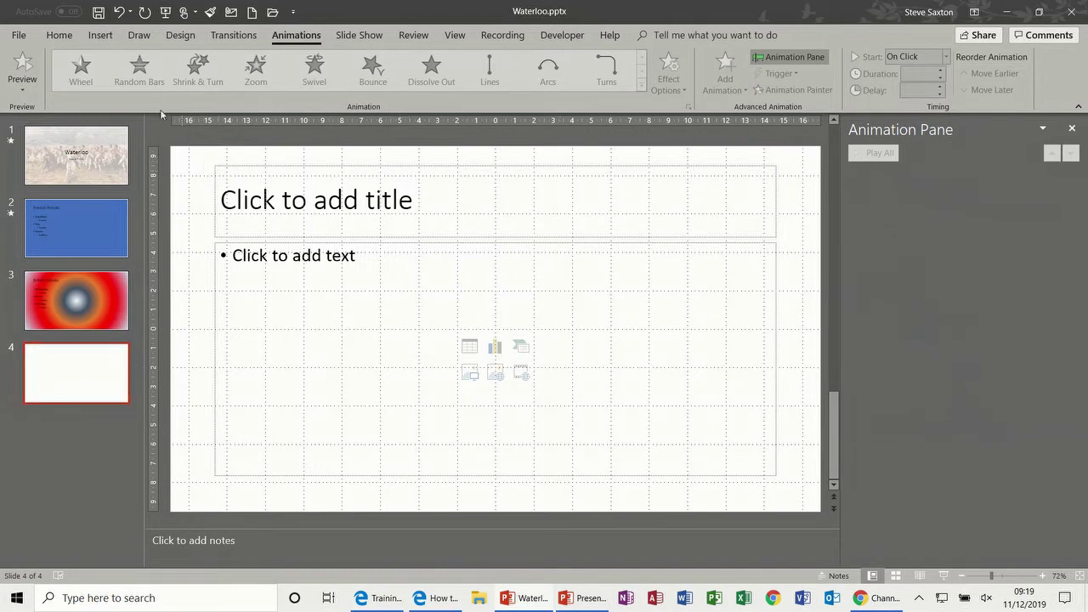
pyautogui.click(60, 35)
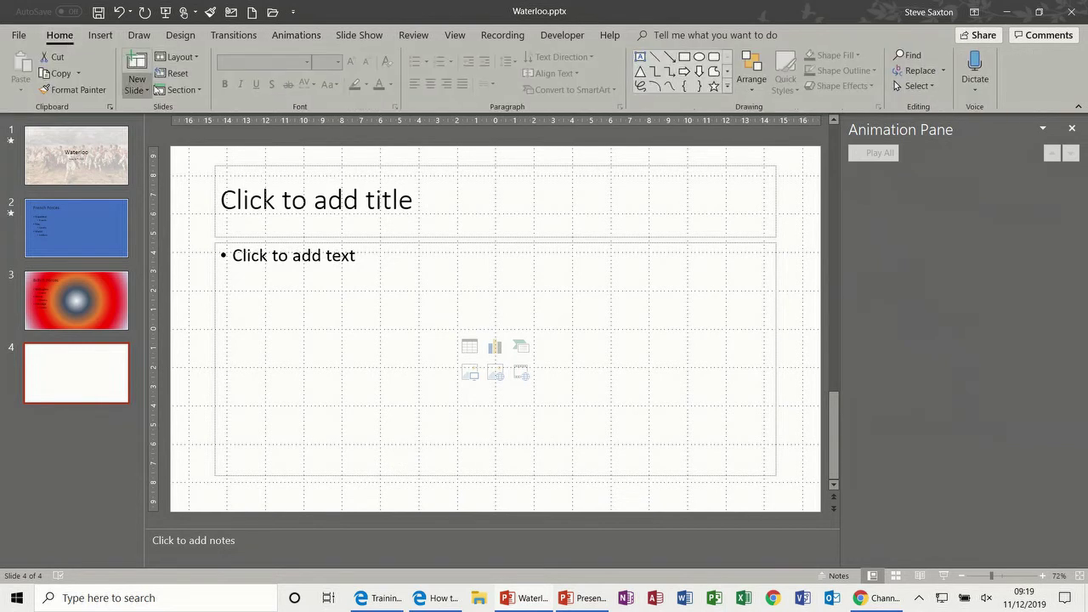
pyautogui.click(180, 57)
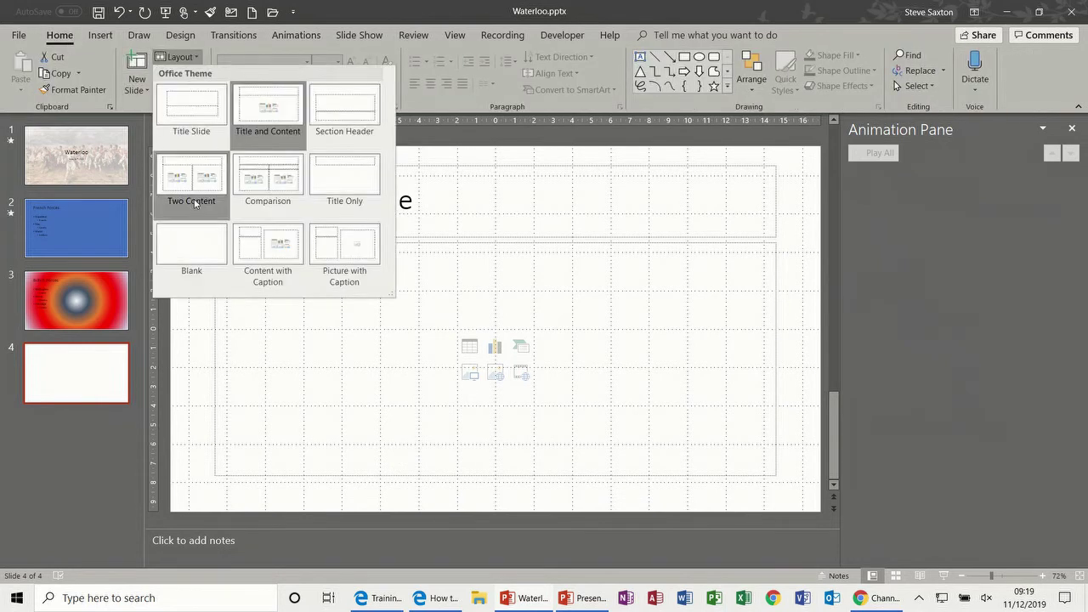
pyautogui.click(193, 249)
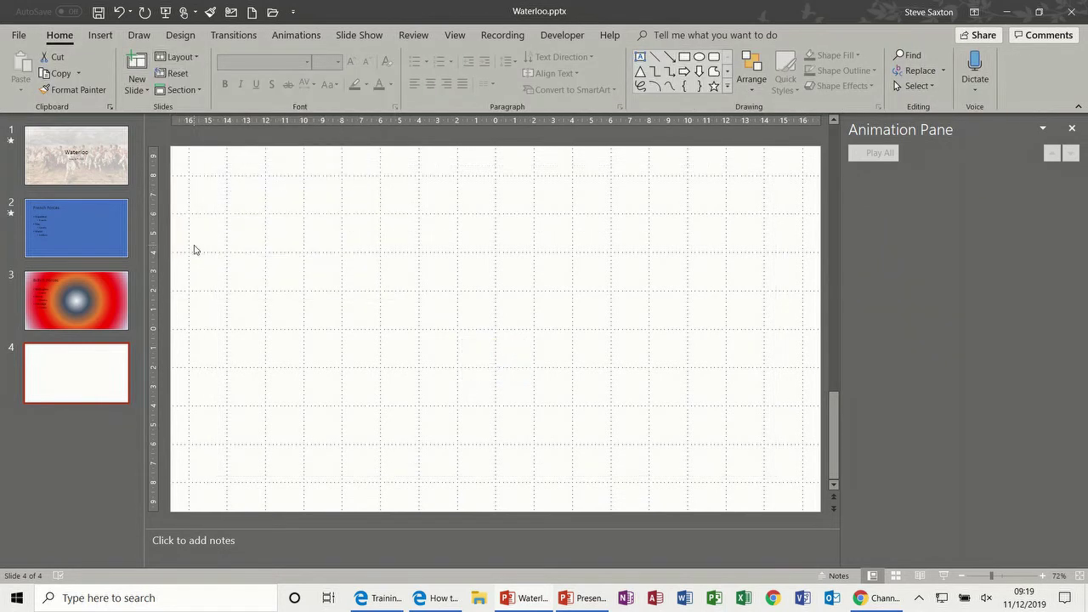
# - Insert dragoon.jpg from the Examples > PHOTOS > PHOTOS Waterloo folder and shrink it to about 3.7 by 1.2 cm near the slide's top-right corner
pyautogui.click(100, 35)
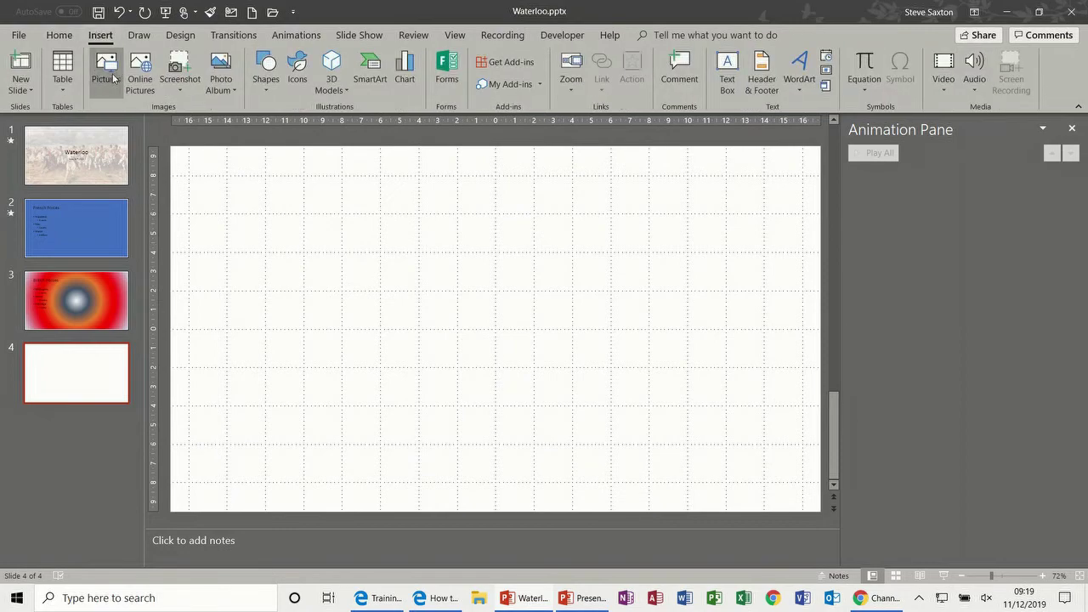
pyautogui.click(106, 71)
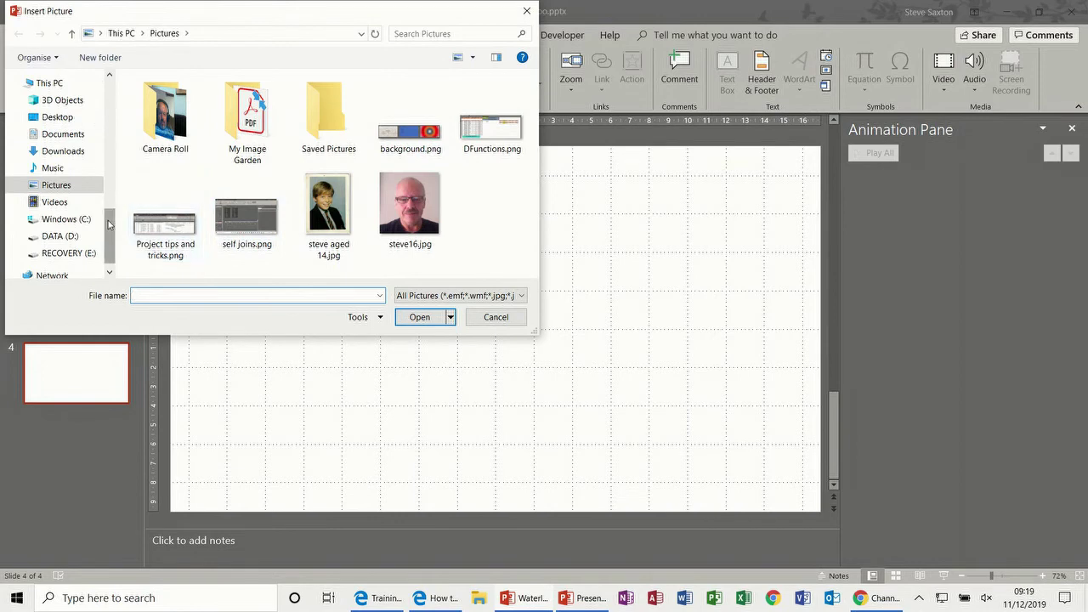
pyautogui.moveTo(108, 229); pyautogui.dragTo(108, 162)
pyautogui.click(74, 150)
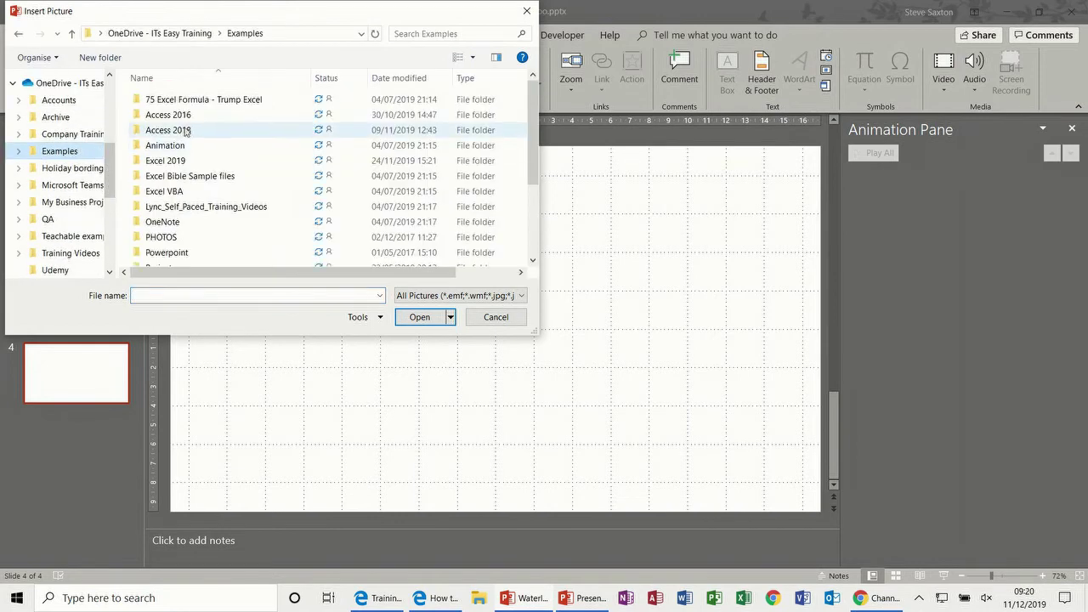
pyautogui.doubleClick(167, 237)
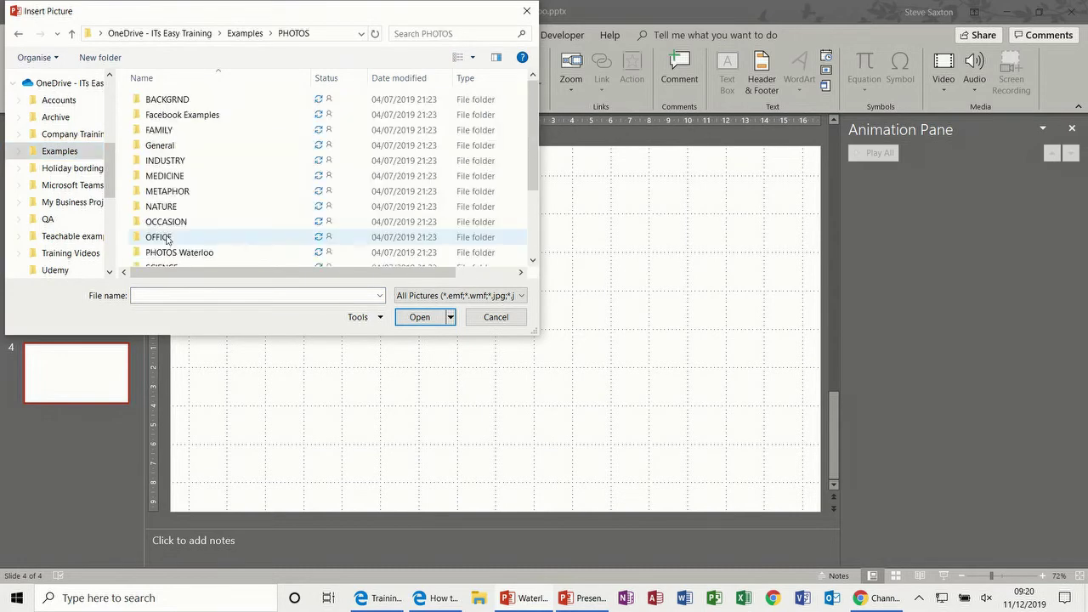
pyautogui.doubleClick(180, 252)
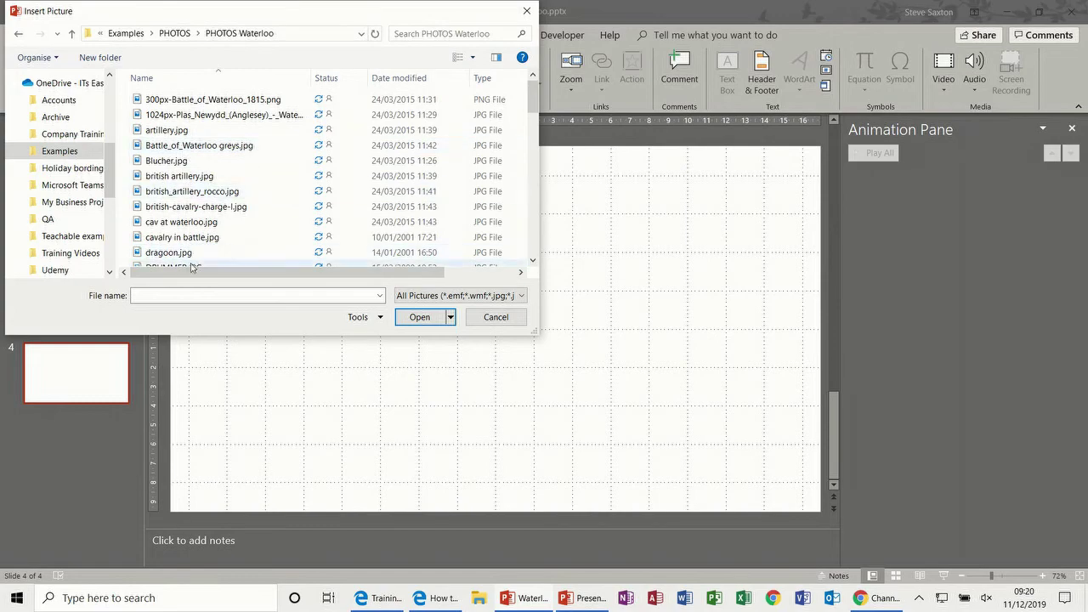
pyautogui.doubleClick(181, 253)
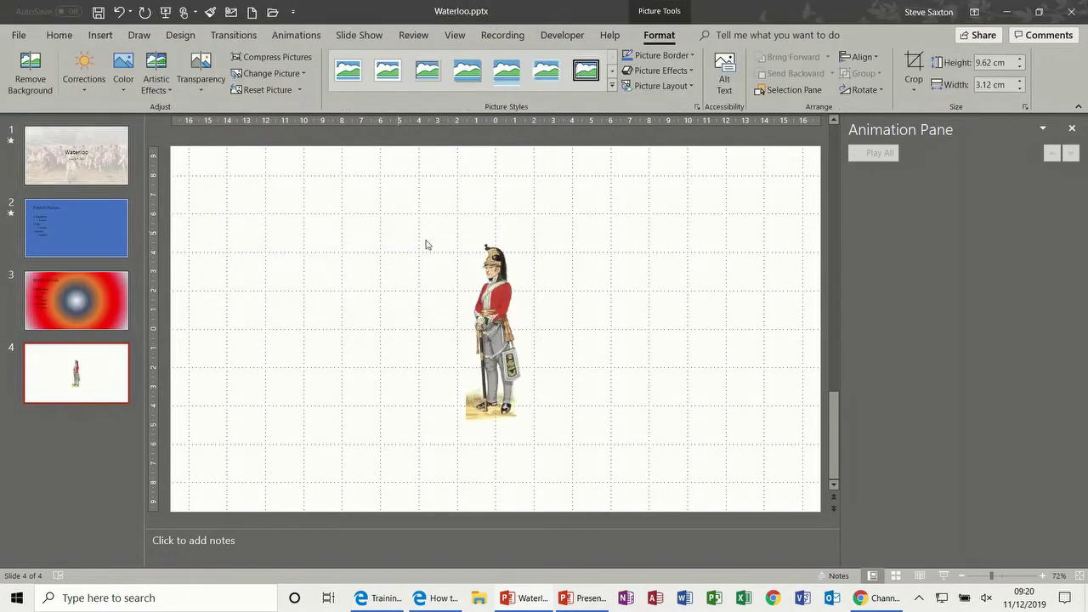
pyautogui.moveTo(524, 236); pyautogui.dragTo(775, 183)
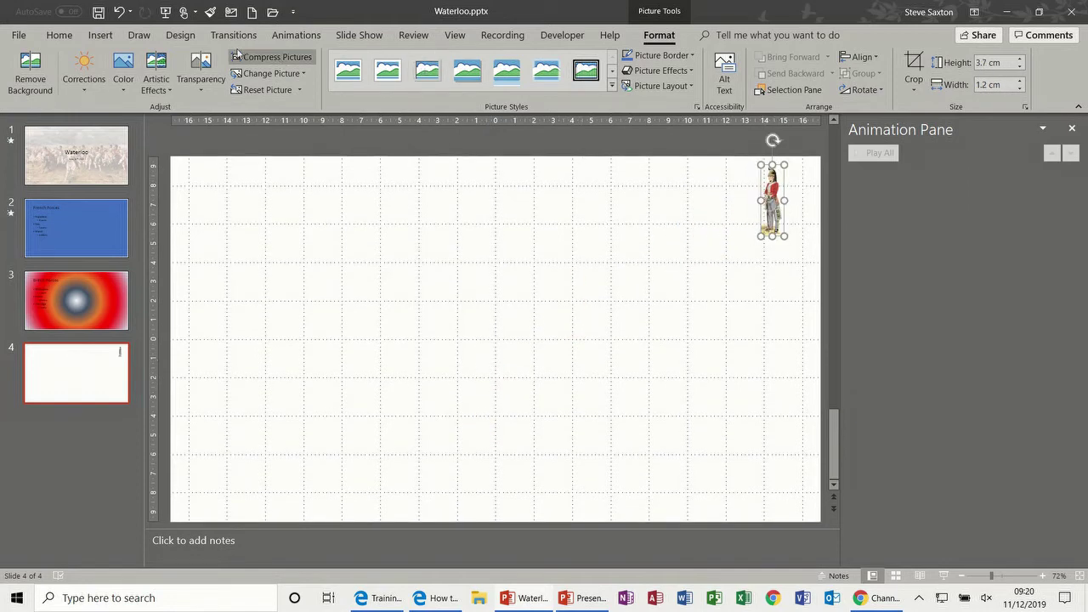
# - Add the Dissolve In entrance effect to the dragoon picture
pyautogui.click(296, 35)
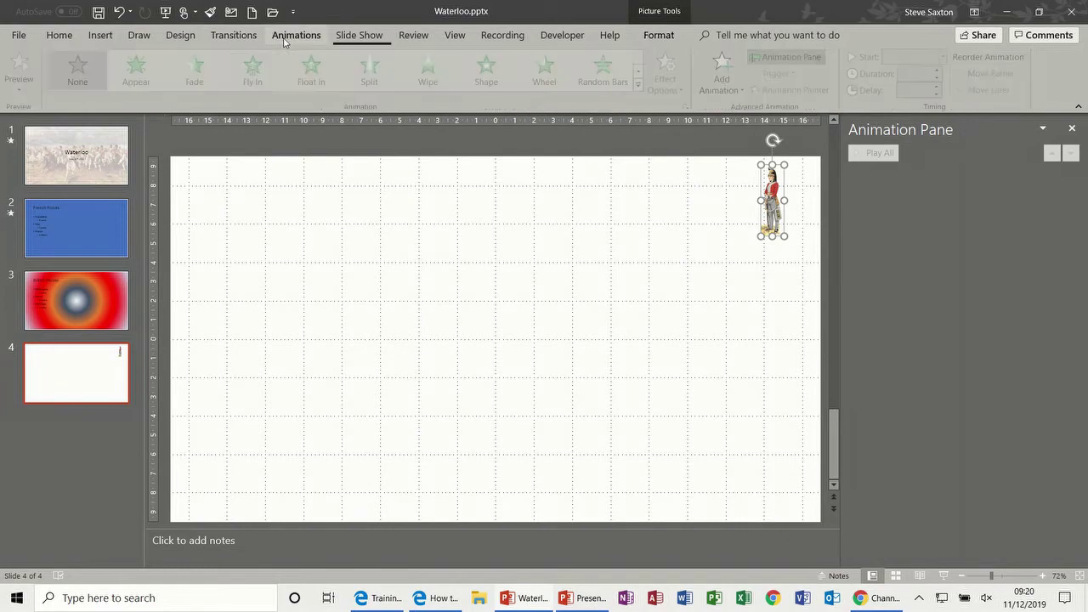
pyautogui.click(727, 77)
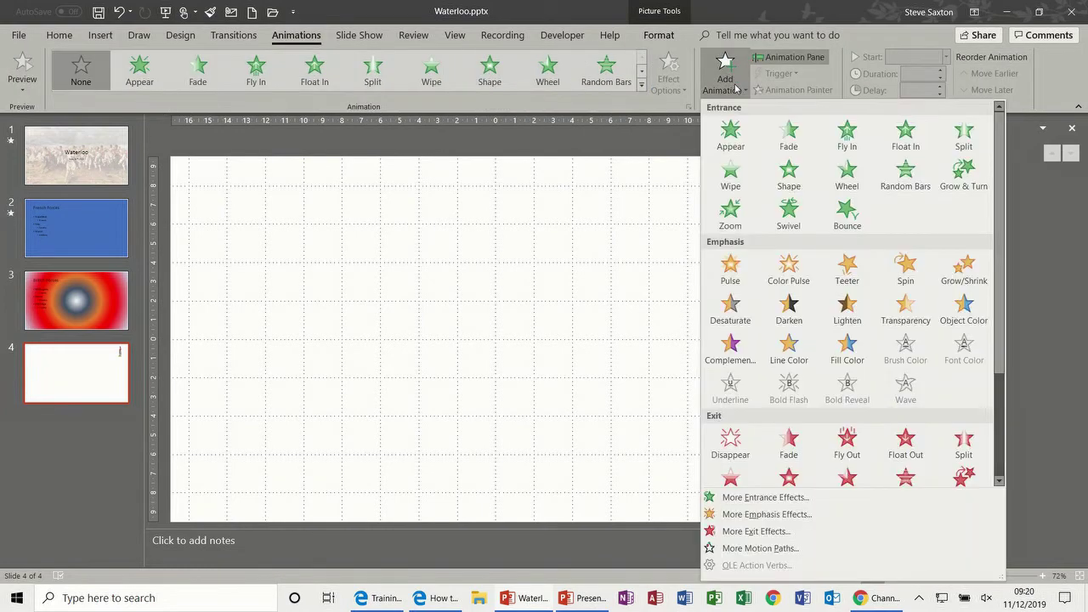
pyautogui.click(752, 500)
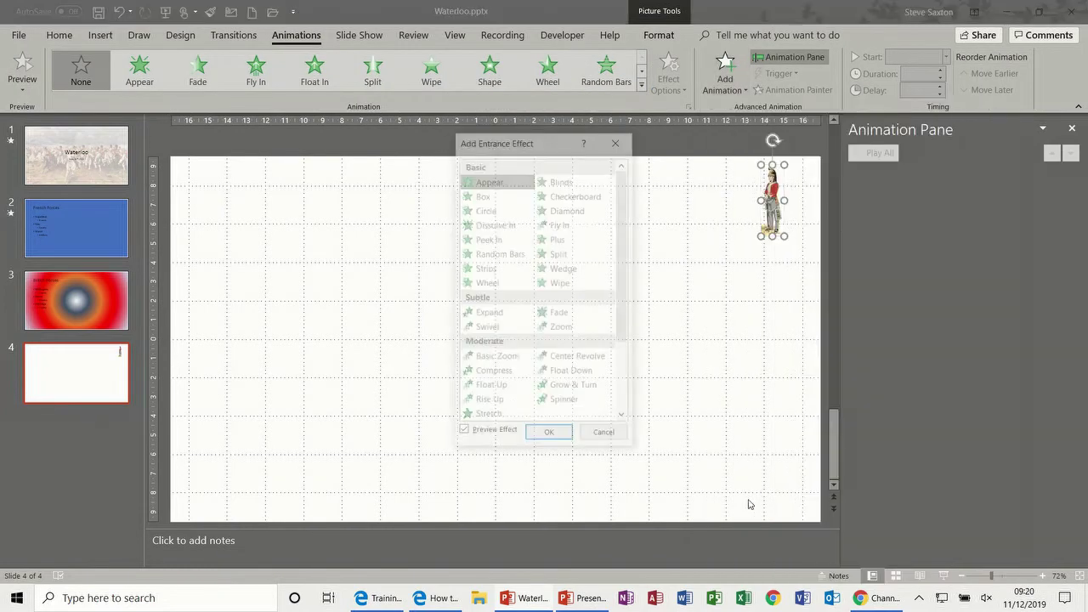
pyautogui.click(497, 223)
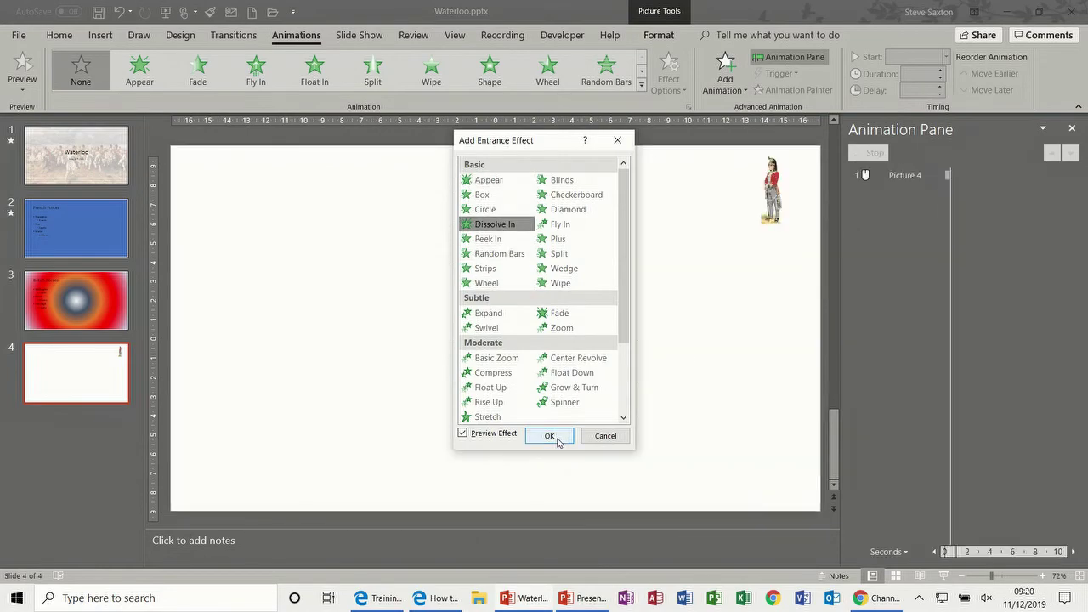
pyautogui.click(549, 435)
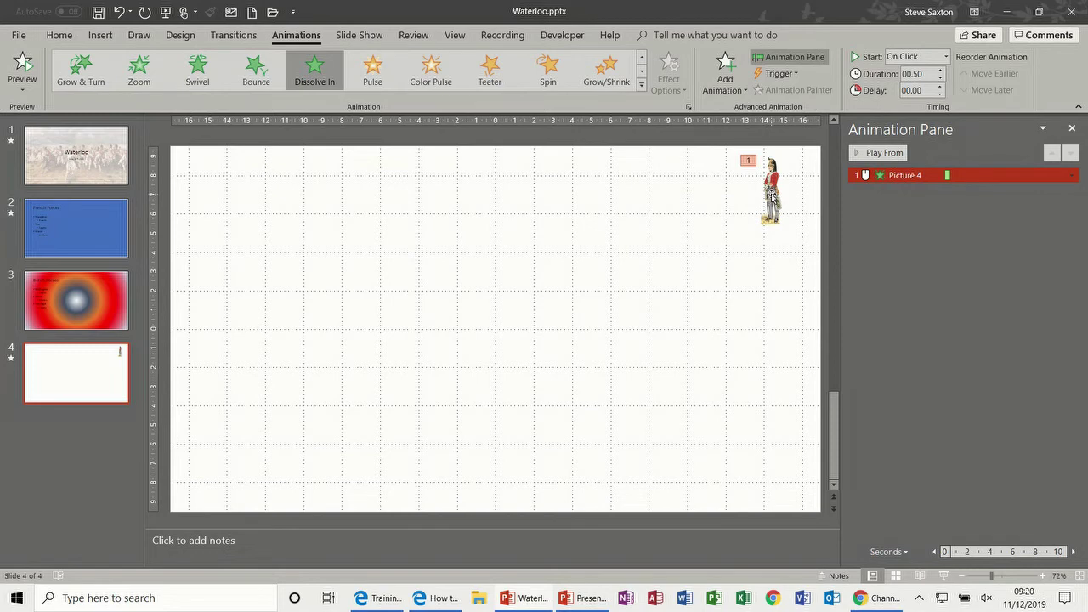
# - Add a custom motion path to the dragoon, drawn freehand in loops from the picture past the slide's lower-left edge, and preview the slide show
pyautogui.click(733, 85)
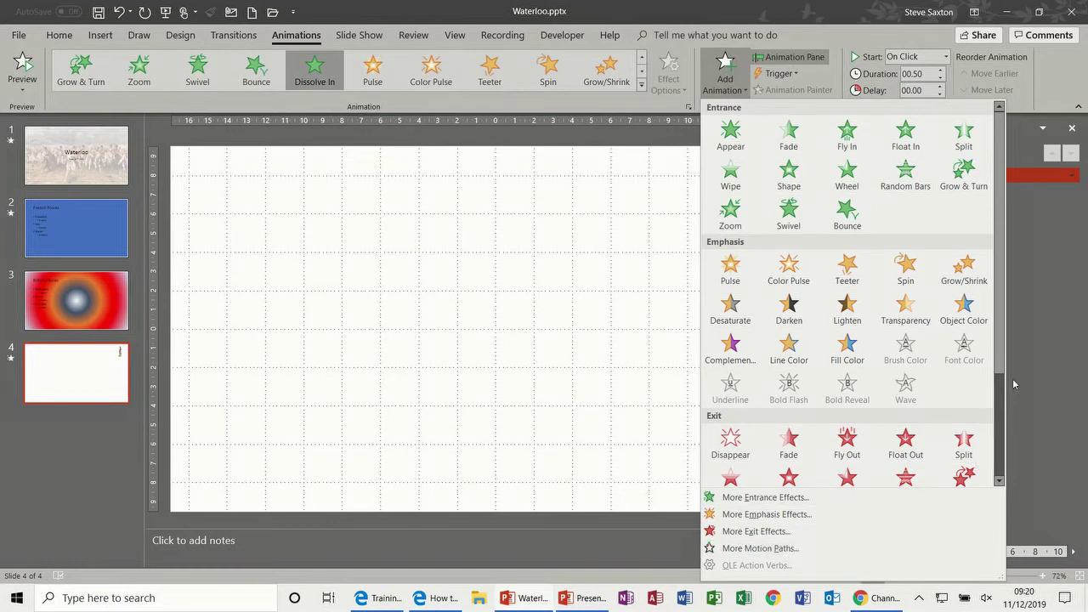
pyautogui.moveTo(1001, 344); pyautogui.dragTo(1001, 447)
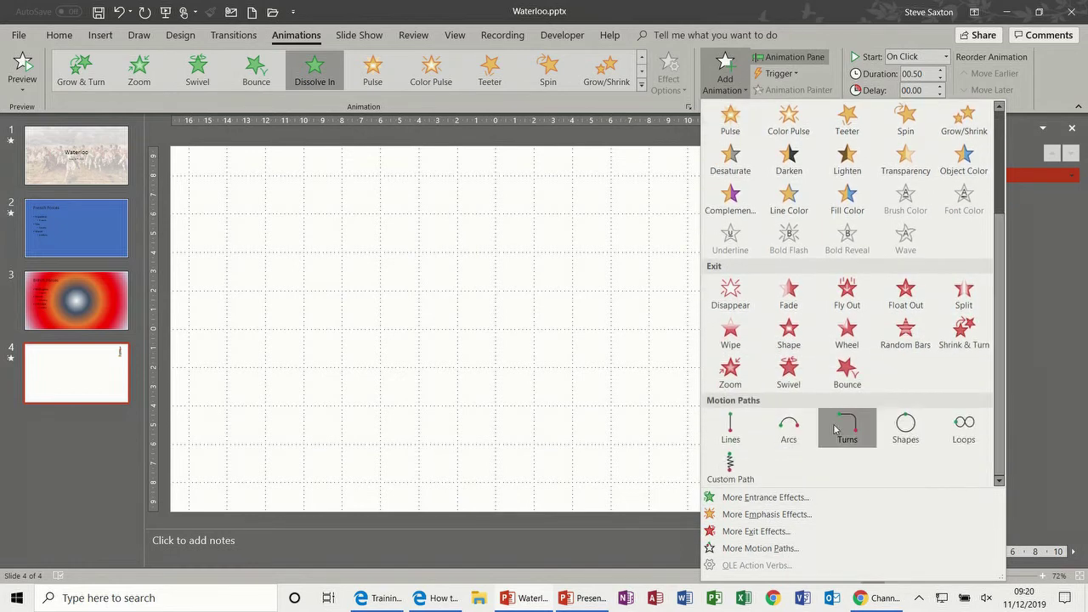
pyautogui.click(733, 463)
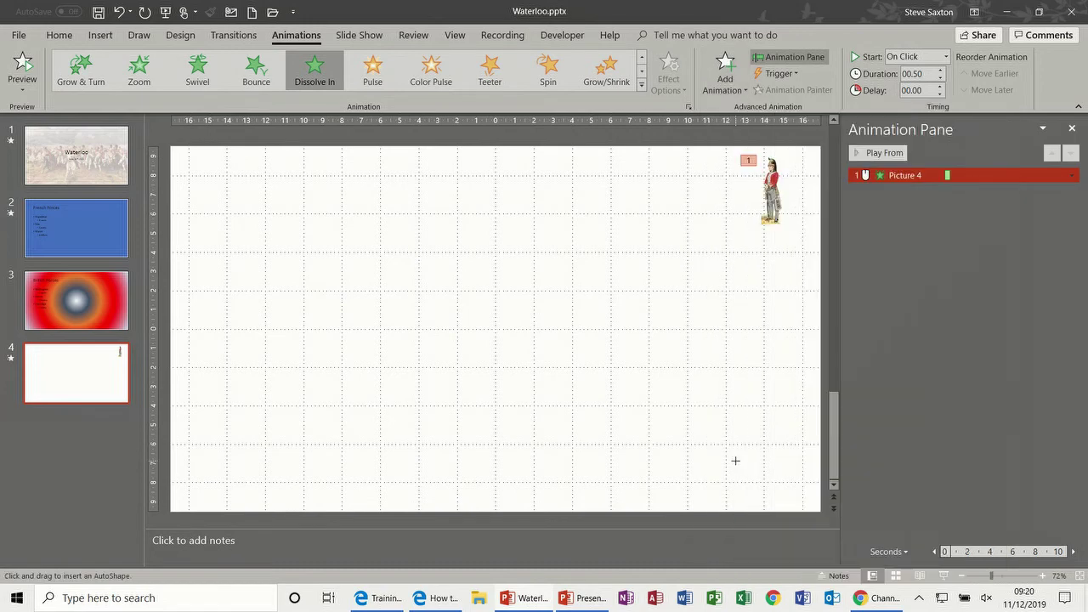
pyautogui.moveTo(749, 205)
pyautogui.mouseDown()
pyautogui.moveTo(583, 236)
pyautogui.moveTo(578, 209)
pyautogui.moveTo(459, 213)
pyautogui.moveTo(439, 275)
pyautogui.moveTo(297, 316)
pyautogui.moveTo(167, 435)
pyautogui.mouseUp()
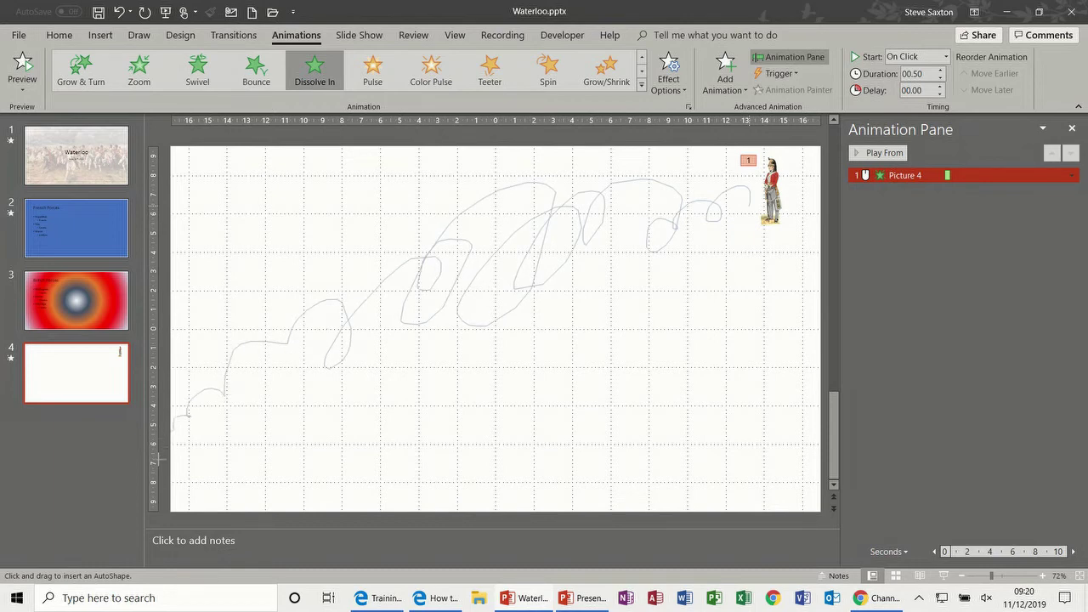
pyautogui.doubleClick(159, 459)
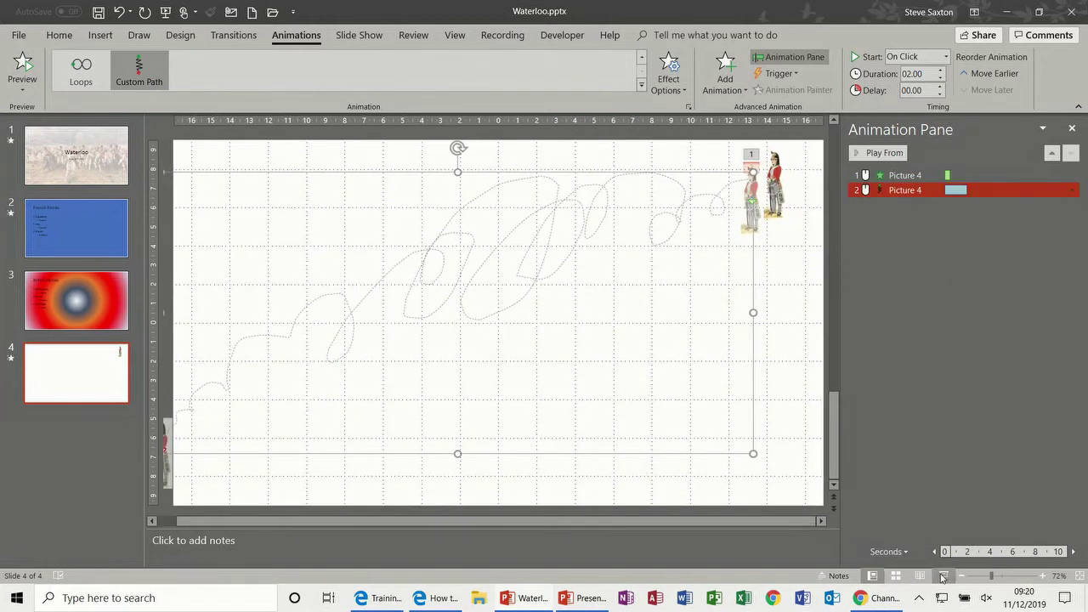
pyautogui.click(943, 576)
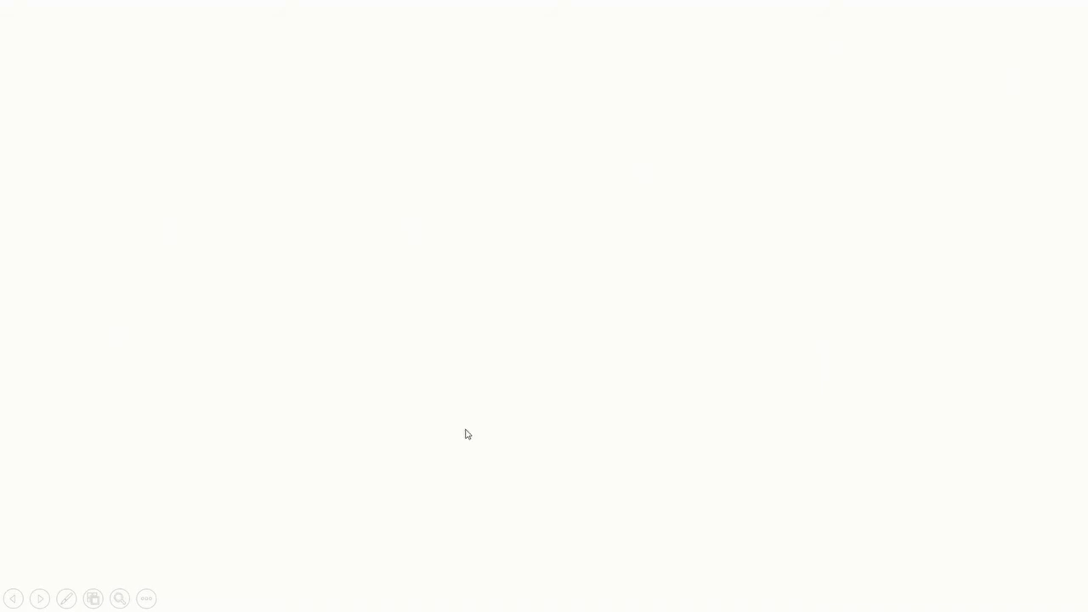
pyautogui.press('Escape')
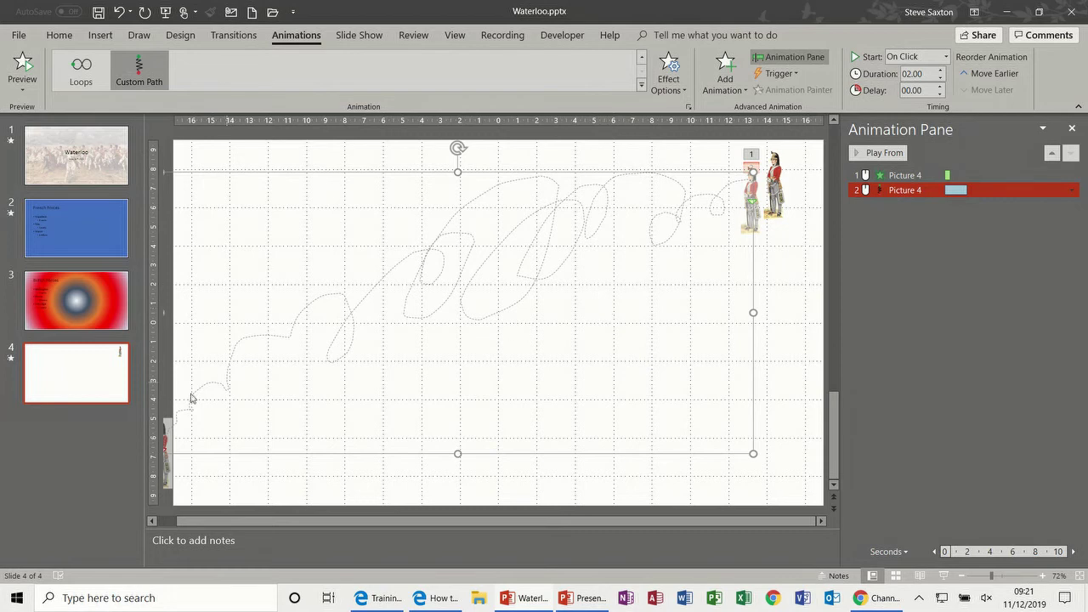
# - Add another blank slide after the dragoon slide
pyautogui.click(84, 376)
pyautogui.hotkey('ctrl', 'm')
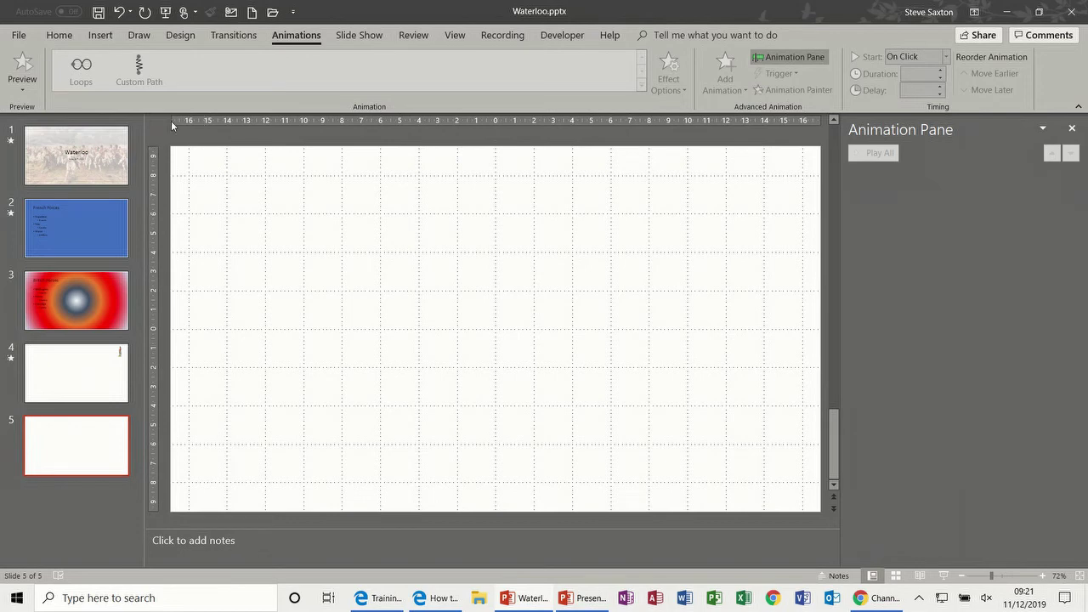
# - Switch to Excel and open the recent workbook Charting 2019.xlsx
pyautogui.click(751, 607)
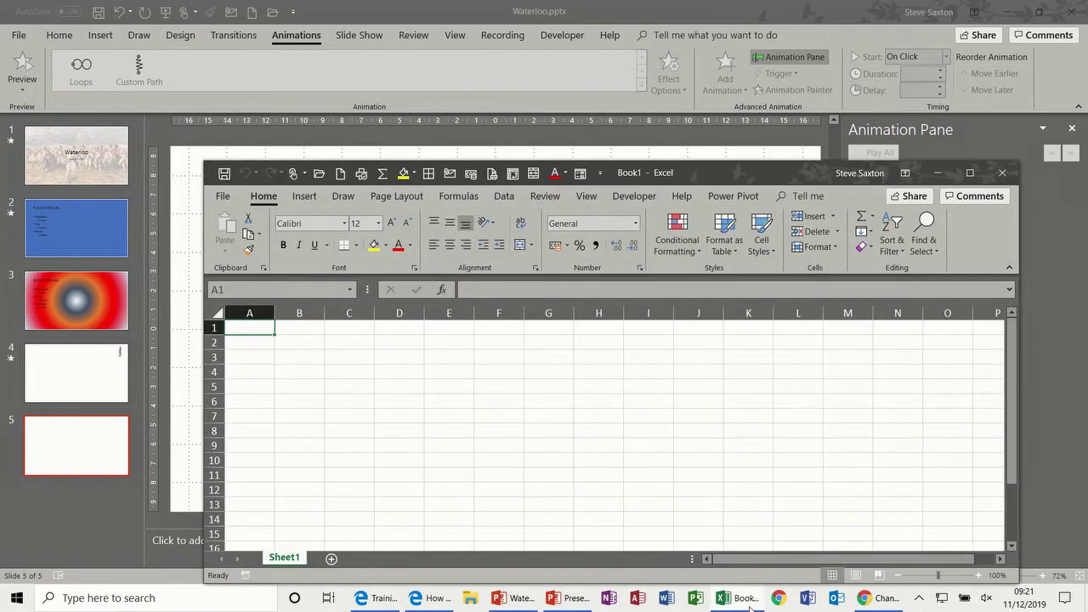
pyautogui.click(222, 196)
pyautogui.click(246, 287)
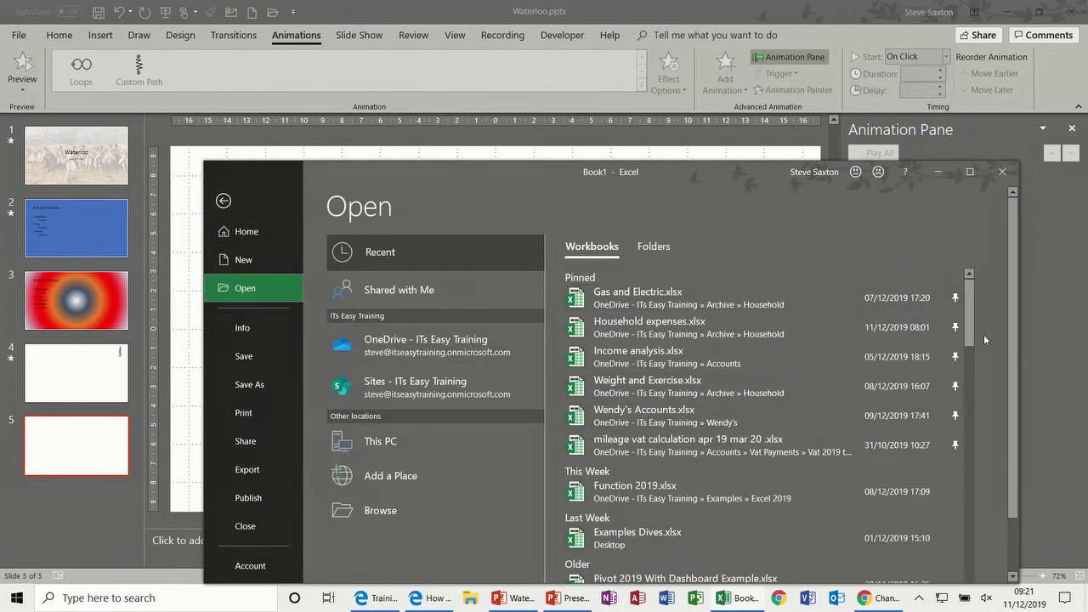
pyautogui.moveTo(972, 309); pyautogui.dragTo(972, 366)
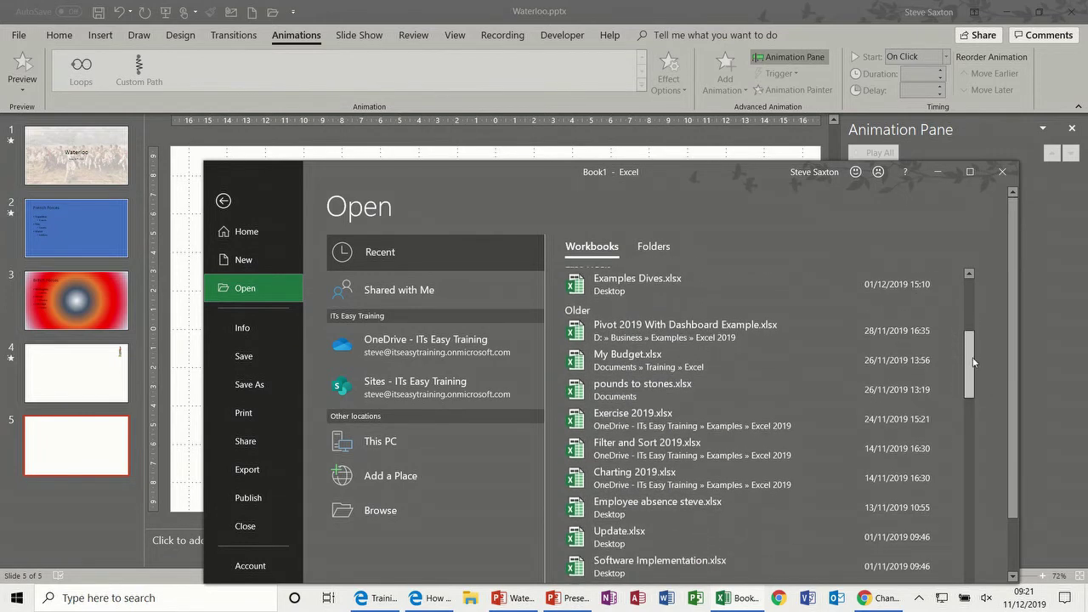
pyautogui.click(651, 468)
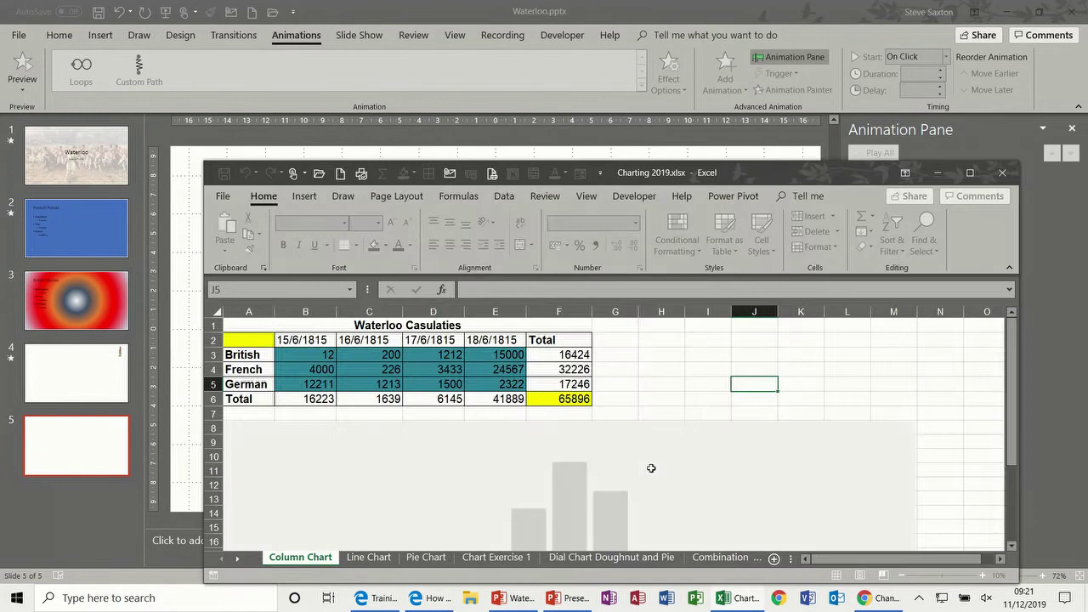
# - Copy the casualty table A2:F6 from Excel, paste it on the blank slide 5 in PowerPoint, and move it up and left
pyautogui.moveTo(249, 341); pyautogui.dragTo(549, 396)
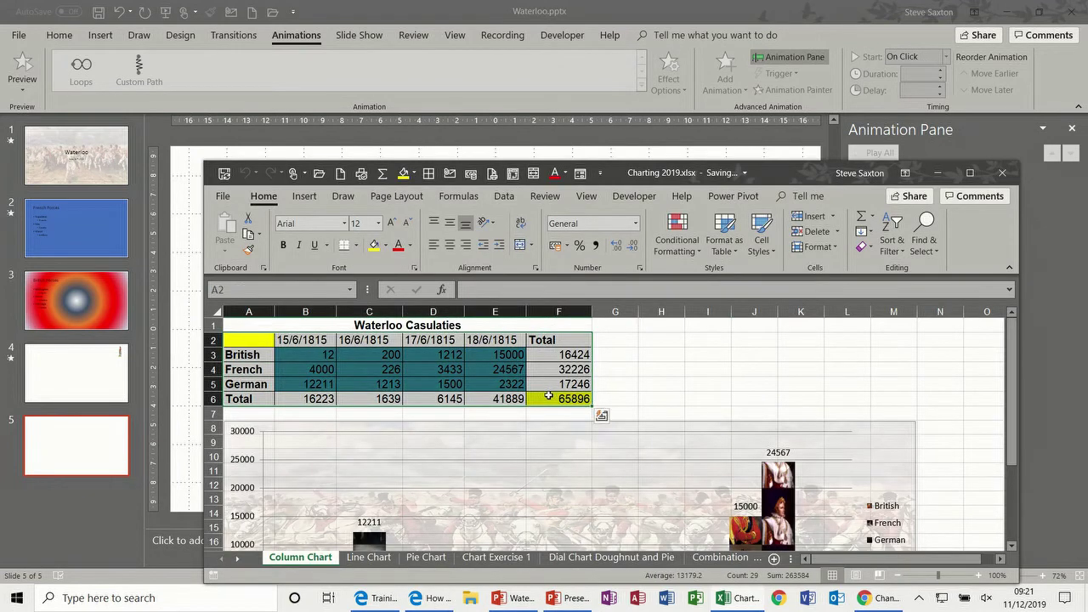
pyautogui.hotkey('ctrl', 'c')
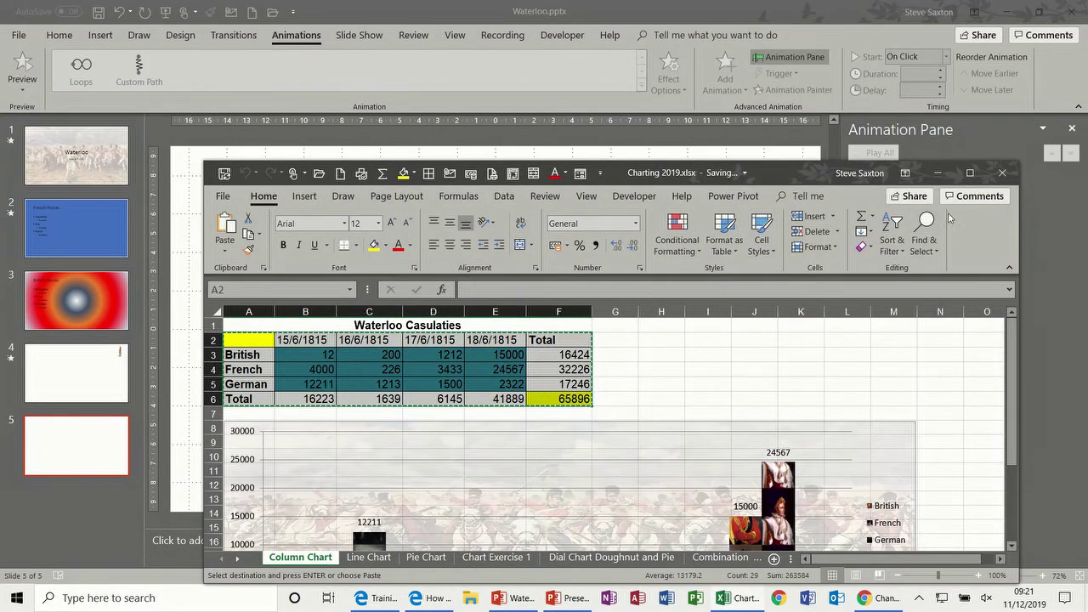
pyautogui.click(938, 173)
pyautogui.hotkey('ctrl', 'v')
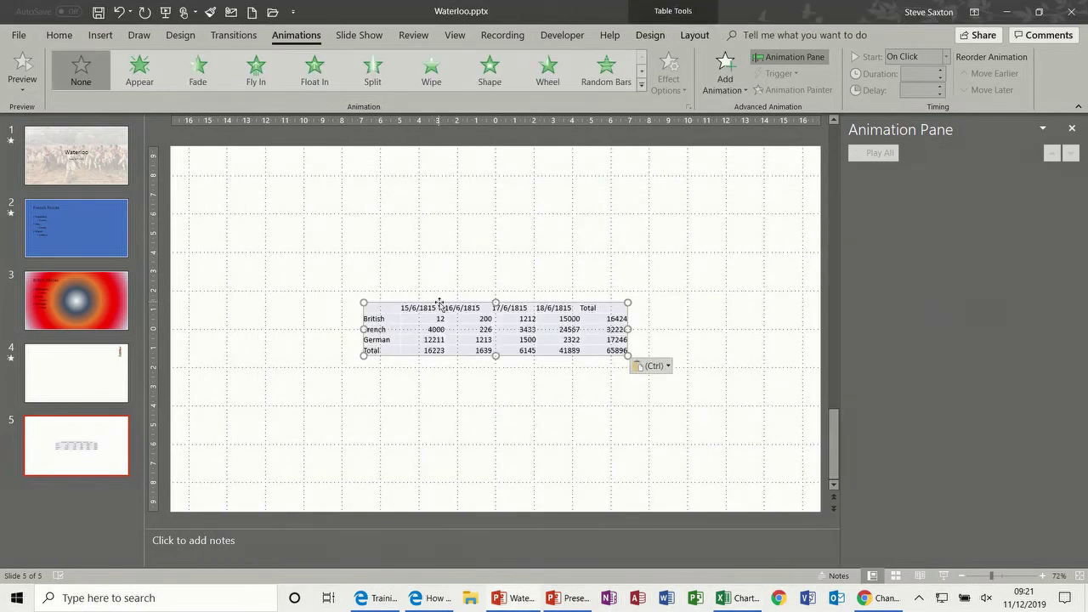
pyautogui.moveTo(438, 302); pyautogui.dragTo(393, 232)
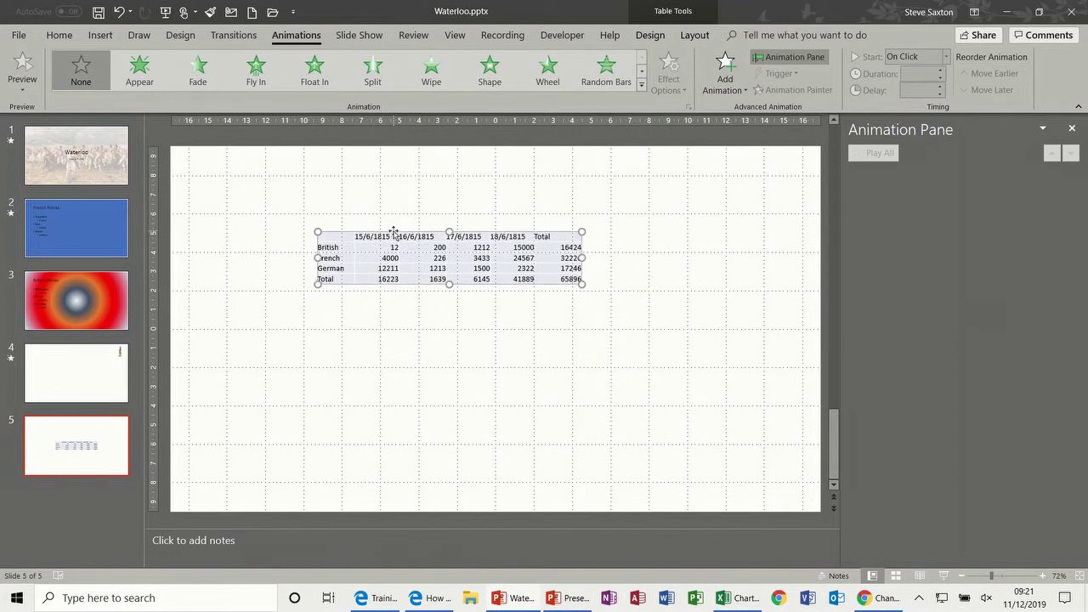
# - Draw a circle about 1.71 cm in diameter above the table's upper-left corner
pyautogui.click(100, 35)
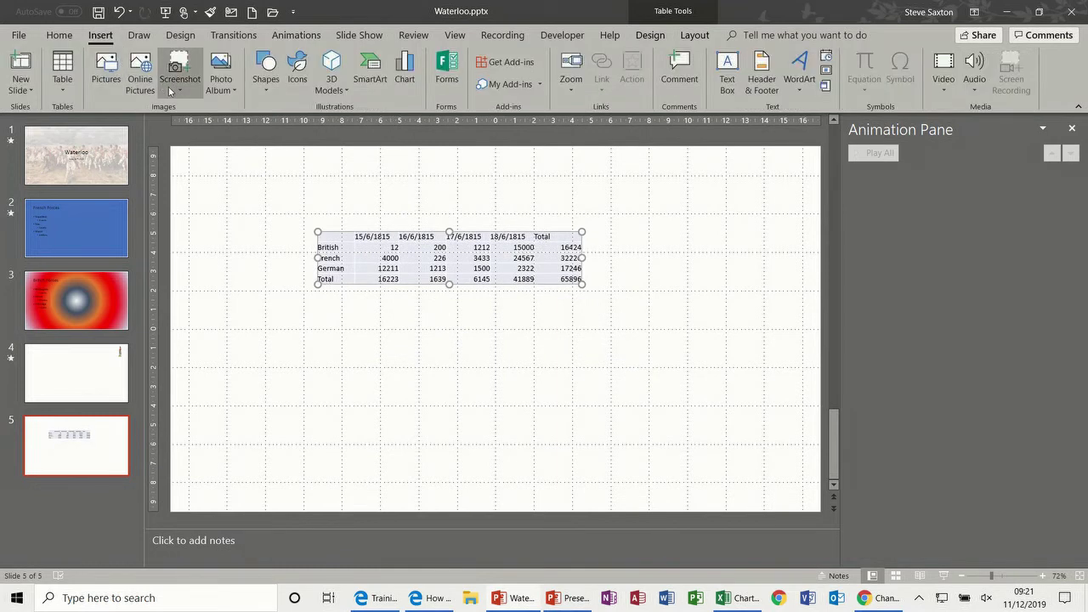
pyautogui.click(272, 95)
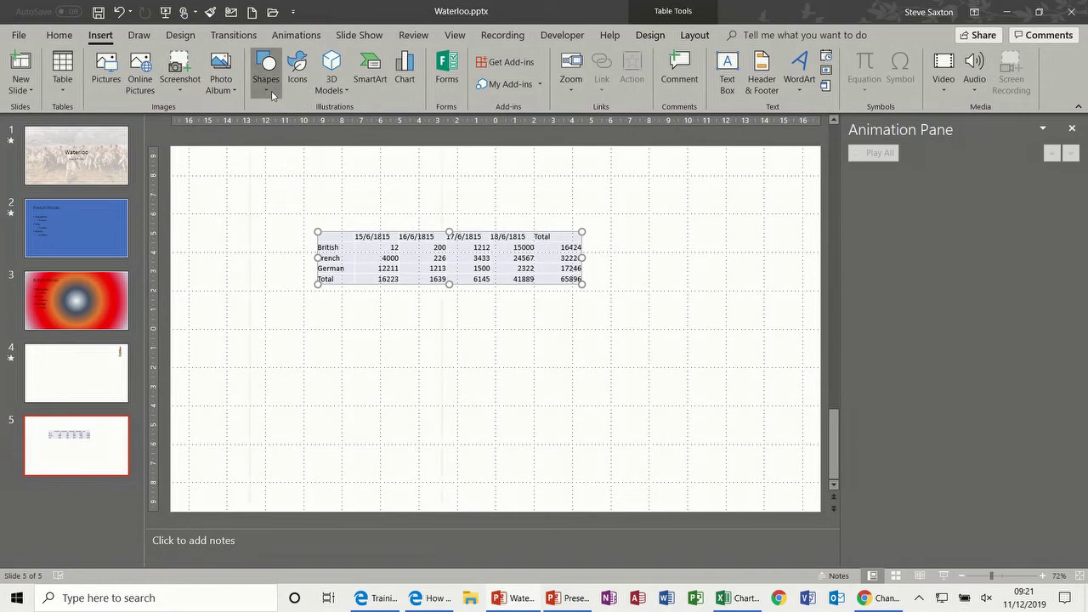
pyautogui.click(318, 123)
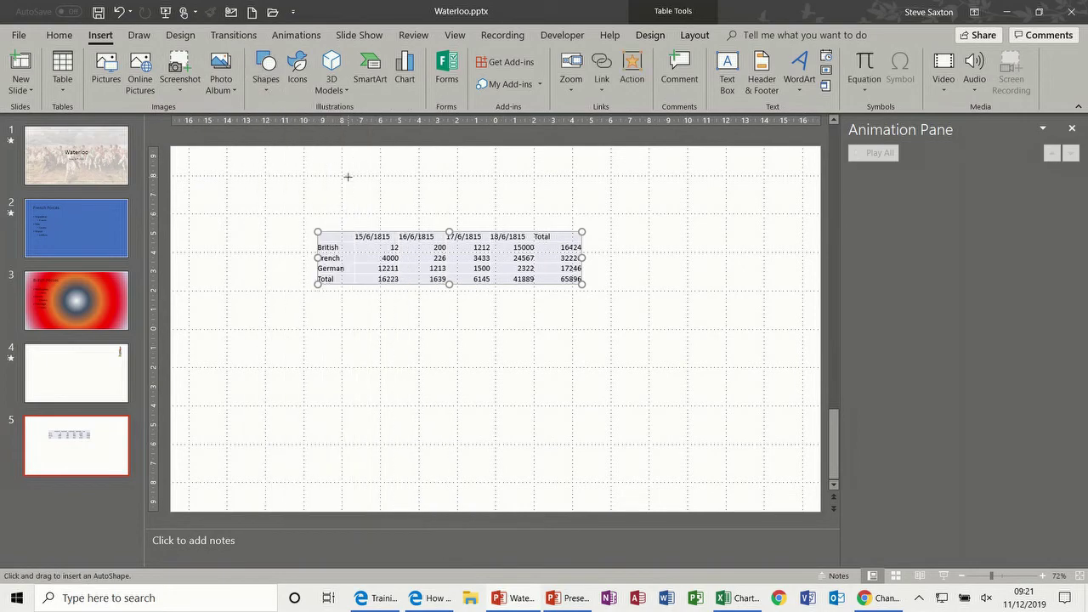
pyautogui.moveTo(348, 163); pyautogui.dragTo(315, 189)
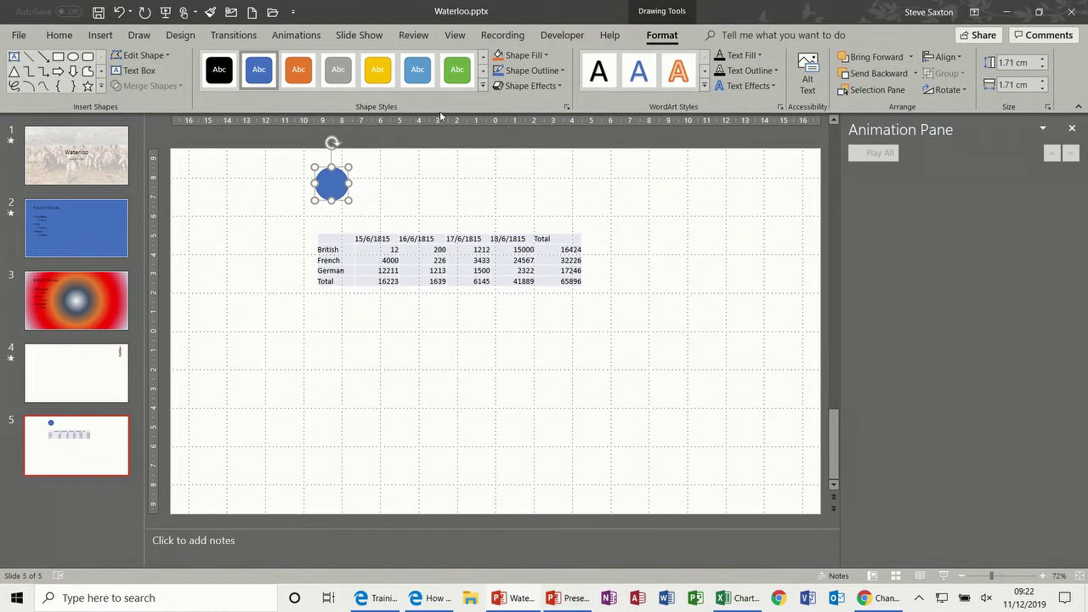
# - Give the circle no fill and a red outline 2¼ pt thick
pyautogui.click(547, 56)
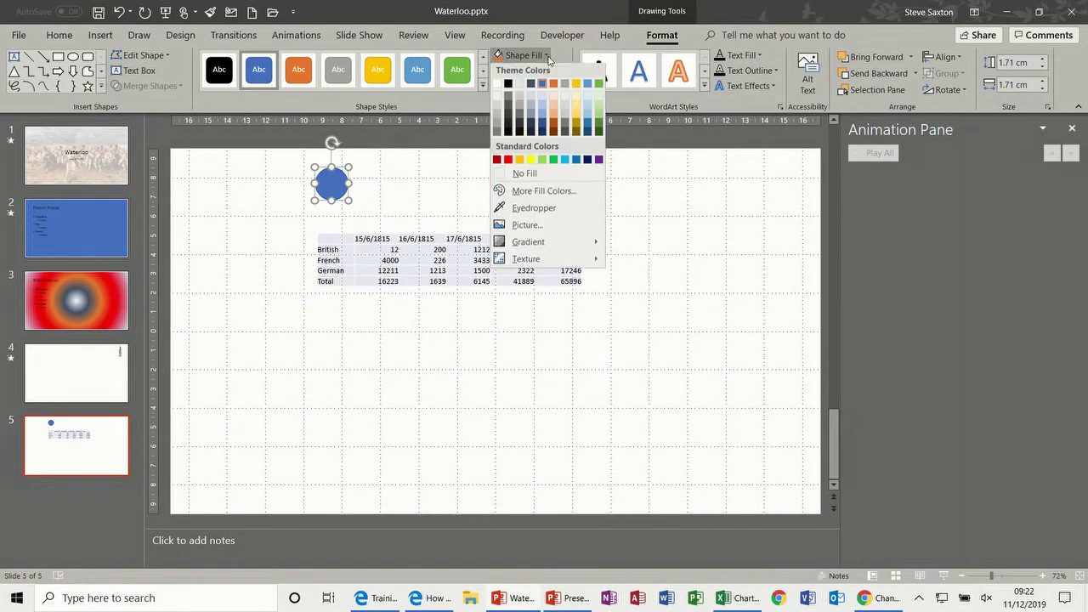
pyautogui.click(530, 175)
pyautogui.click(562, 74)
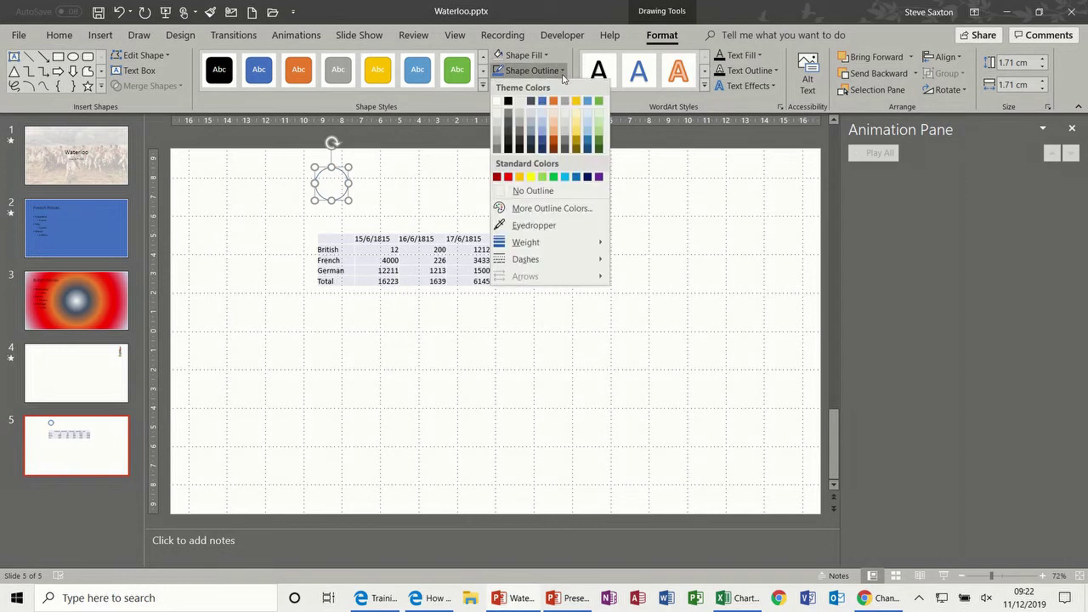
pyautogui.click(561, 74)
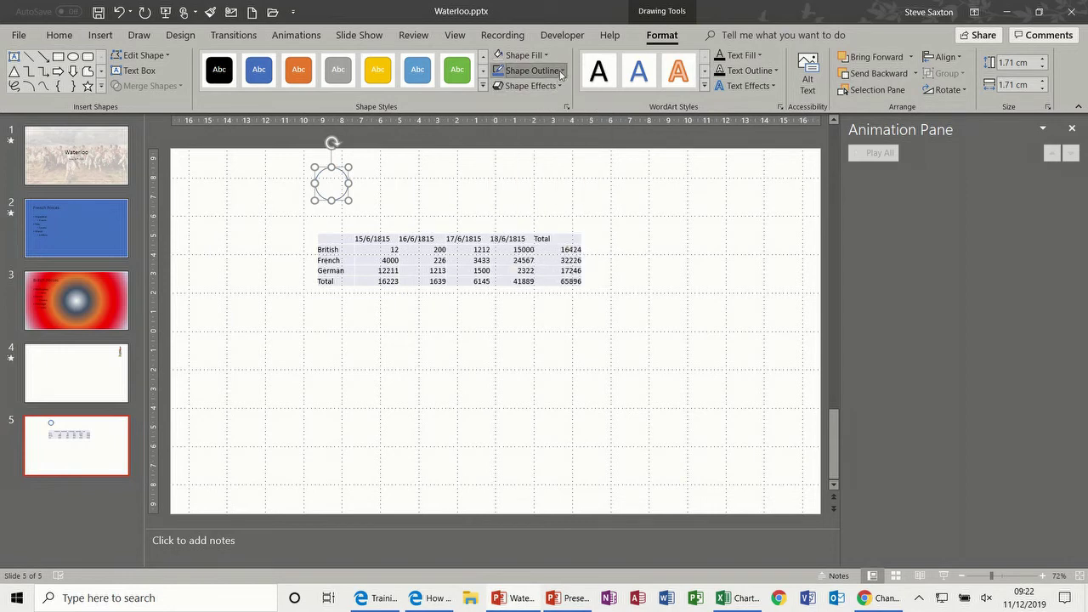
pyautogui.click(554, 71)
pyautogui.click(508, 178)
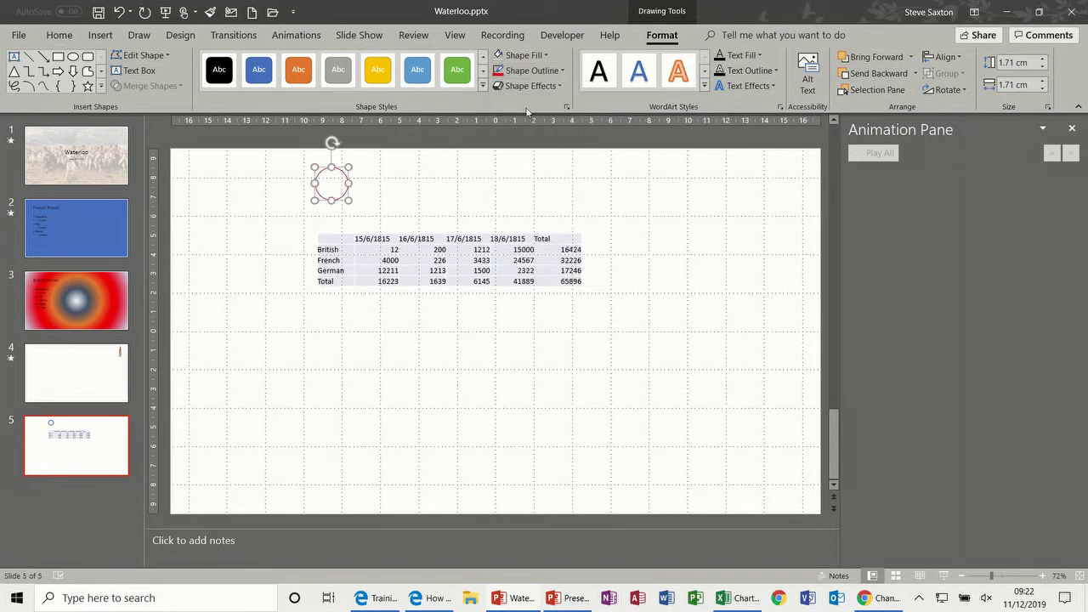
pyautogui.click(562, 74)
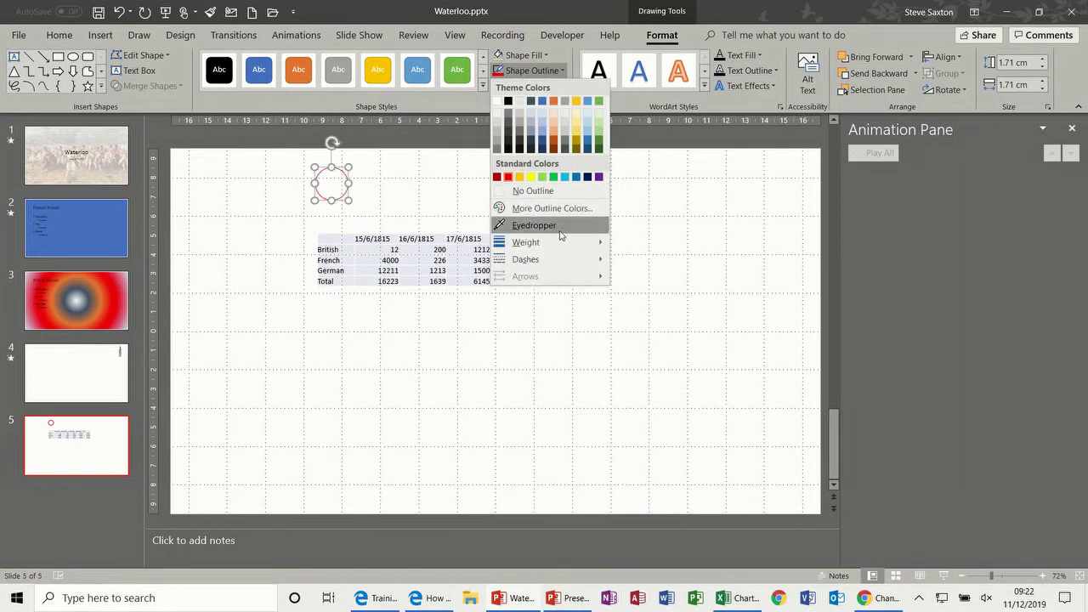
pyautogui.moveTo(578, 249)
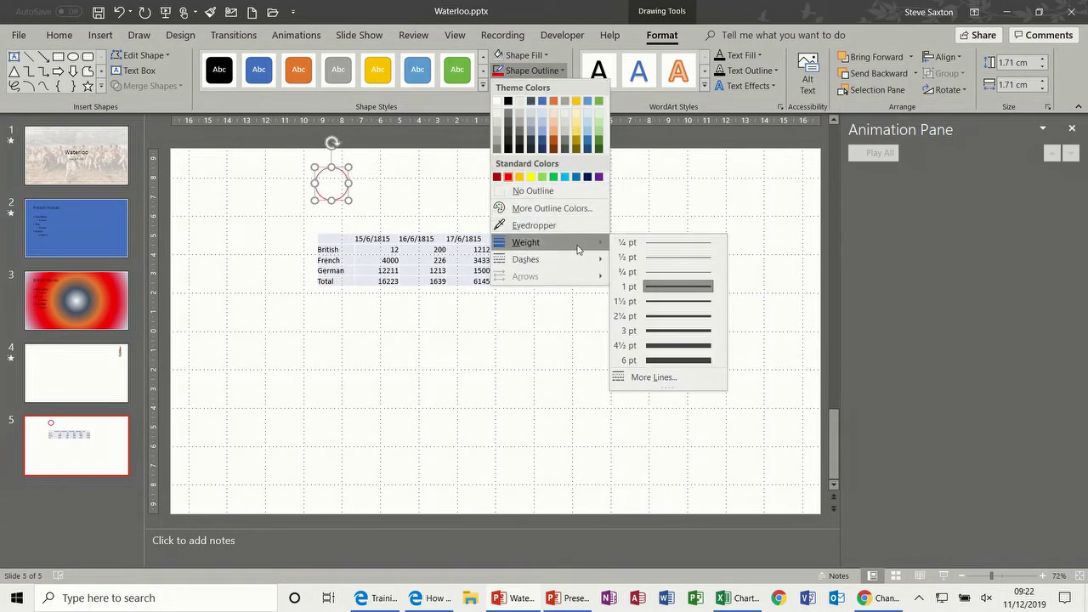
pyautogui.click(651, 315)
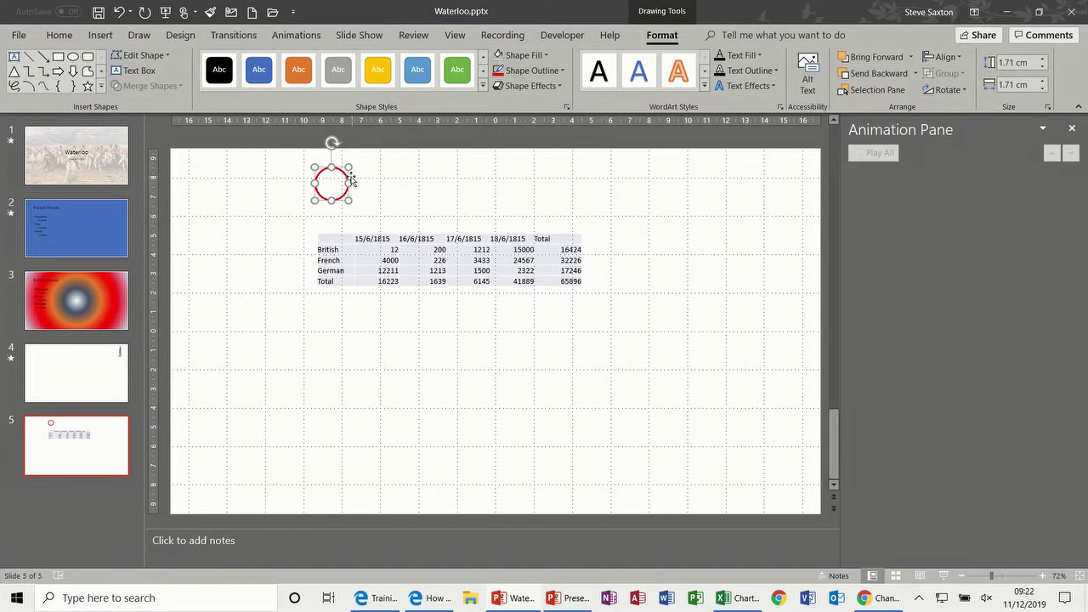
# - Place the circle around the 15/6/1815 total in the table and add the Dissolve In entrance effect to it
pyautogui.moveTo(350, 181); pyautogui.dragTo(401, 270)
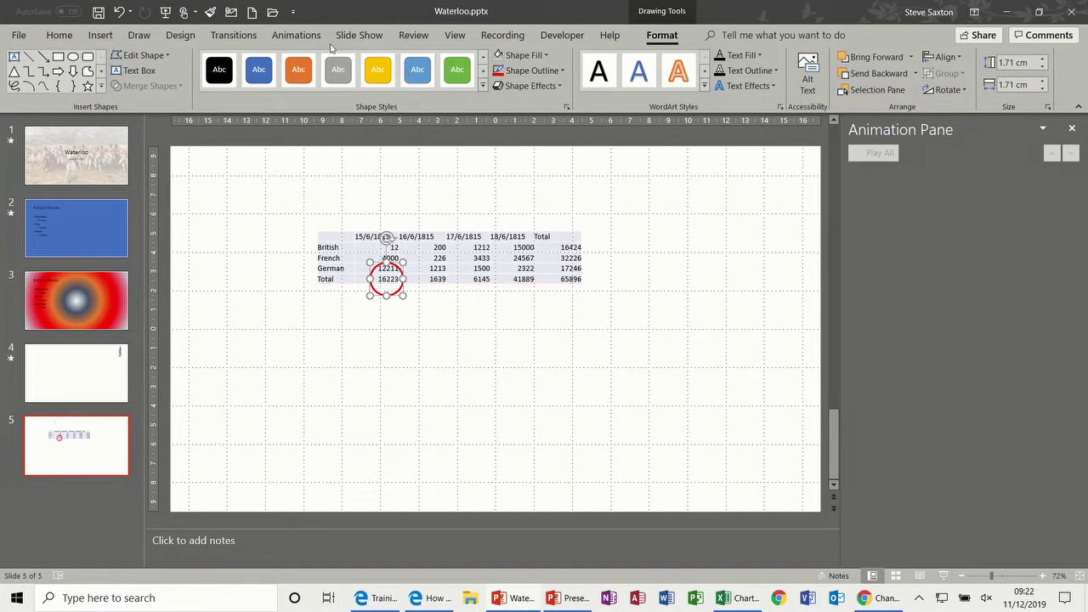
pyautogui.click(297, 36)
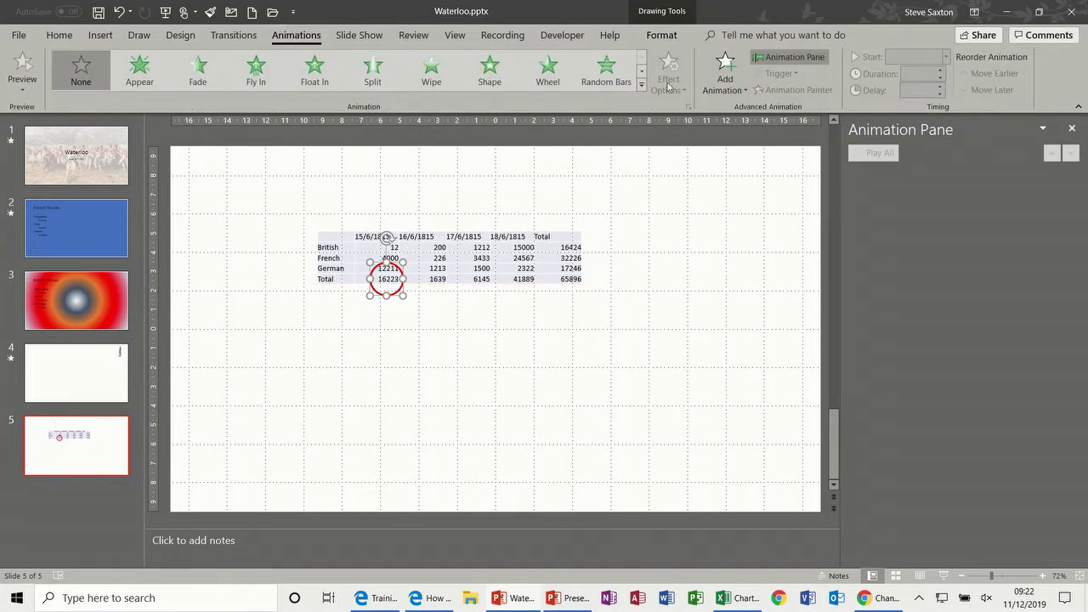
pyautogui.click(725, 75)
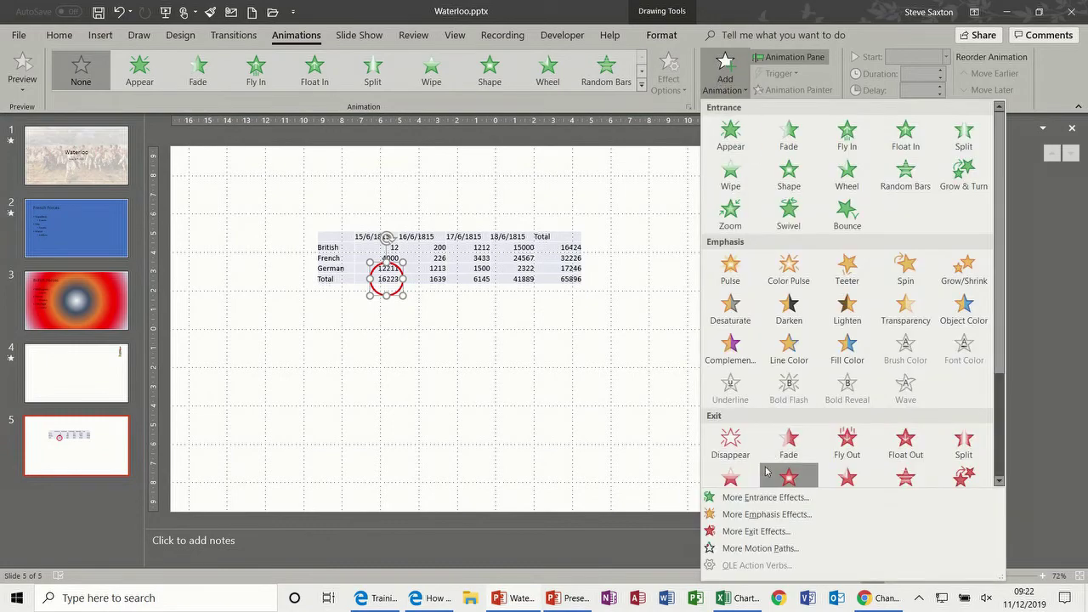
pyautogui.click(745, 498)
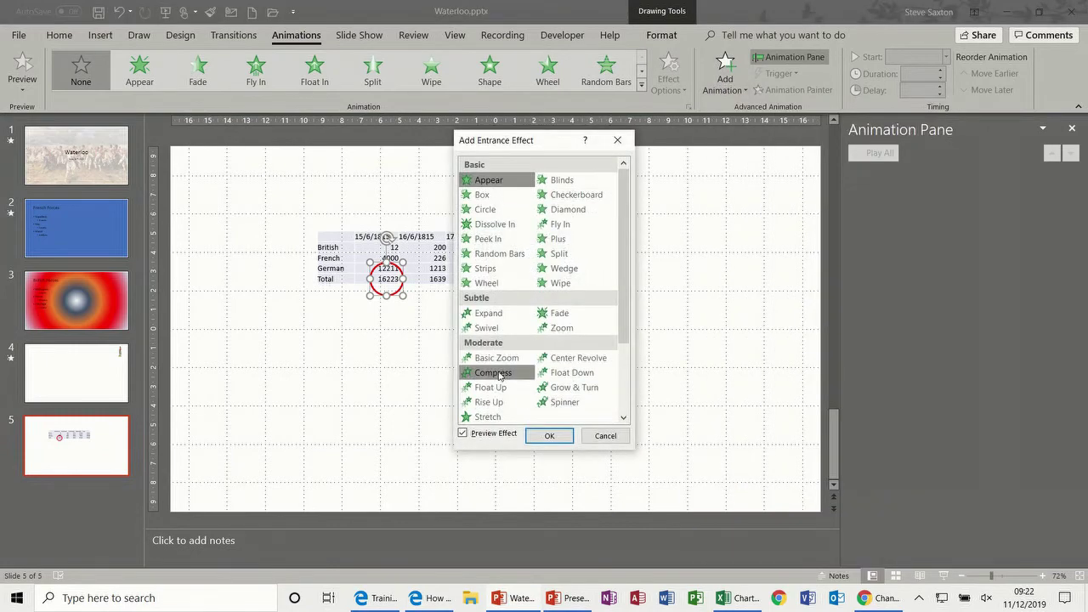
pyautogui.click(495, 224)
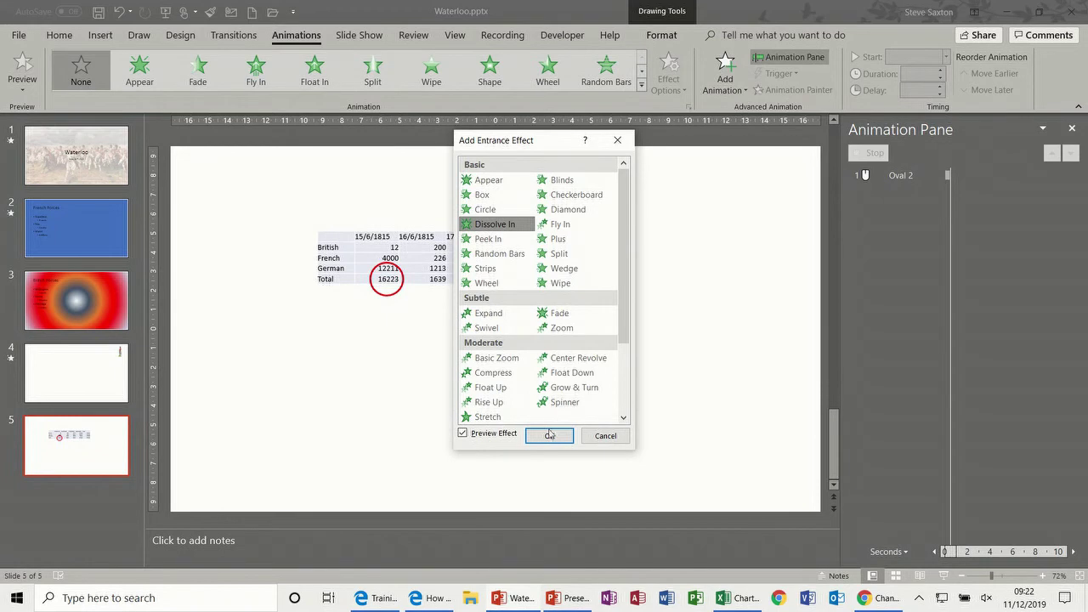
pyautogui.click(550, 437)
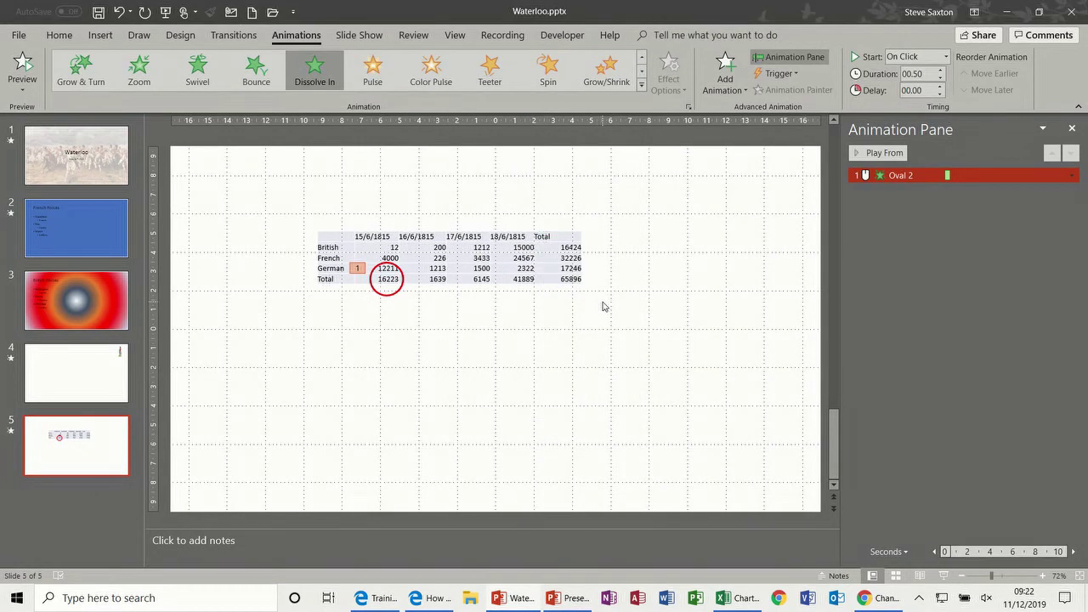
# - Add a Right motion path to the circle and extend its end point to the grand total in the Total column
pyautogui.click(726, 68)
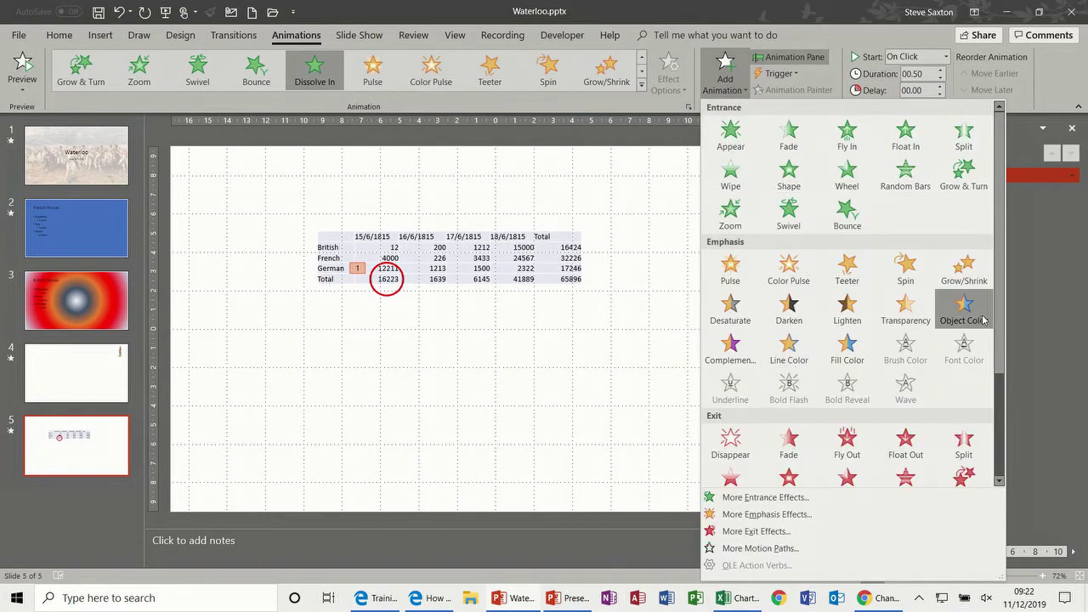
pyautogui.click(1000, 438)
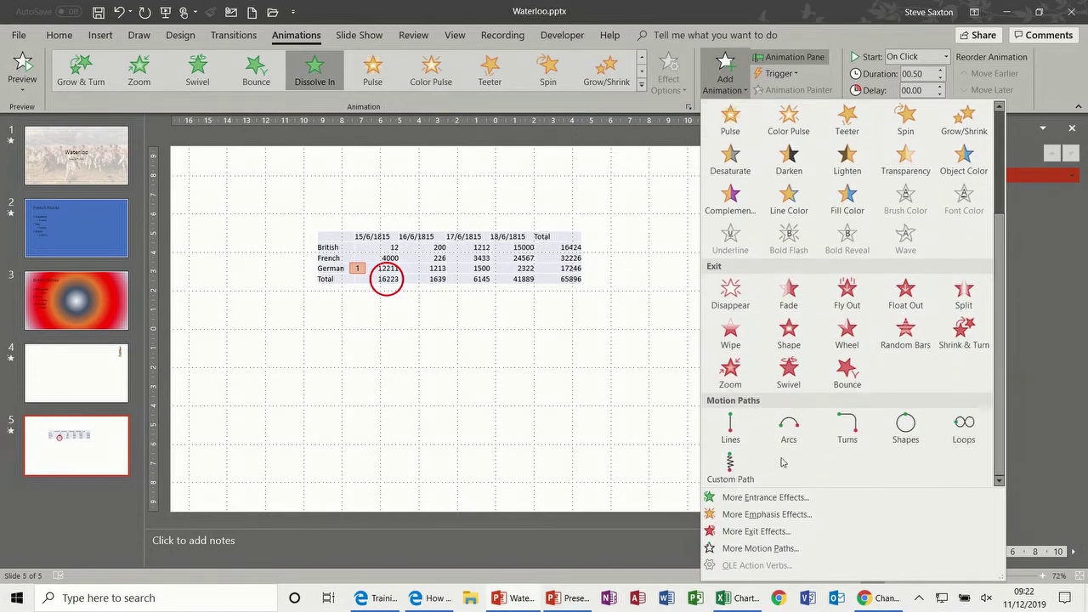
pyautogui.click(764, 548)
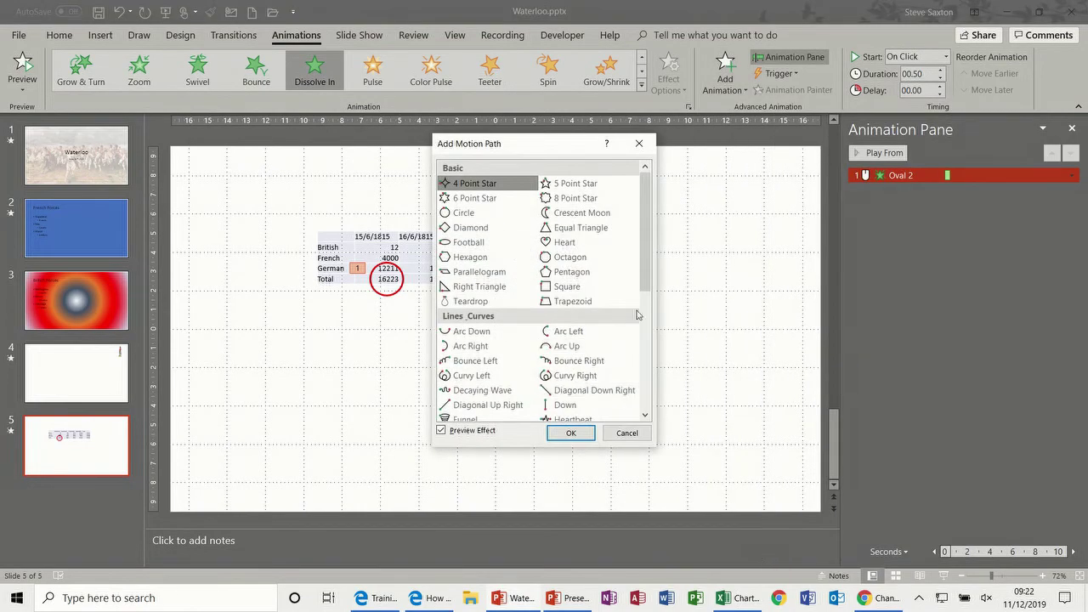
pyautogui.moveTo(648, 259); pyautogui.dragTo(647, 328)
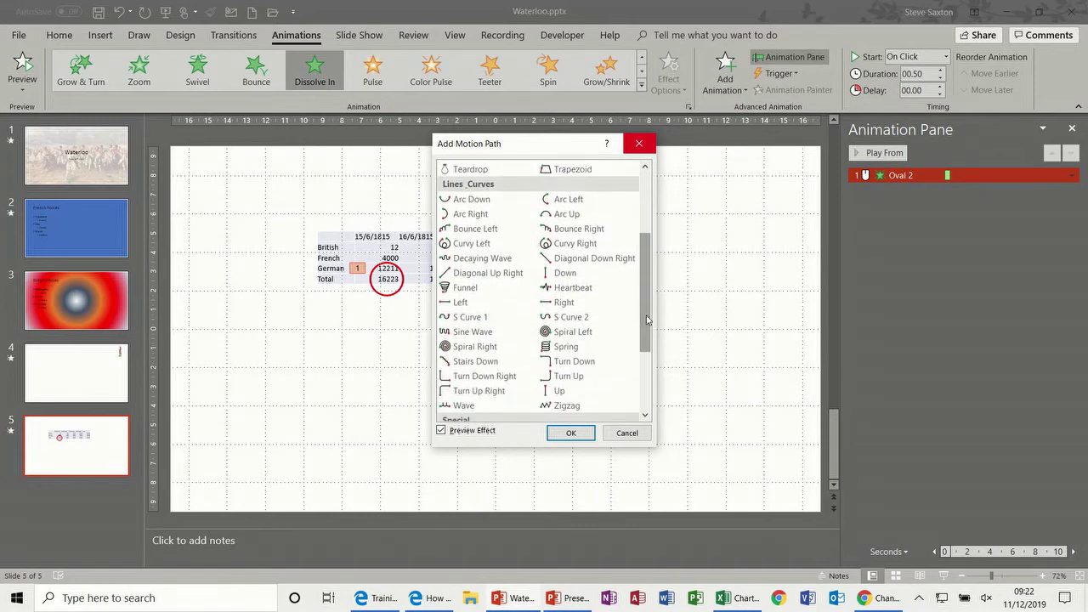
pyautogui.click(575, 306)
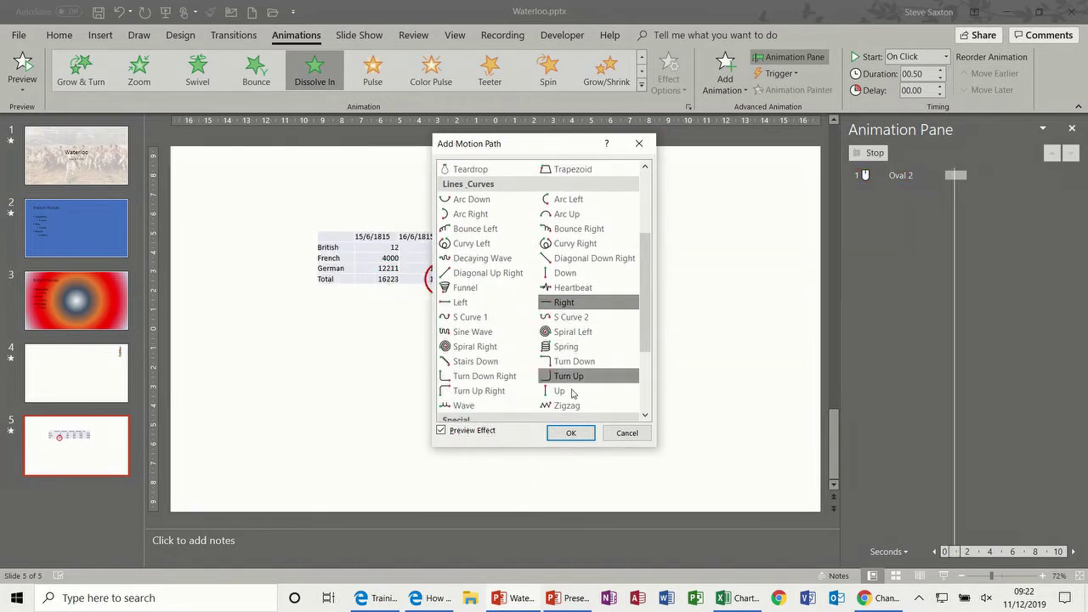
pyautogui.click(570, 433)
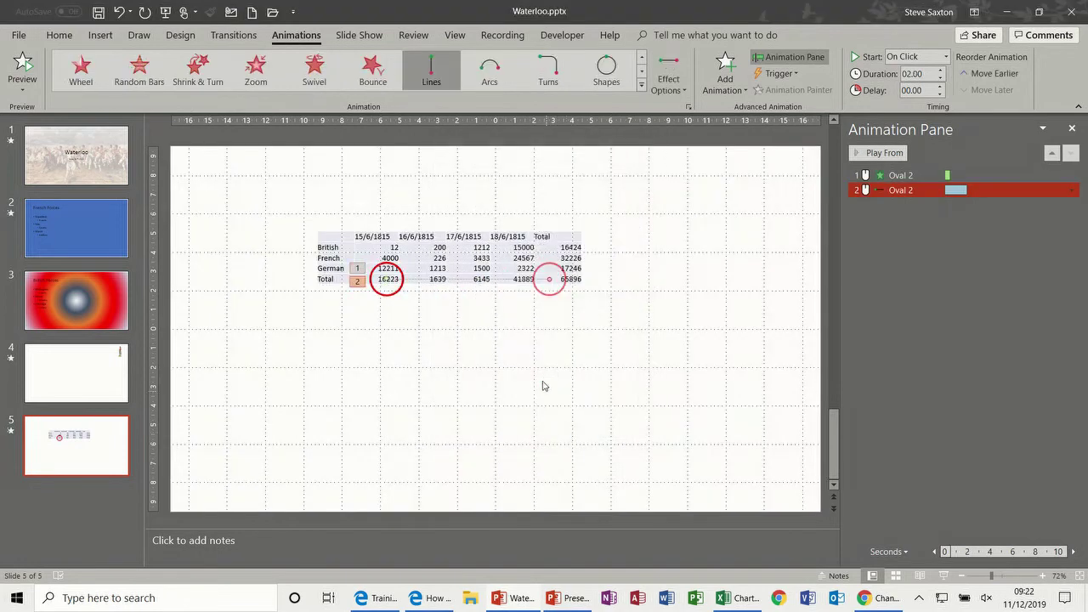
pyautogui.moveTo(548, 280); pyautogui.dragTo(570, 278)
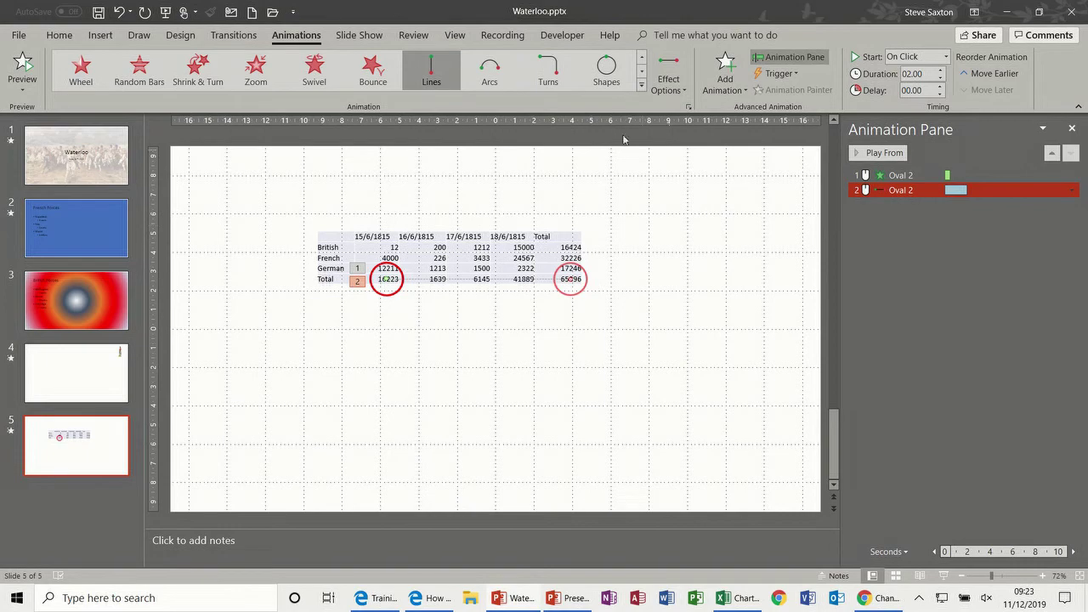
# - Add the Pulse emphasis effect to the circle and preview the current slide's animations in the slide show
pyautogui.click(724, 75)
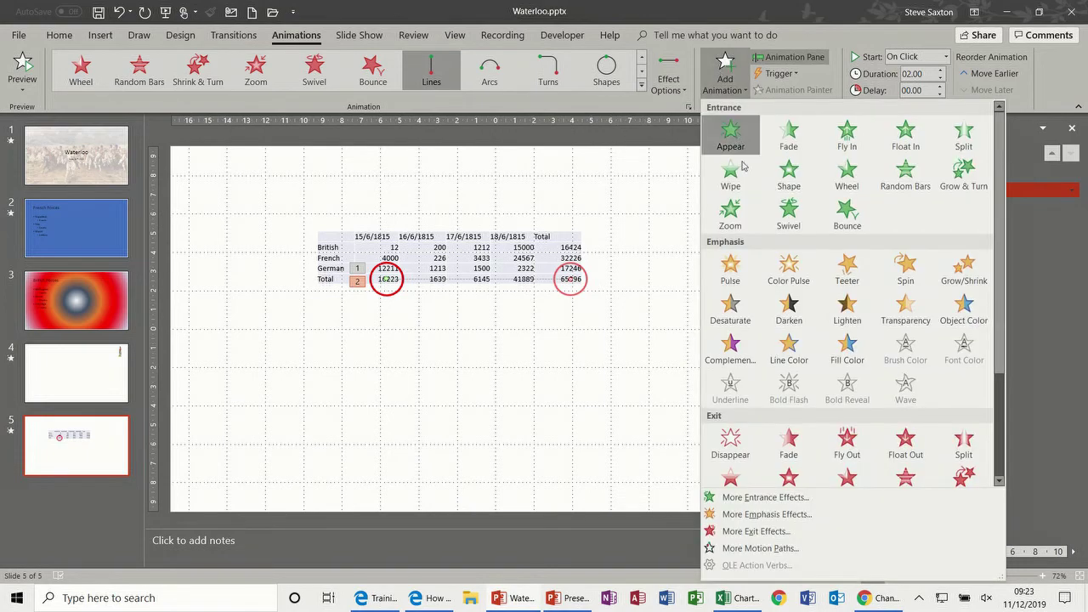
pyautogui.click(731, 267)
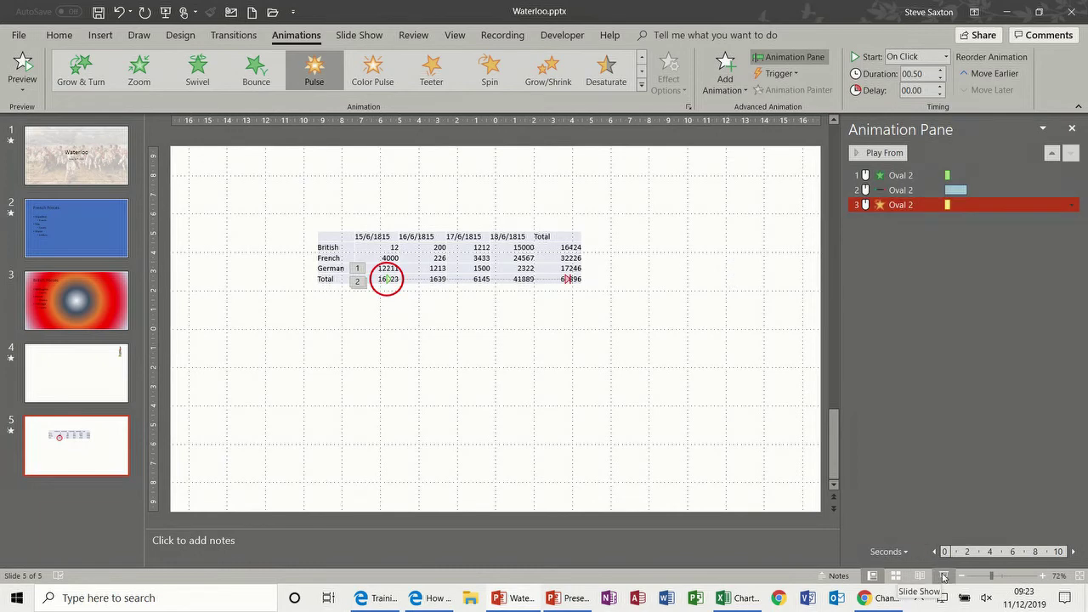
pyautogui.hotkey('shift', 'F5')
pyautogui.click(591, 378)
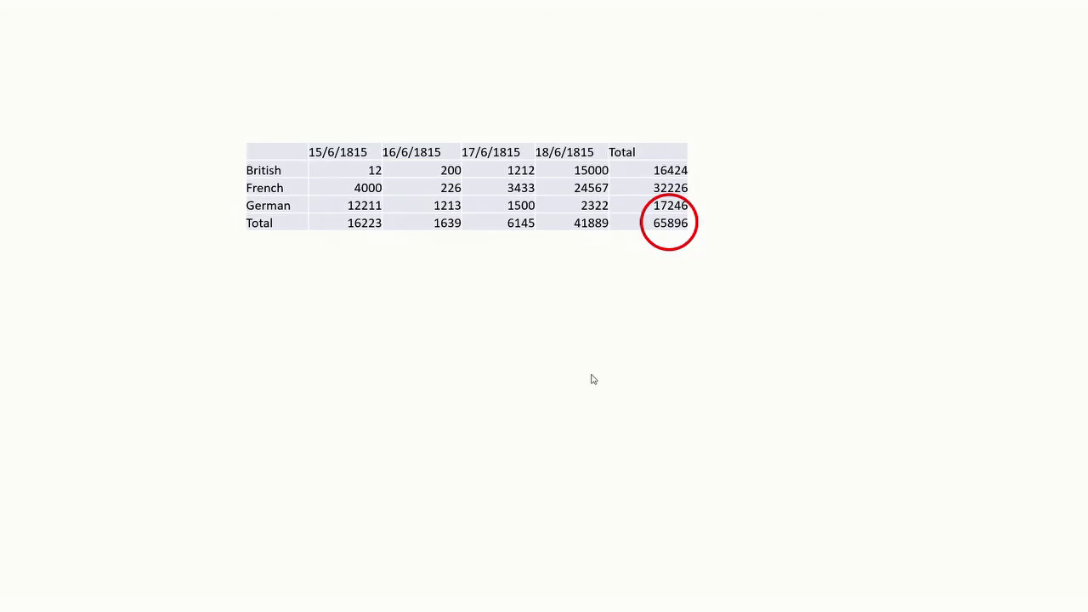
pyautogui.press('Escape')
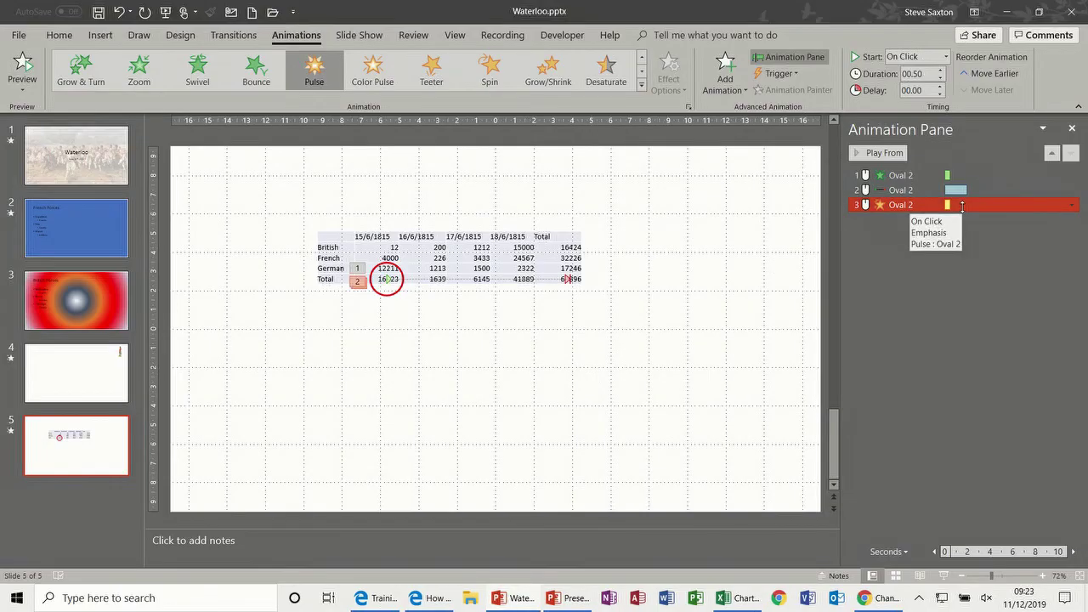
# - Make the circle's Pulse effect start With Previous and repeat 10 times, and play the current slide's animations in the slide show
pyautogui.click(947, 56)
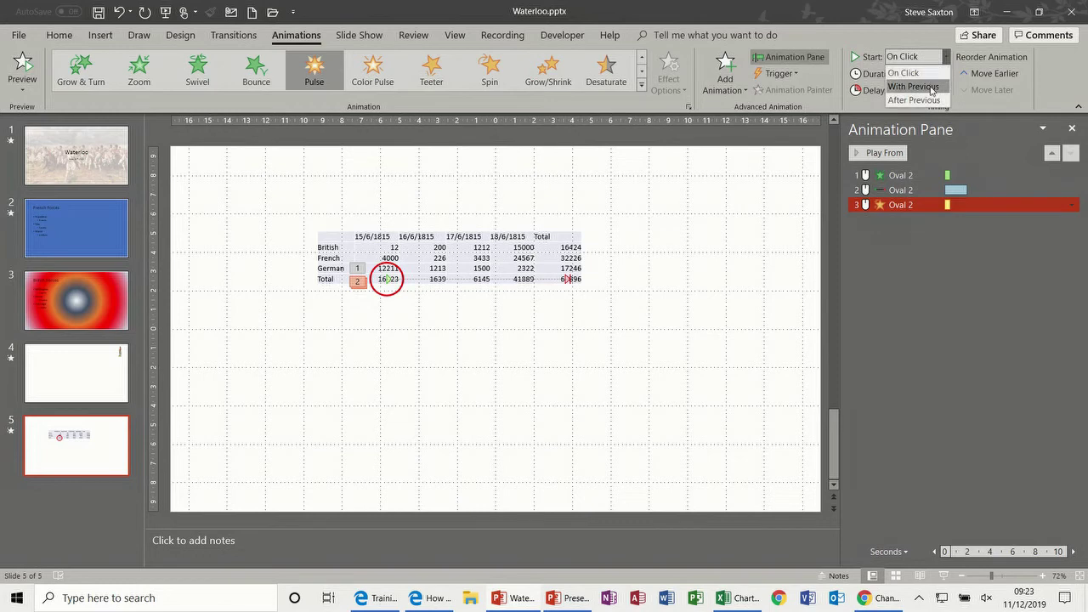
pyautogui.click(931, 87)
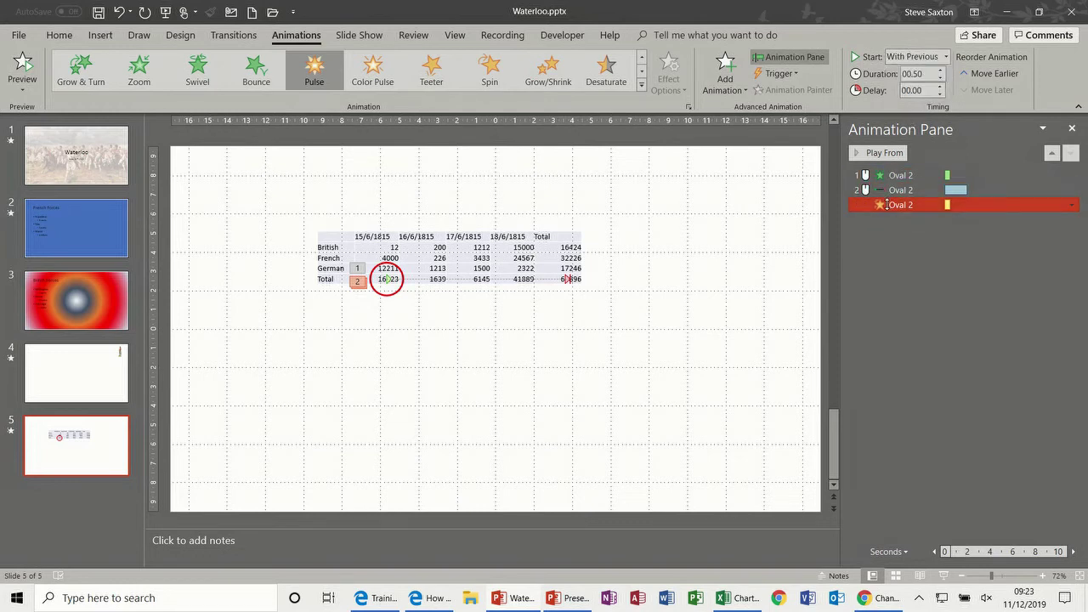
pyautogui.click(1072, 205)
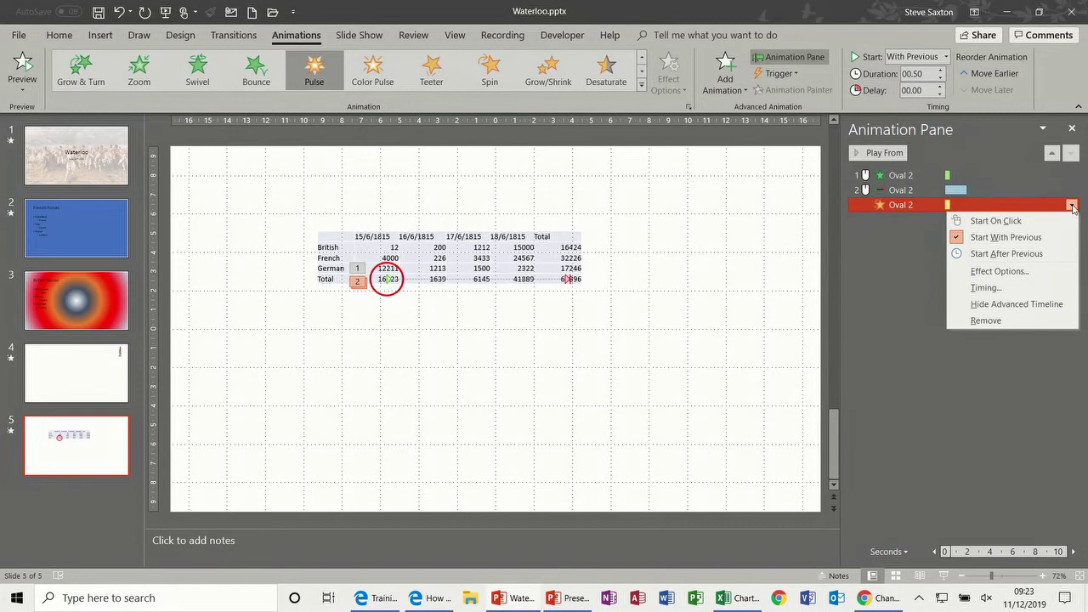
pyautogui.click(999, 270)
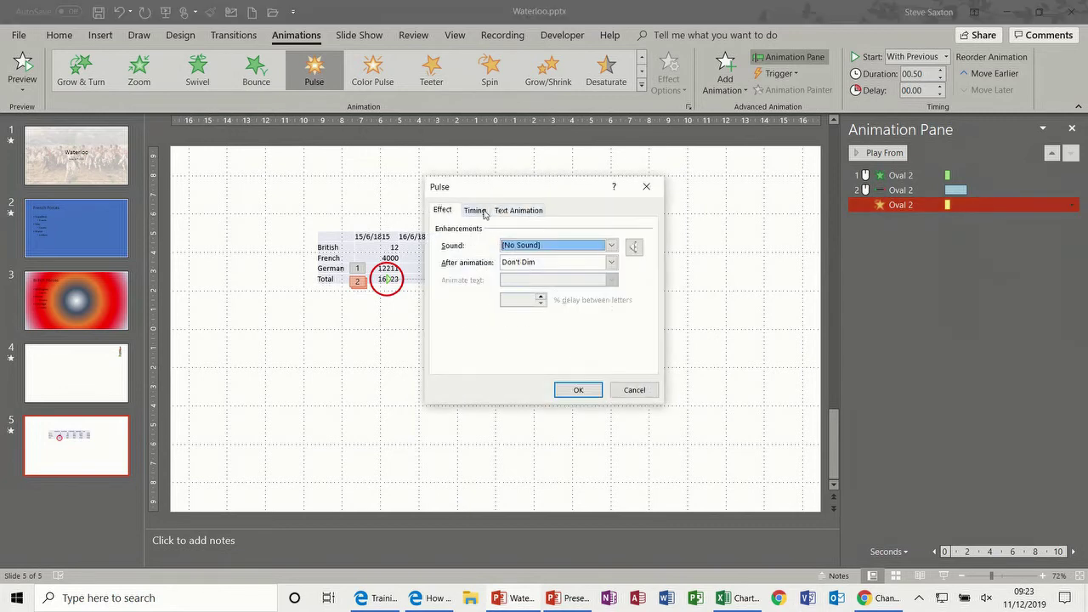
pyautogui.click(480, 212)
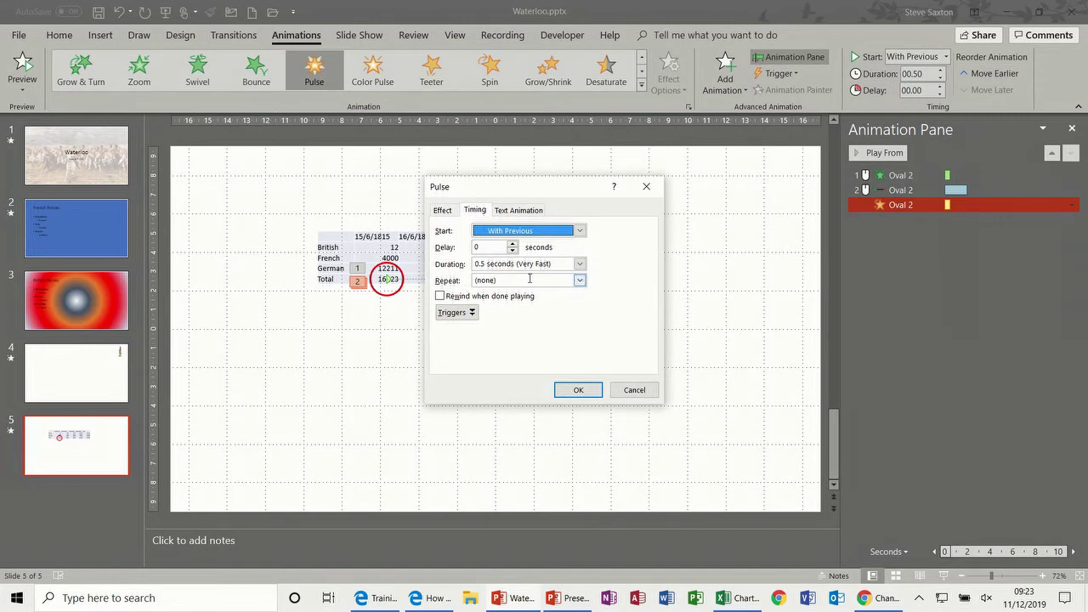
pyautogui.click(577, 281)
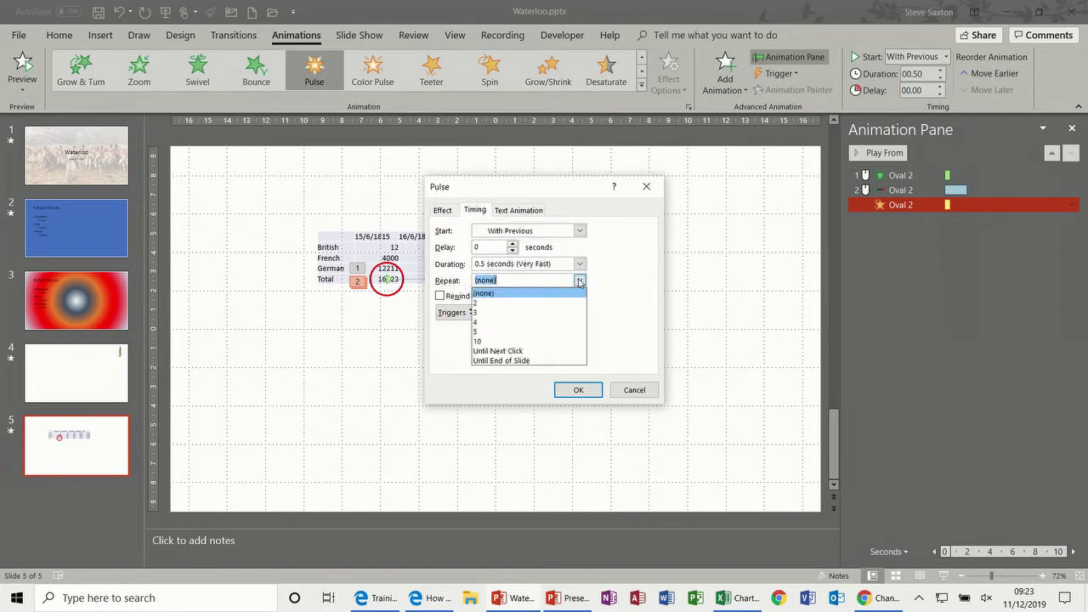
pyautogui.click(523, 341)
pyautogui.click(577, 389)
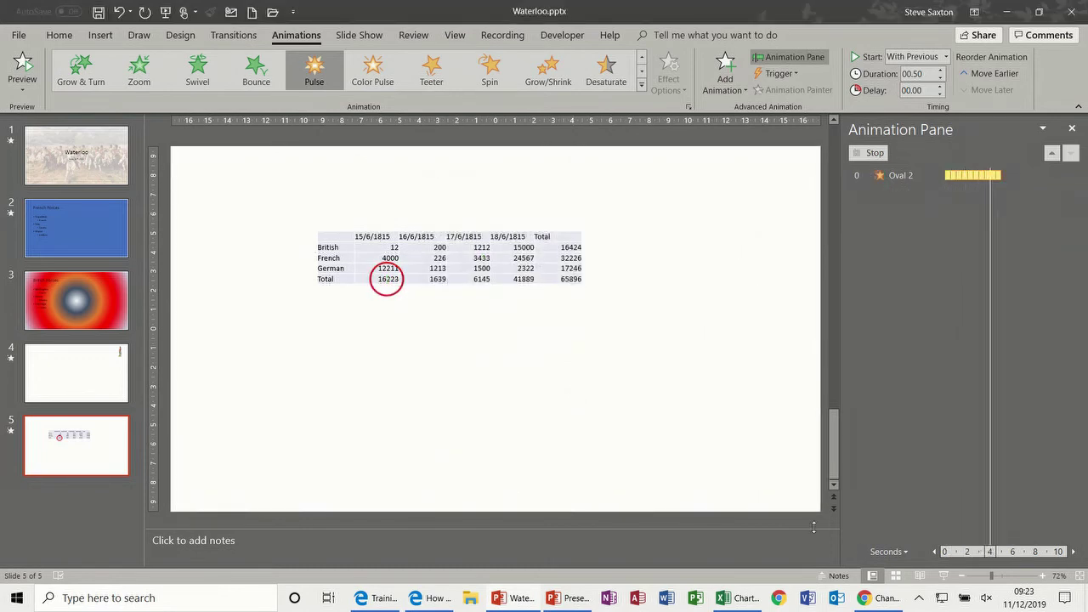
pyautogui.click(945, 575)
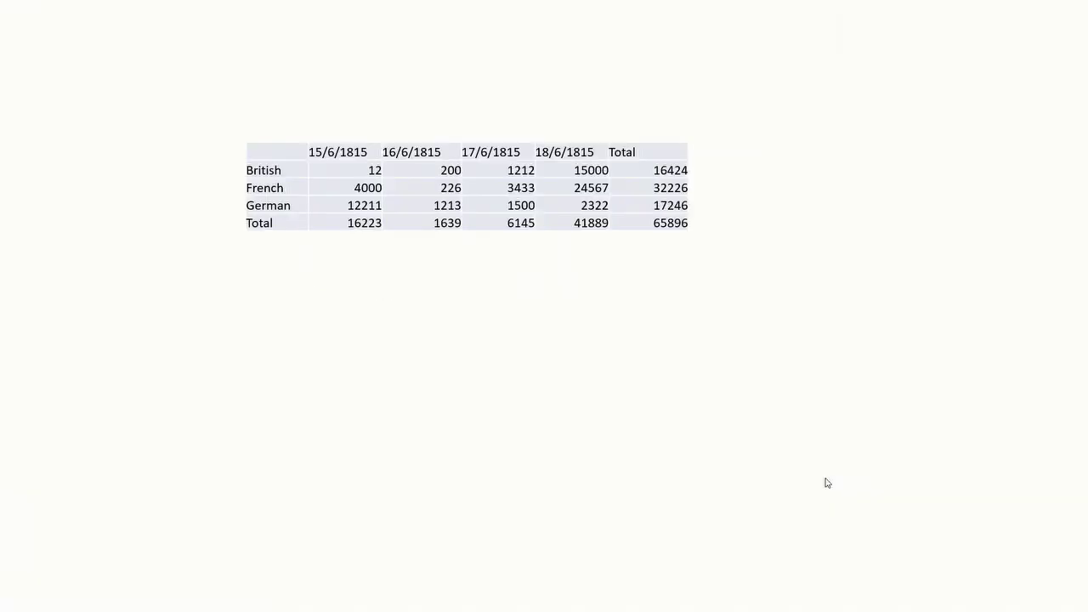
pyautogui.click(717, 341)
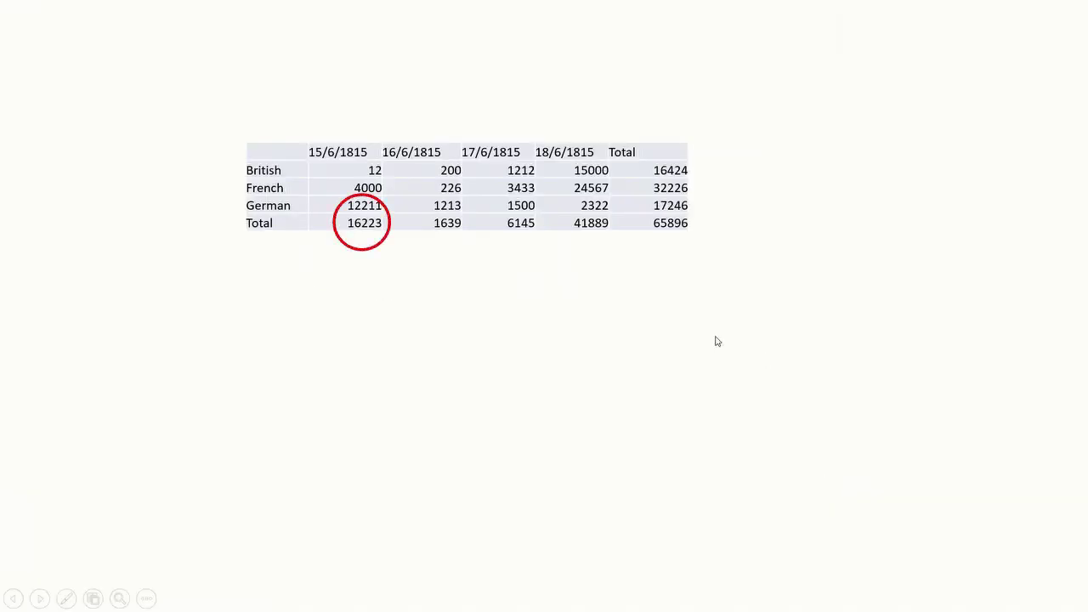
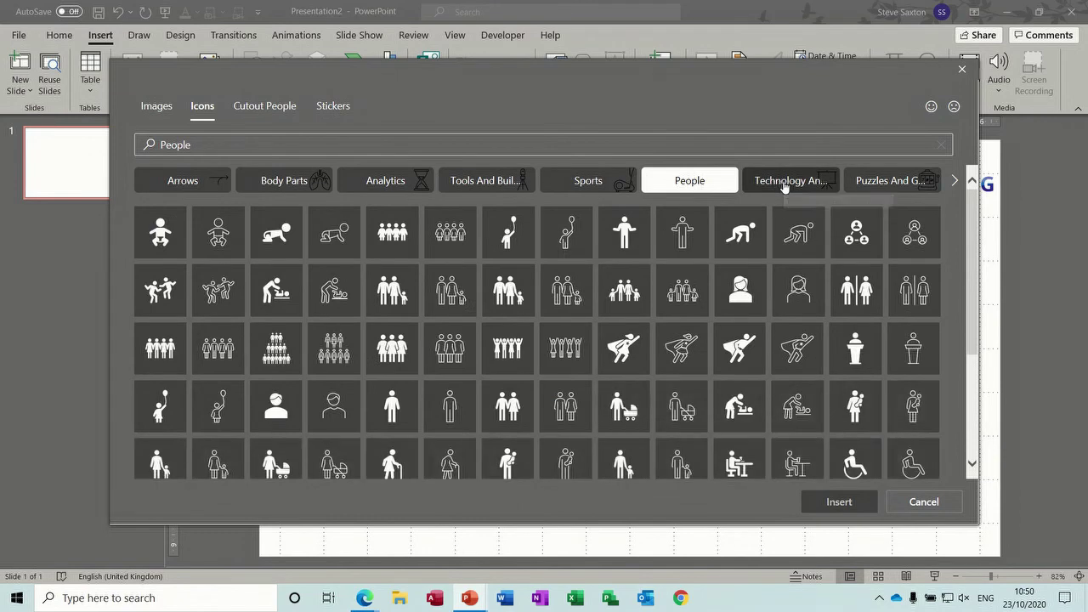
# - Browse the Puzzles And Games and Landscape icon categories, and close the icon library without inserting anything
pyautogui.click(876, 187)
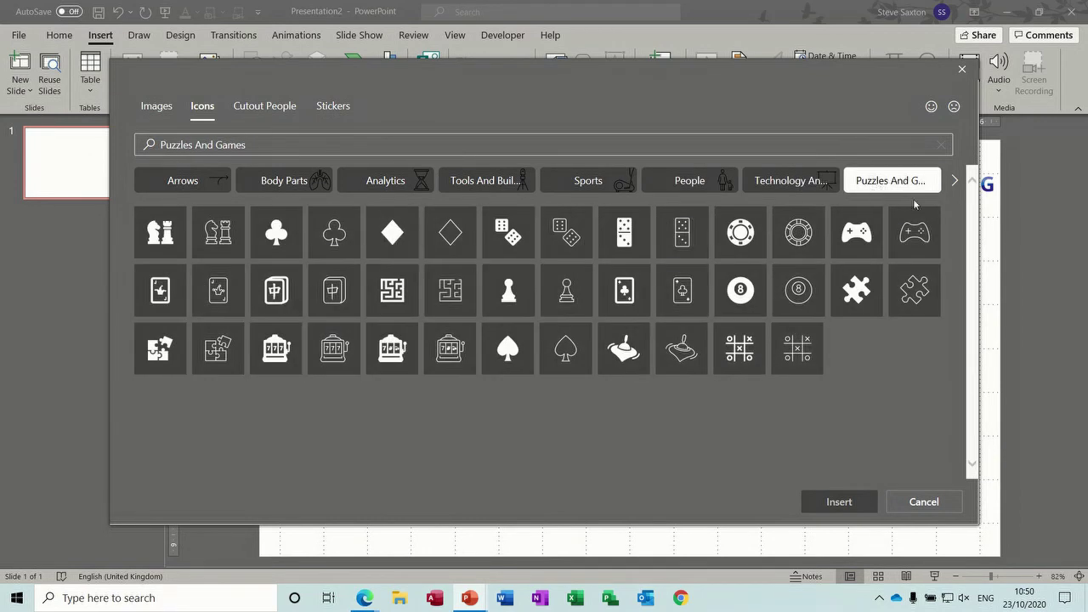
pyautogui.click(956, 182)
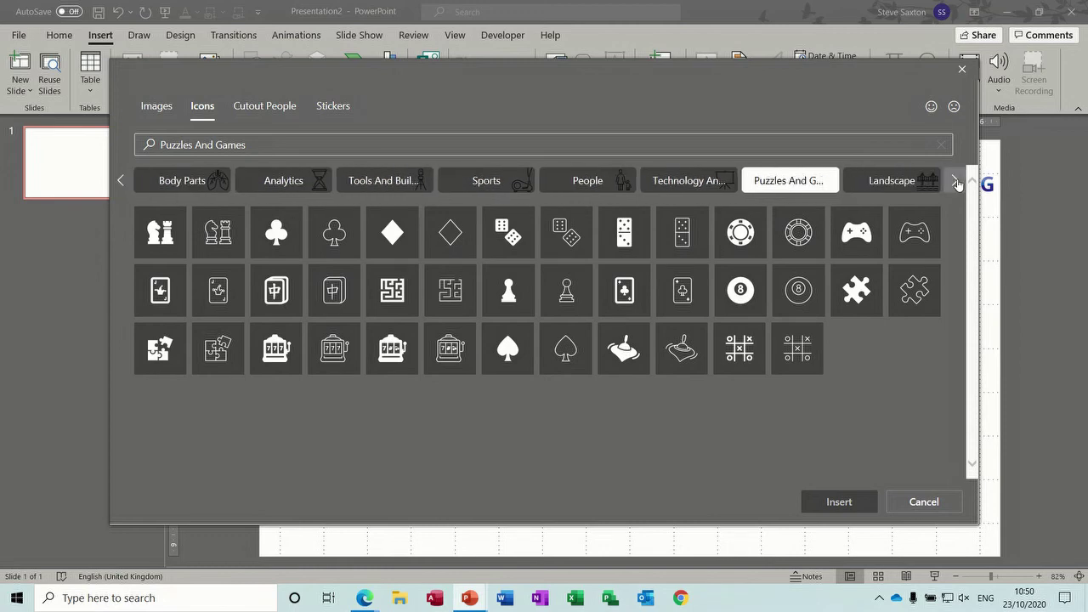
pyautogui.click(956, 182)
pyautogui.click(789, 182)
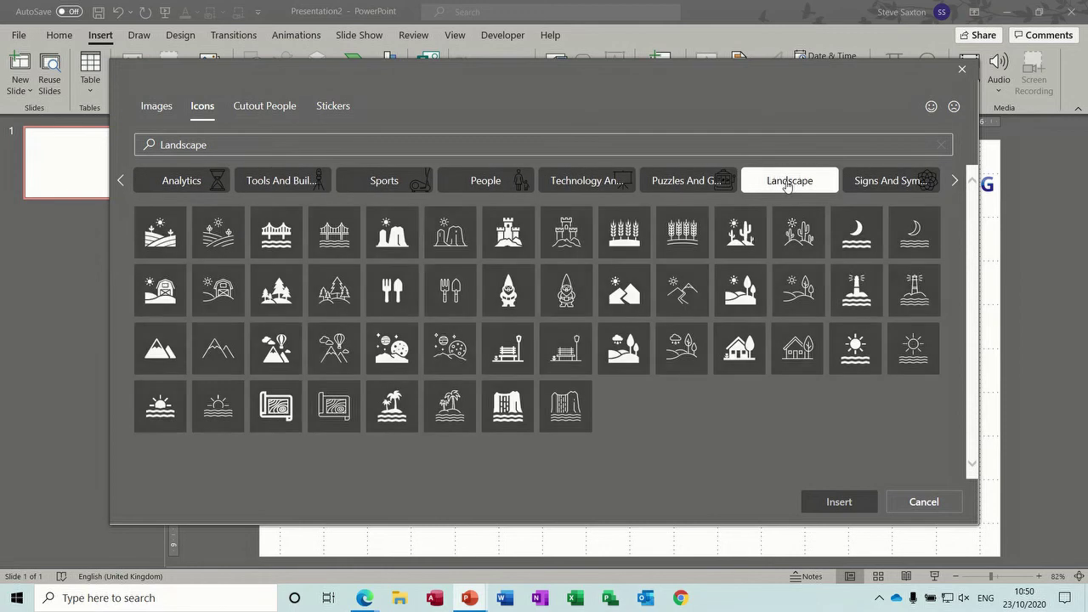
pyautogui.click(922, 502)
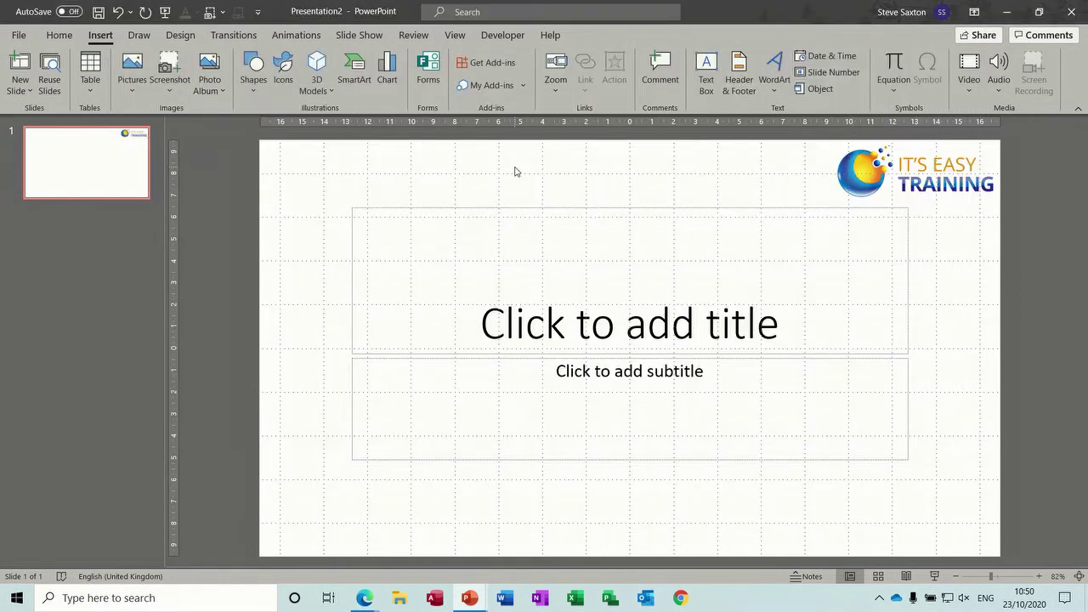
# - Search the stock images for "sea" and insert the picture of the swimming turtle with its flipper raised above the reef
pyautogui.click(133, 91)
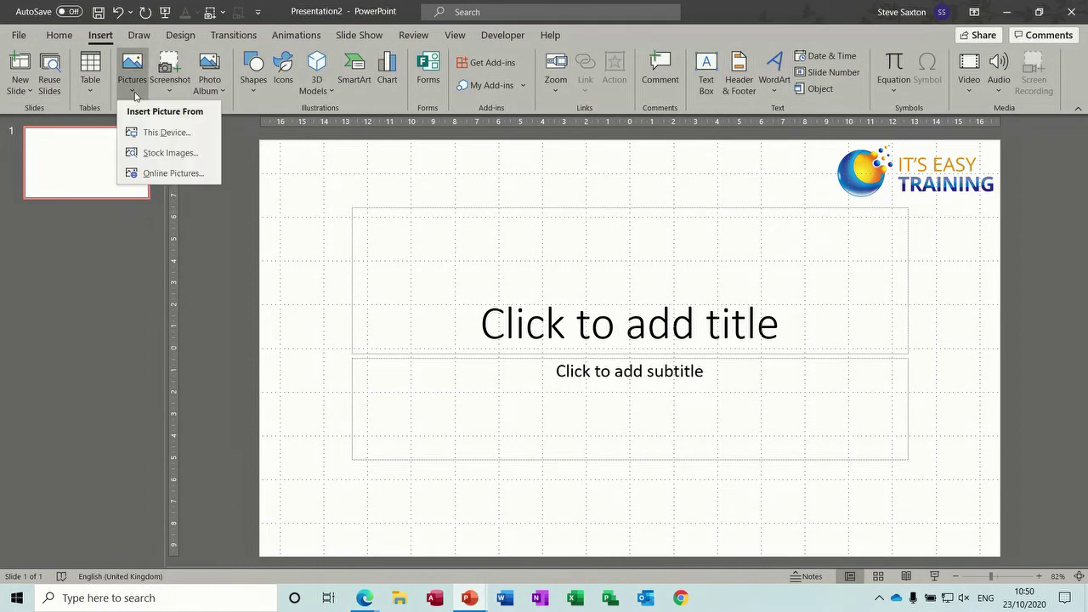
pyautogui.click(166, 153)
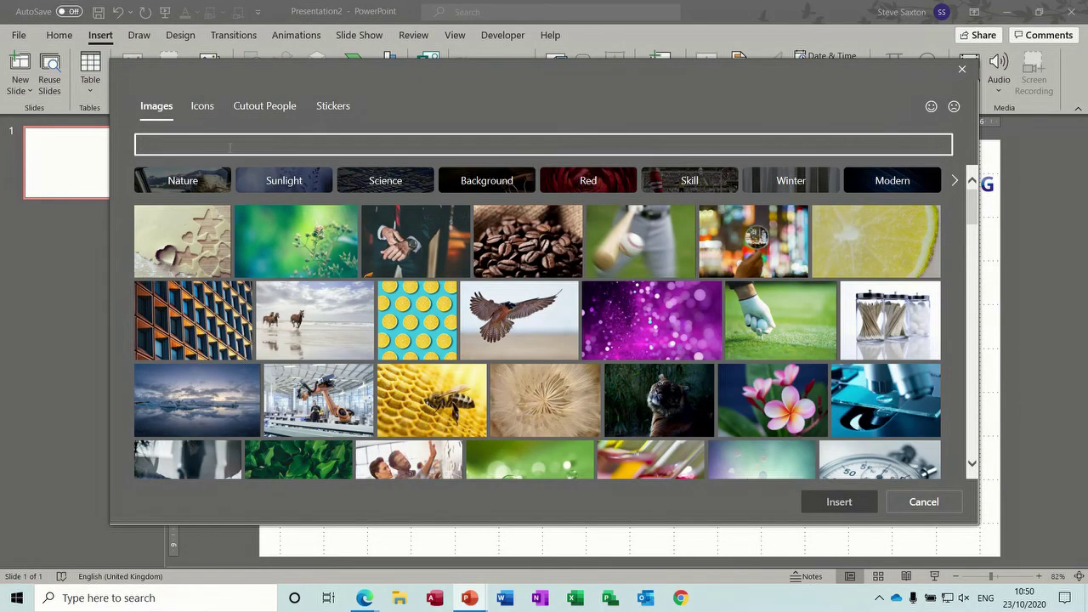
pyautogui.write('sea')
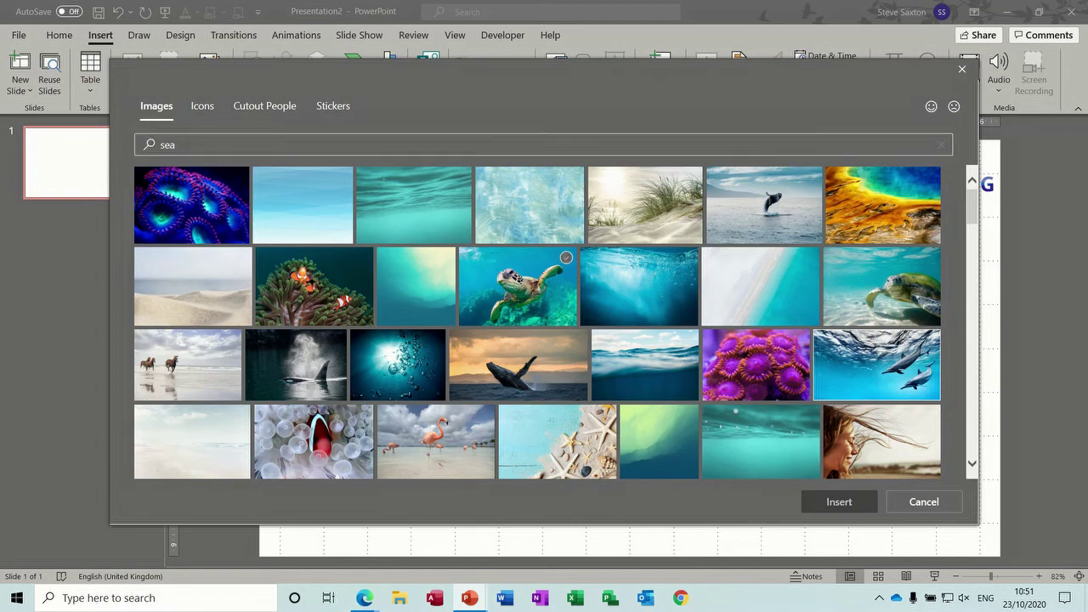
pyautogui.click(567, 257)
pyautogui.click(830, 503)
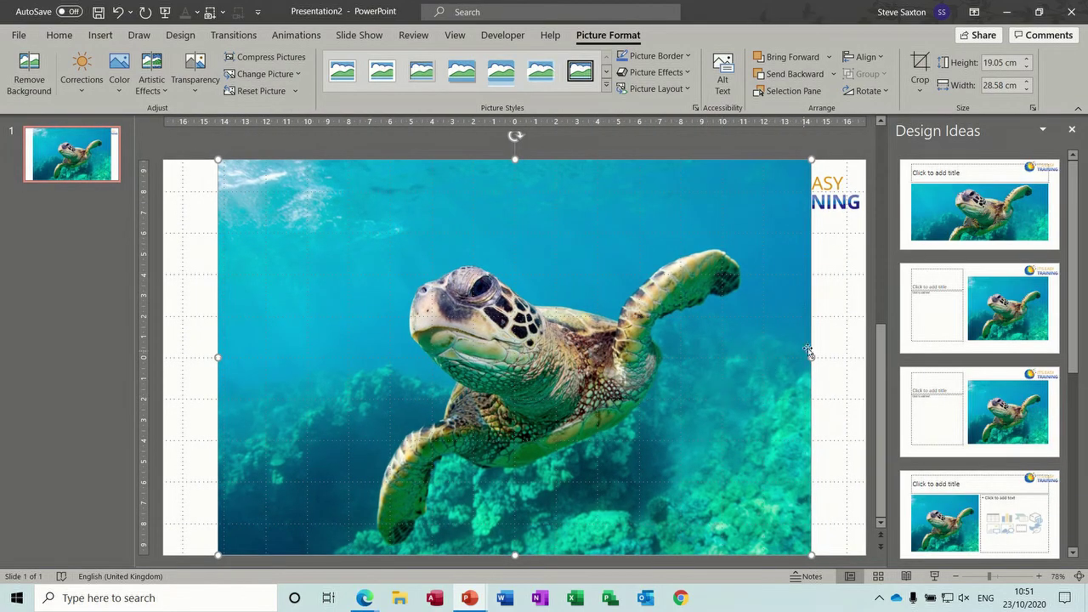
# - Align the turtle picture with the slide's left edge and enlarge it proportionally to the full slide width, about 33.87 cm
pyautogui.moveTo(485, 259); pyautogui.dragTo(429, 247)
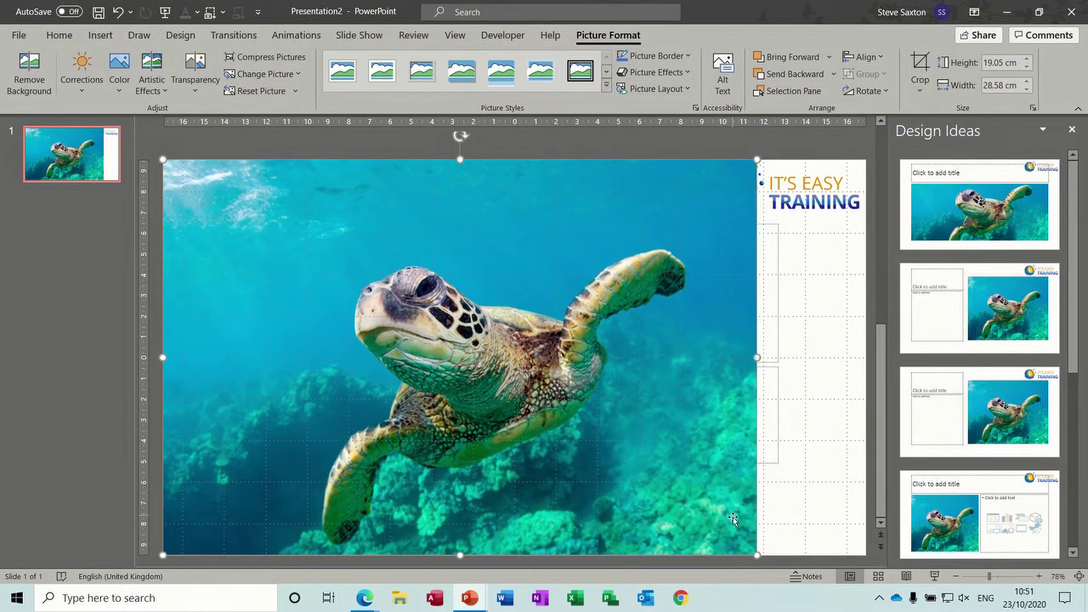
pyautogui.moveTo(755, 553); pyautogui.dragTo(864, 563)
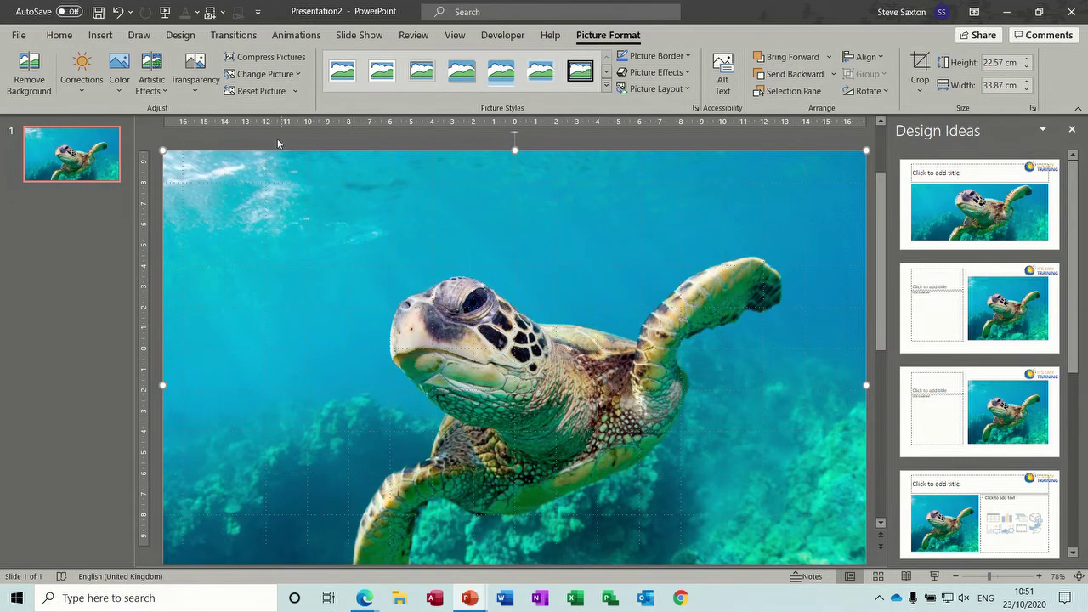
pyautogui.scroll(-1, 340, 221)
pyautogui.click(381, 282)
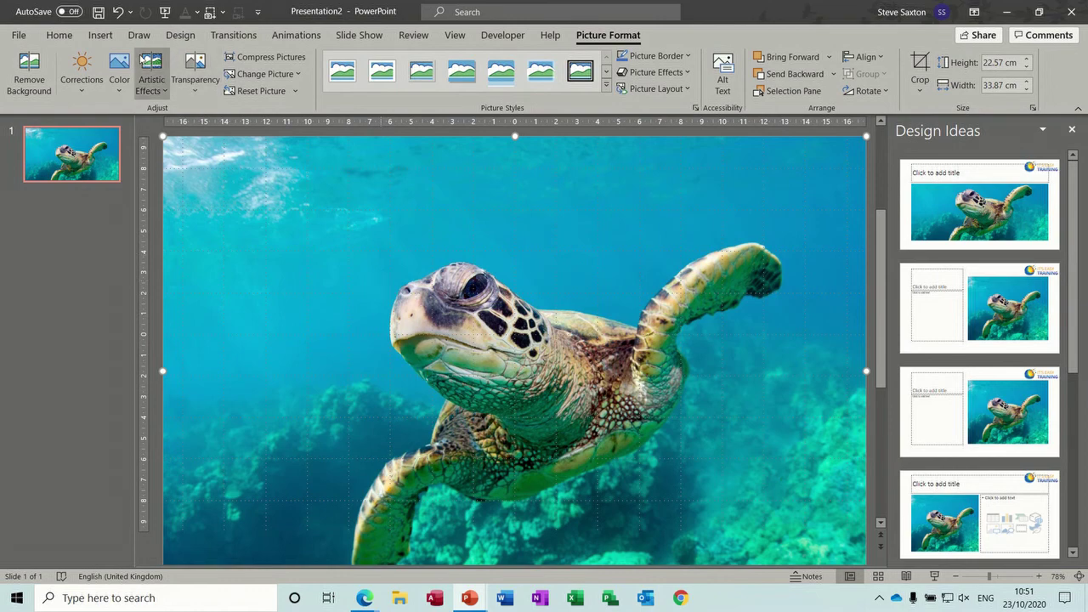
# - Search the stock 3D models for "fish" and insert the animated group of colourful tropical fish
pyautogui.click(101, 35)
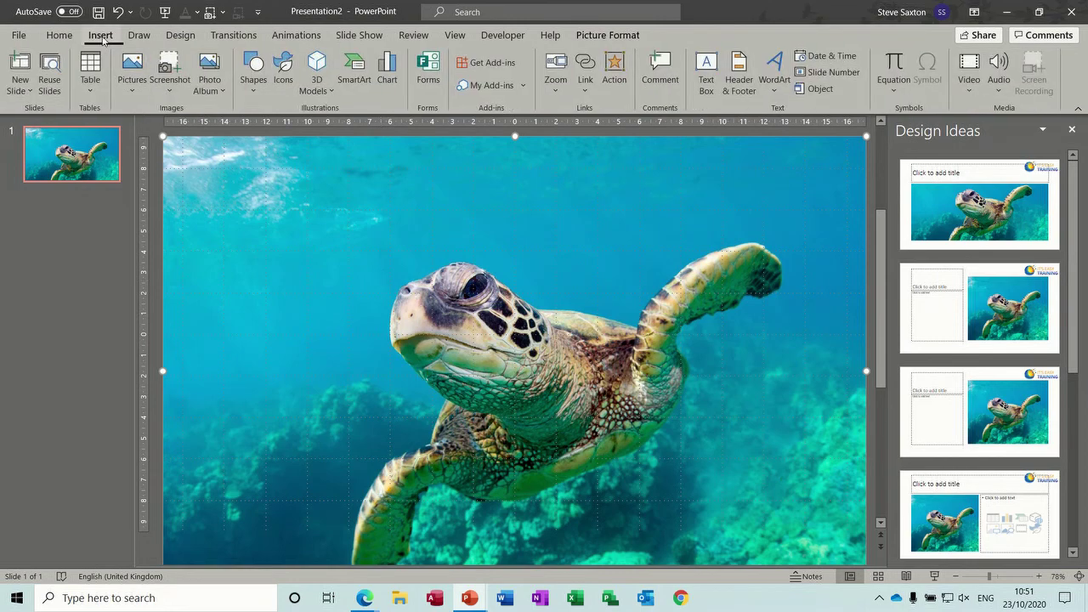
pyautogui.click(331, 91)
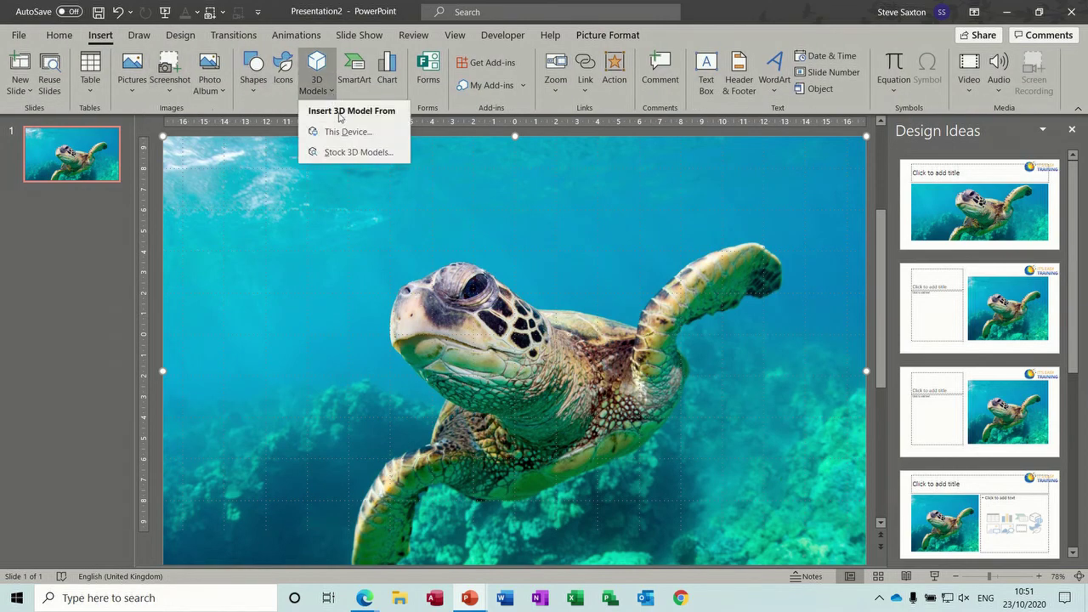
pyautogui.click(360, 155)
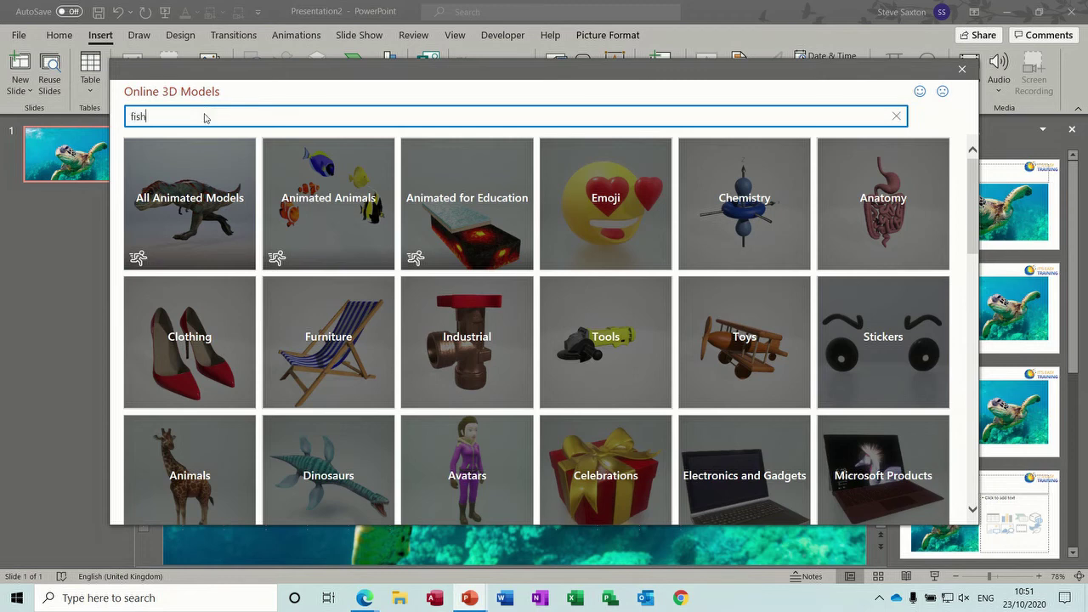
pyautogui.press('Return')
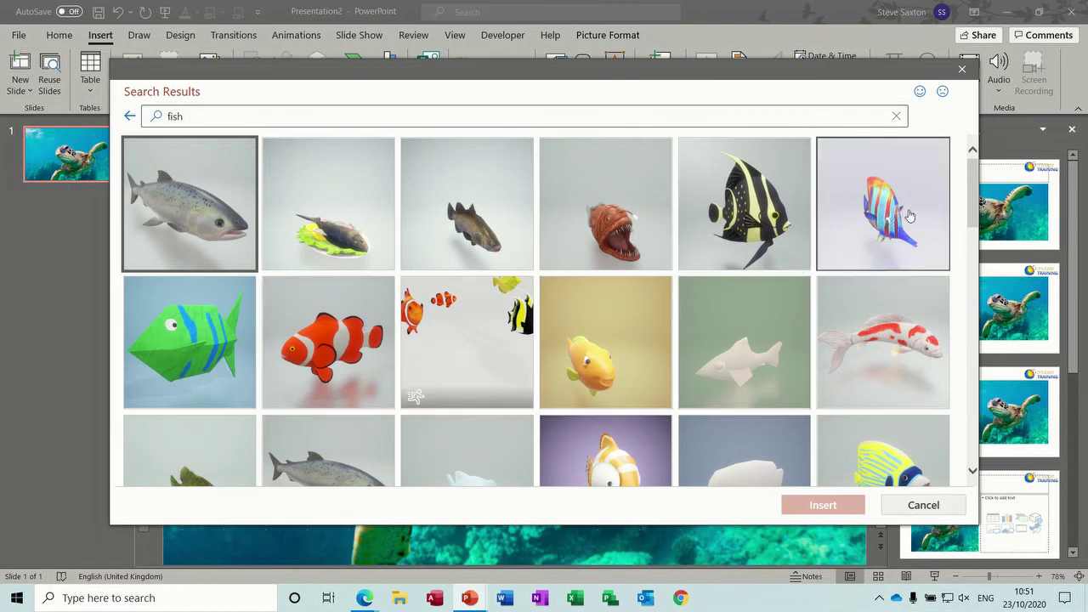
pyautogui.moveTo(972, 212); pyautogui.dragTo(1006, 277)
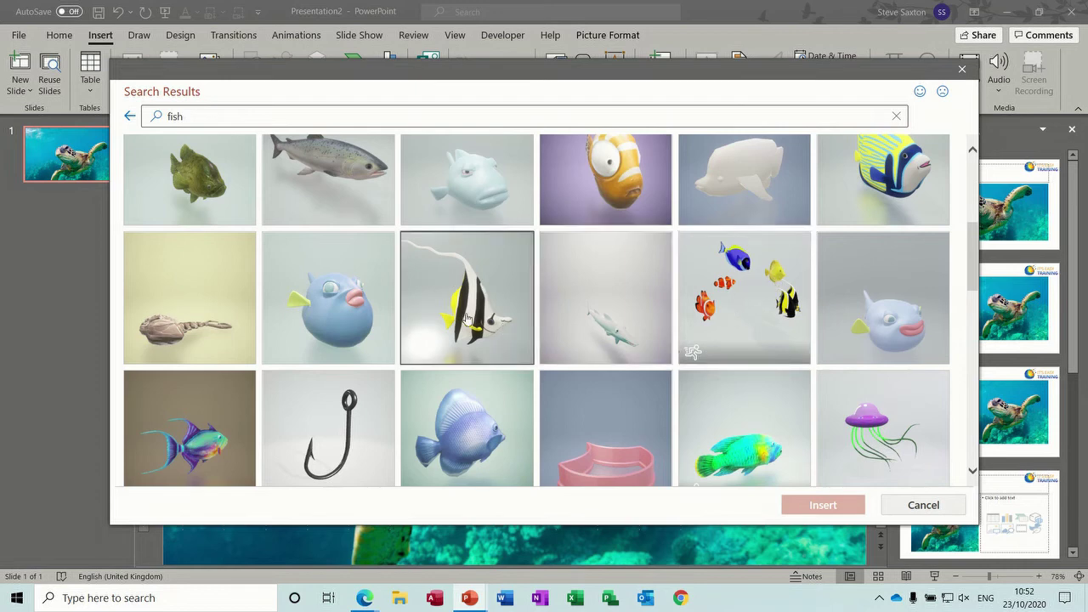
pyautogui.click(751, 314)
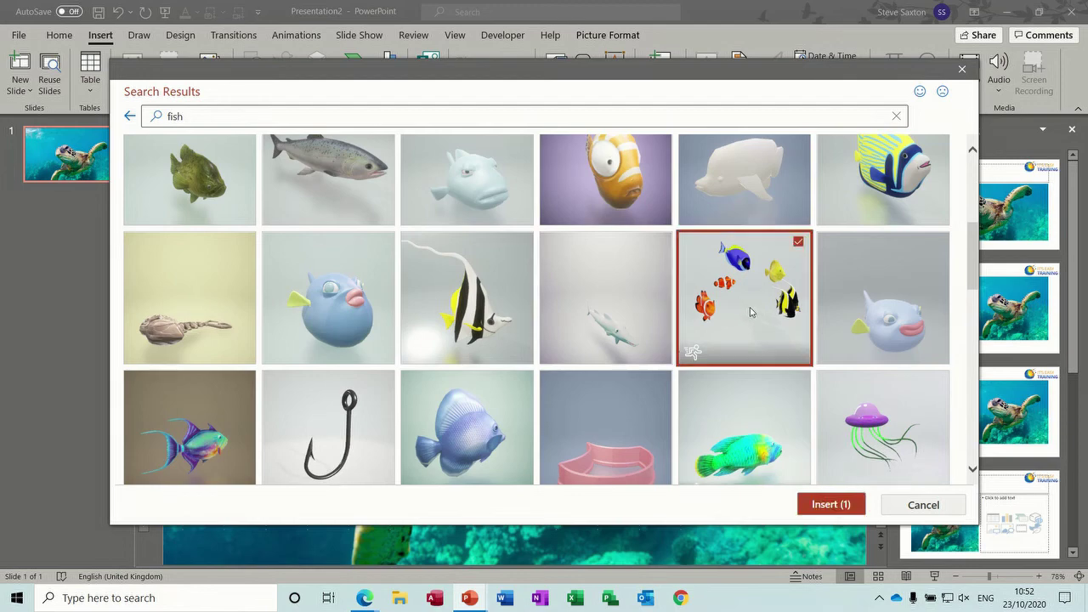
pyautogui.click(818, 503)
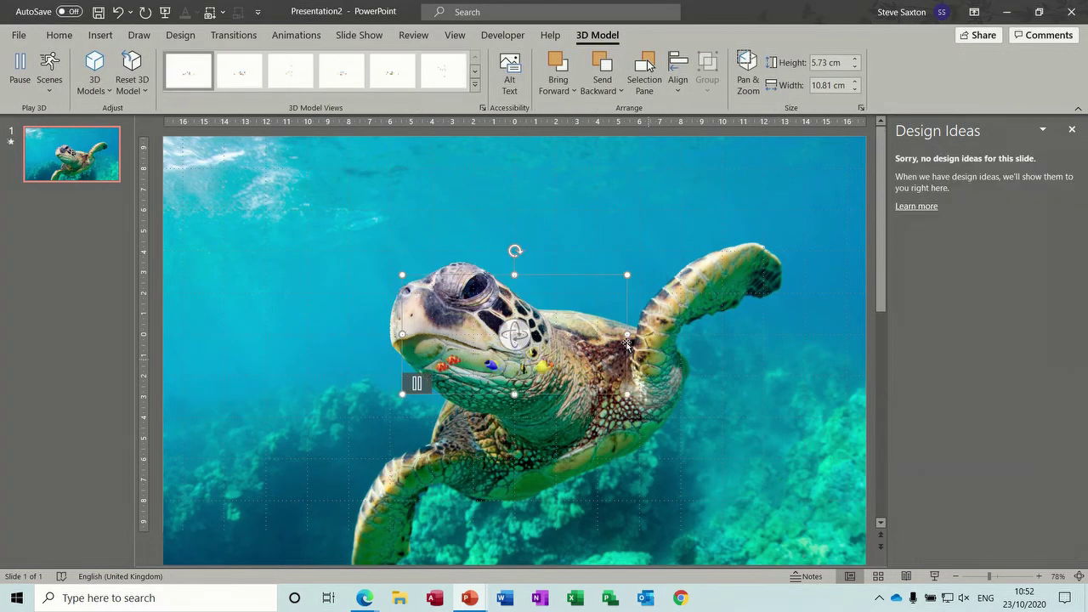
# - Move the animated fish model to the slide's upper-left corner and preview the slide in the slide show
pyautogui.moveTo(595, 307); pyautogui.dragTo(363, 178)
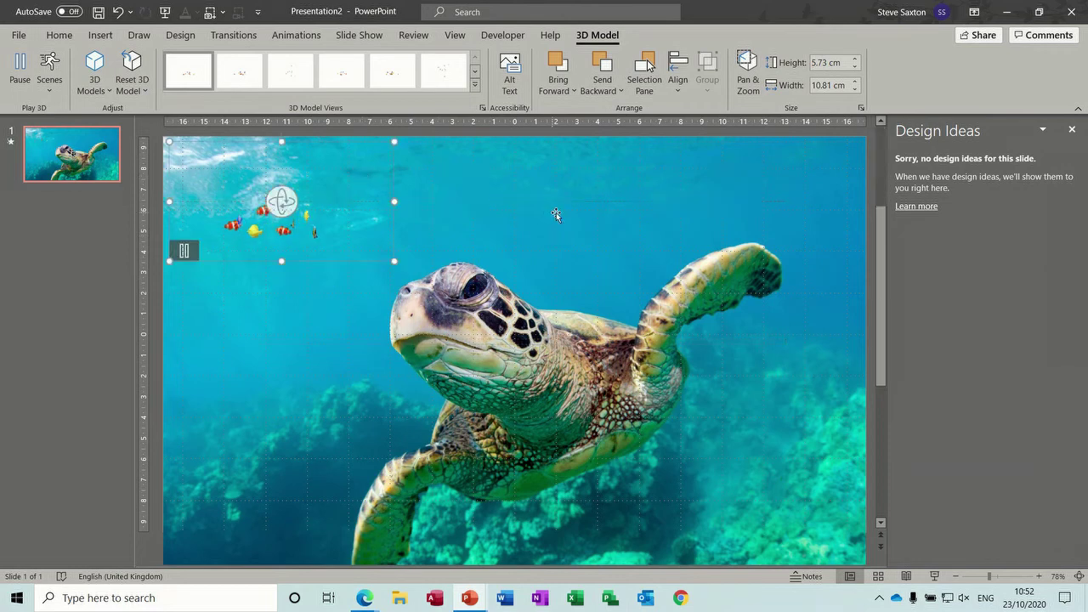
pyautogui.click(603, 200)
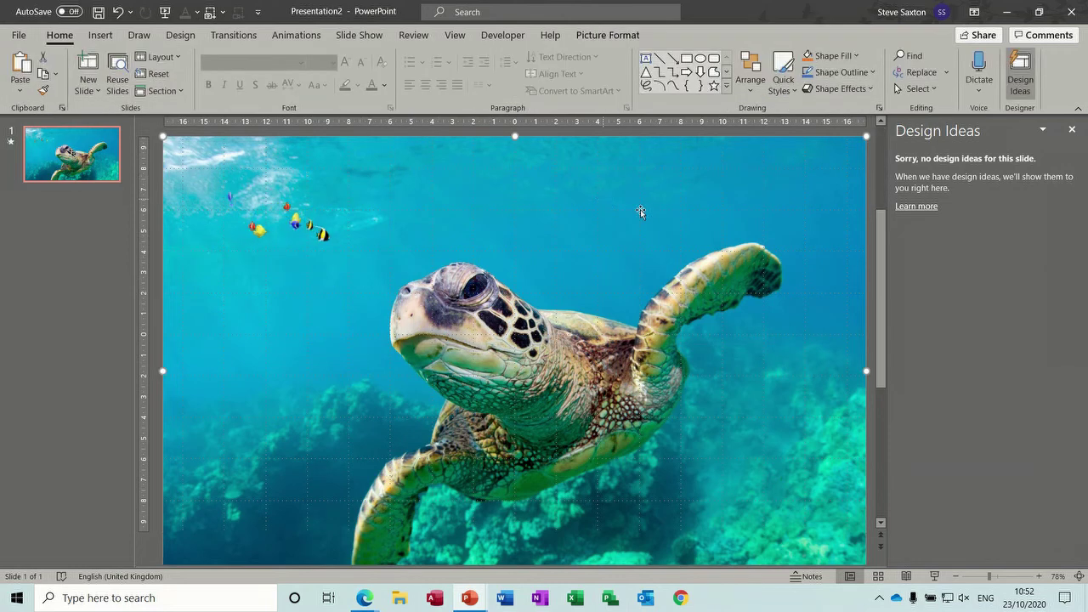
pyautogui.click(935, 576)
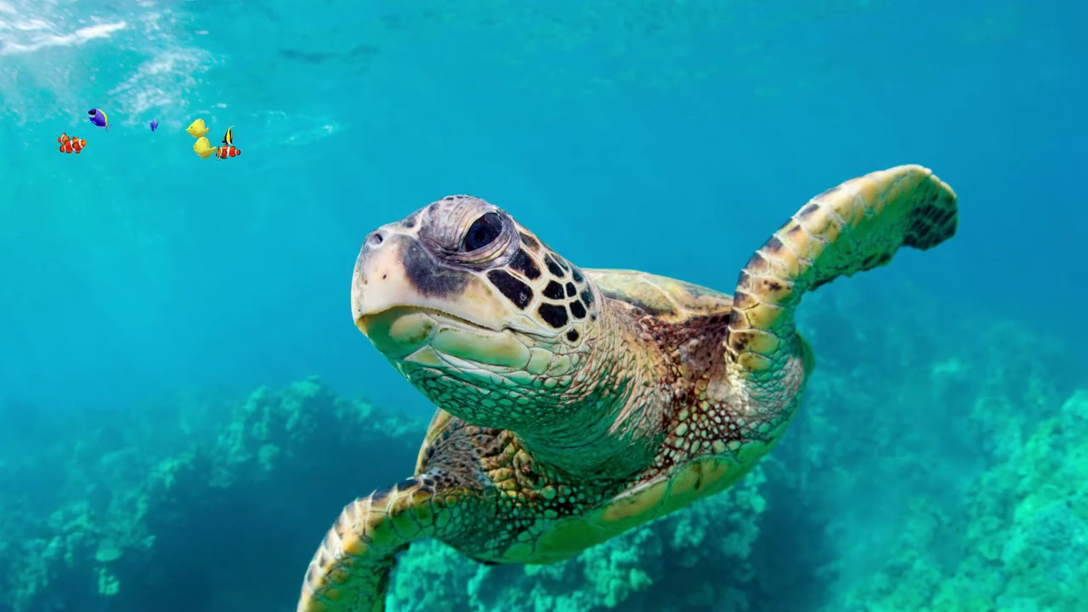
pyautogui.press('Escape')
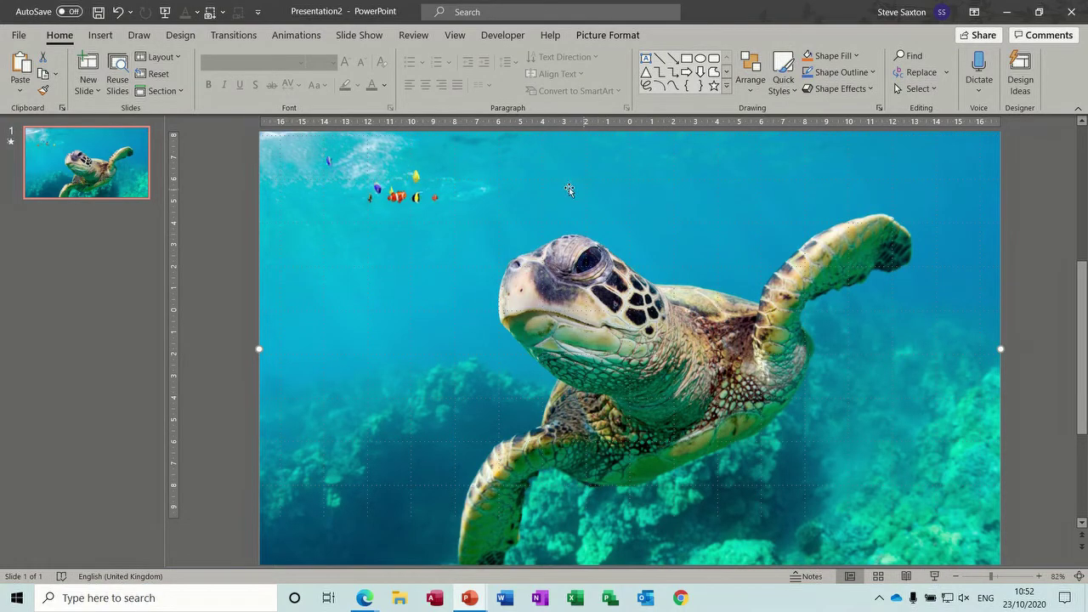
# - Search the stock 3D models for "fish" and insert the grey spotted fish
pyautogui.click(102, 38)
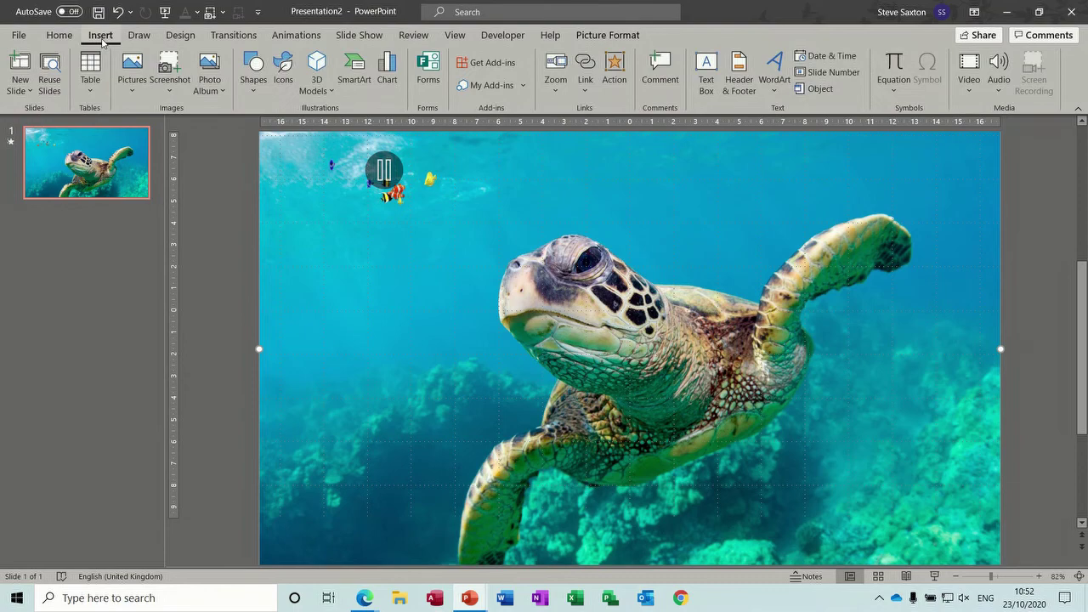
pyautogui.click(330, 90)
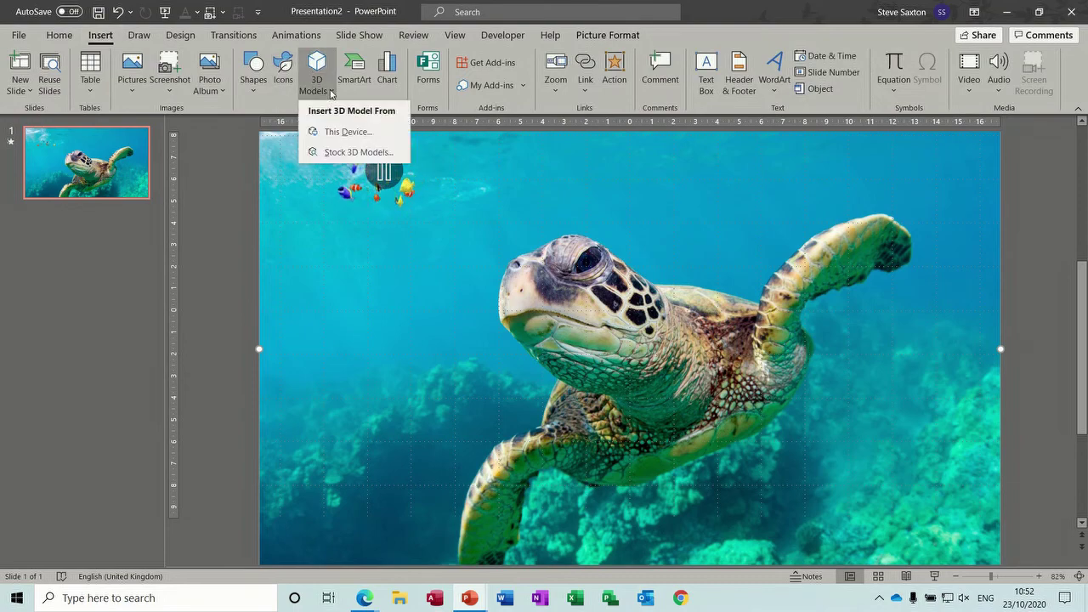
pyautogui.click(340, 154)
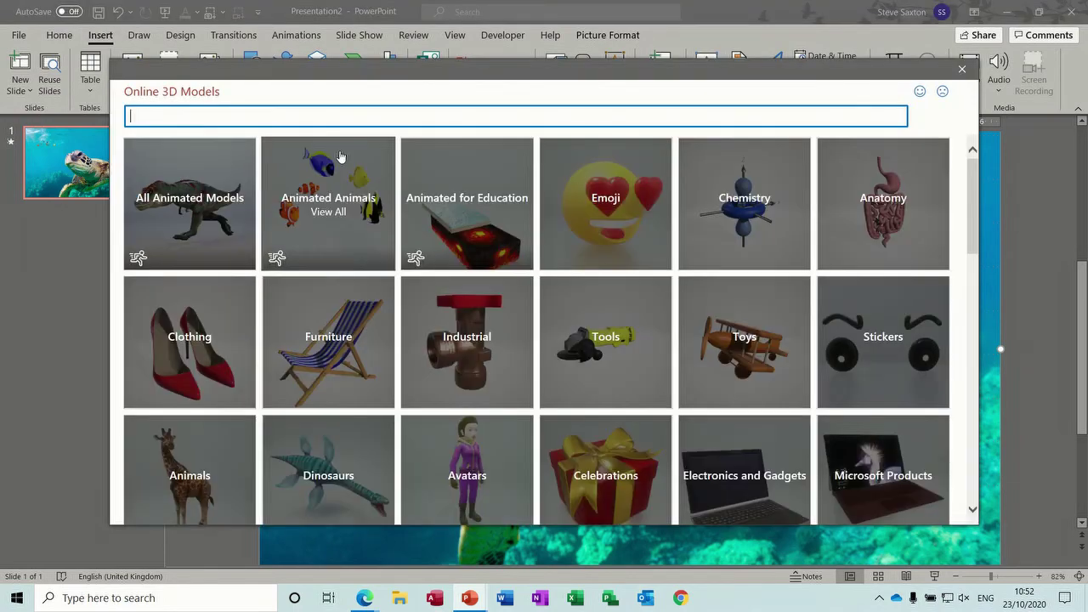
pyautogui.write('fi')
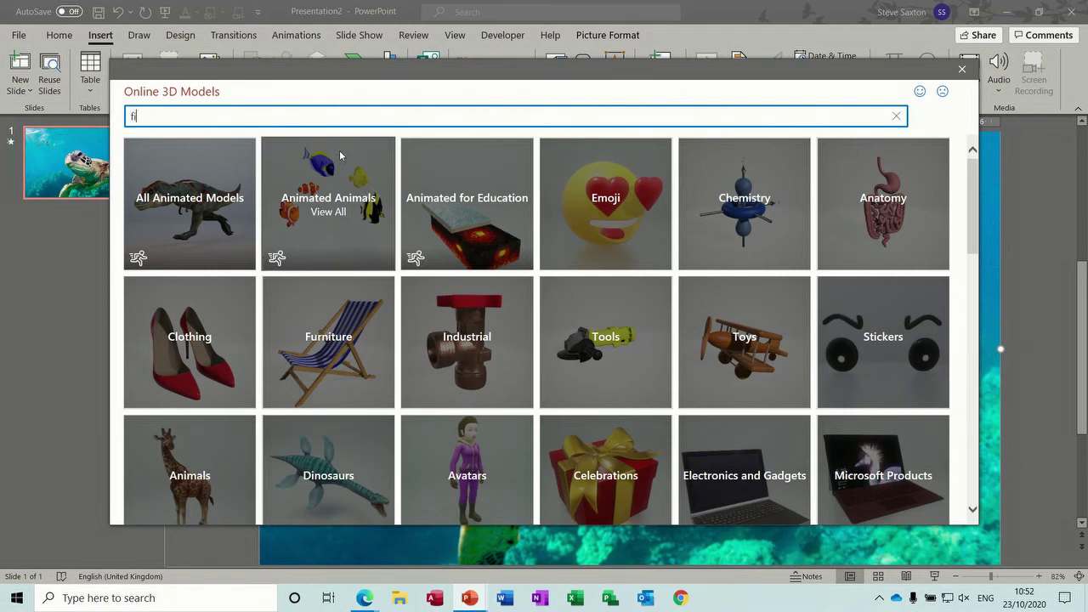
pyautogui.write('sh')
pyautogui.press('Return')
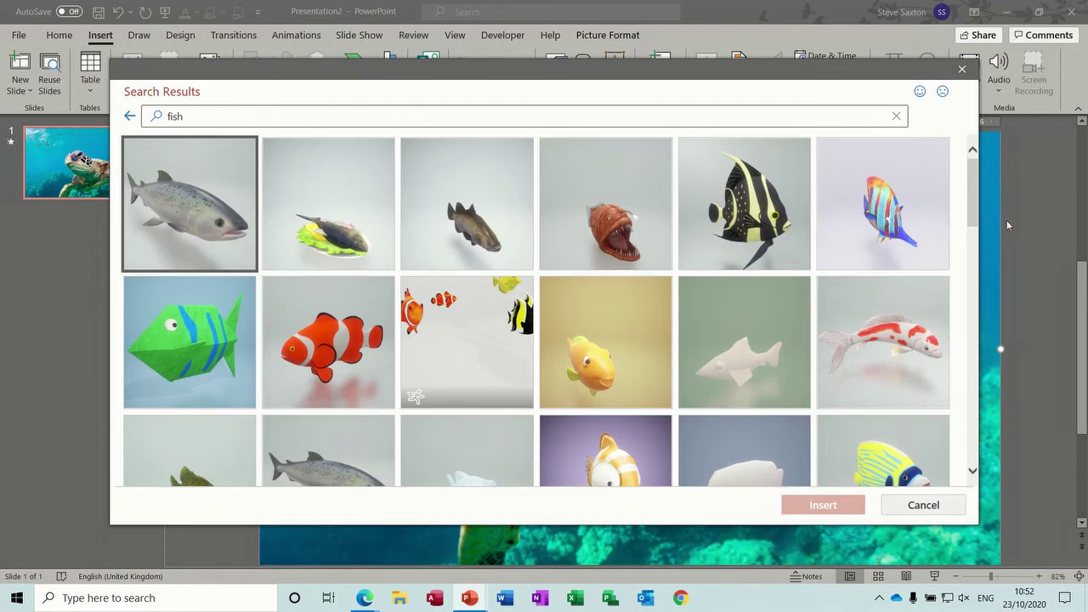
pyautogui.moveTo(974, 202); pyautogui.dragTo(1003, 189)
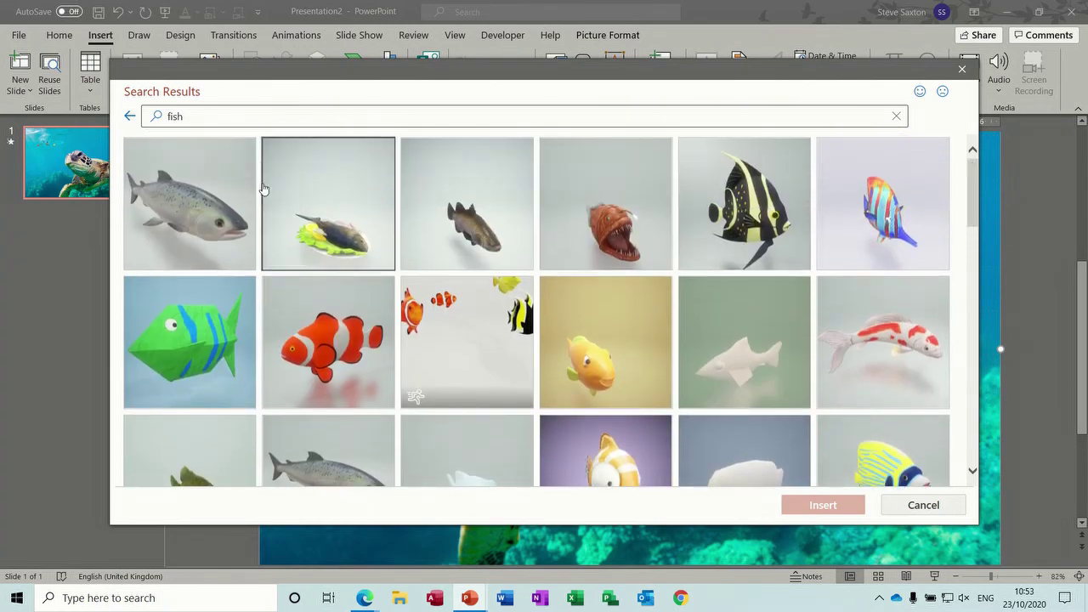
pyautogui.click(209, 201)
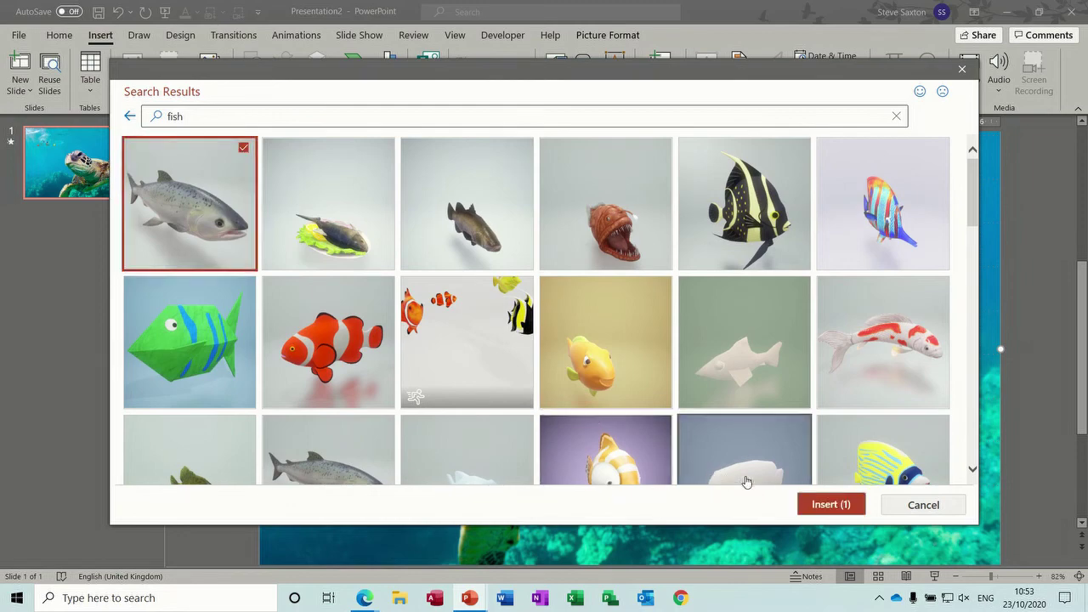
pyautogui.click(833, 505)
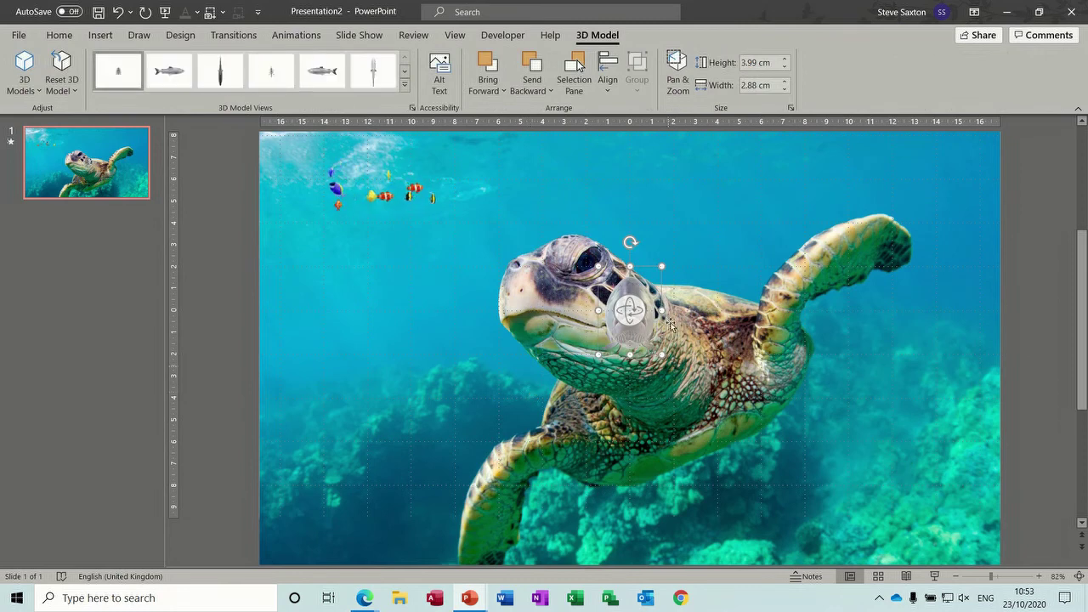
# - Move the grey fish above the turtle's raised flipper, rotate it into a side view, and delete it
pyautogui.moveTo(632, 309); pyautogui.dragTo(799, 172)
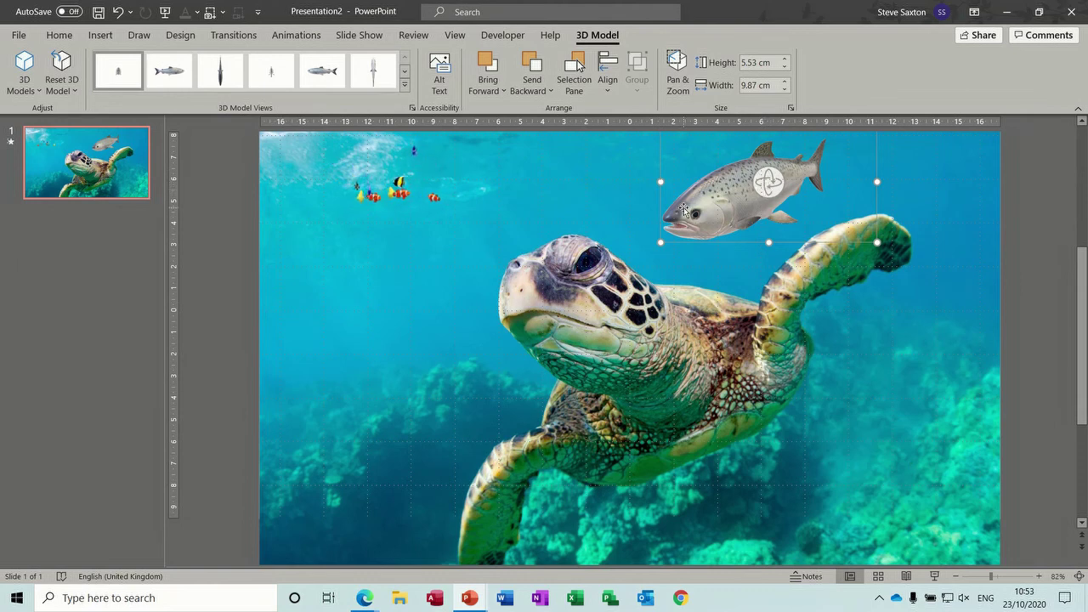
pyautogui.press('Delete')
pyautogui.moveTo(421, 151)
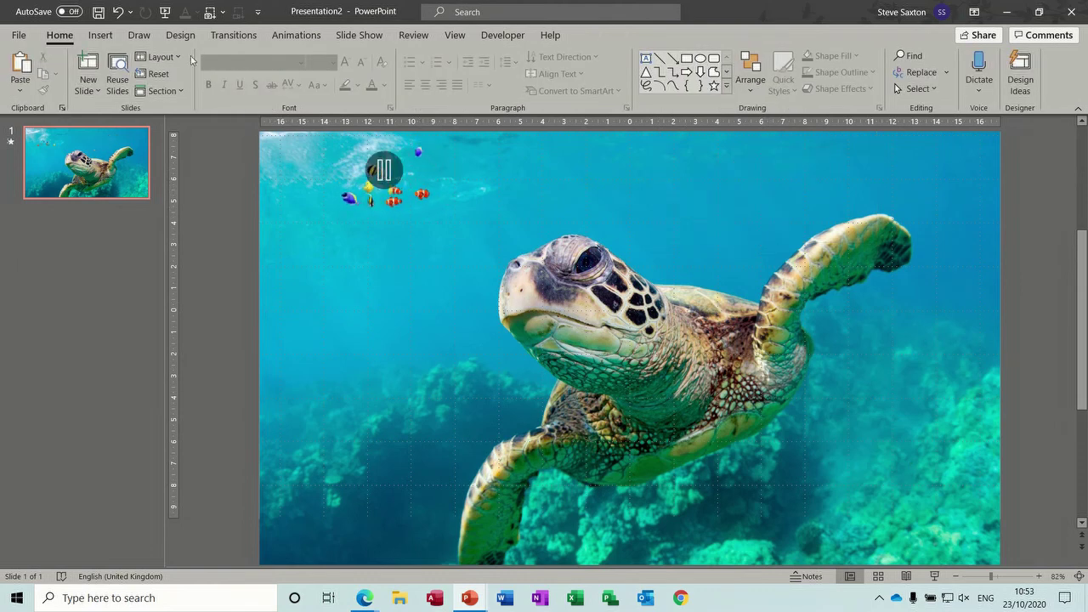
# - Search the stock 3D models for "shark" and insert the animated shark
pyautogui.click(102, 37)
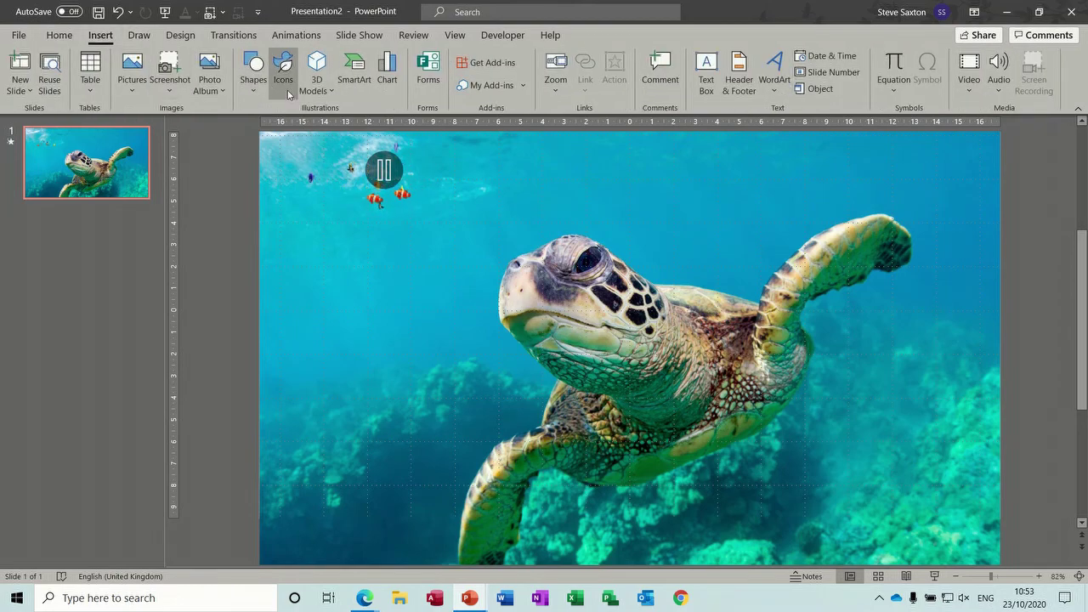
pyautogui.click(324, 94)
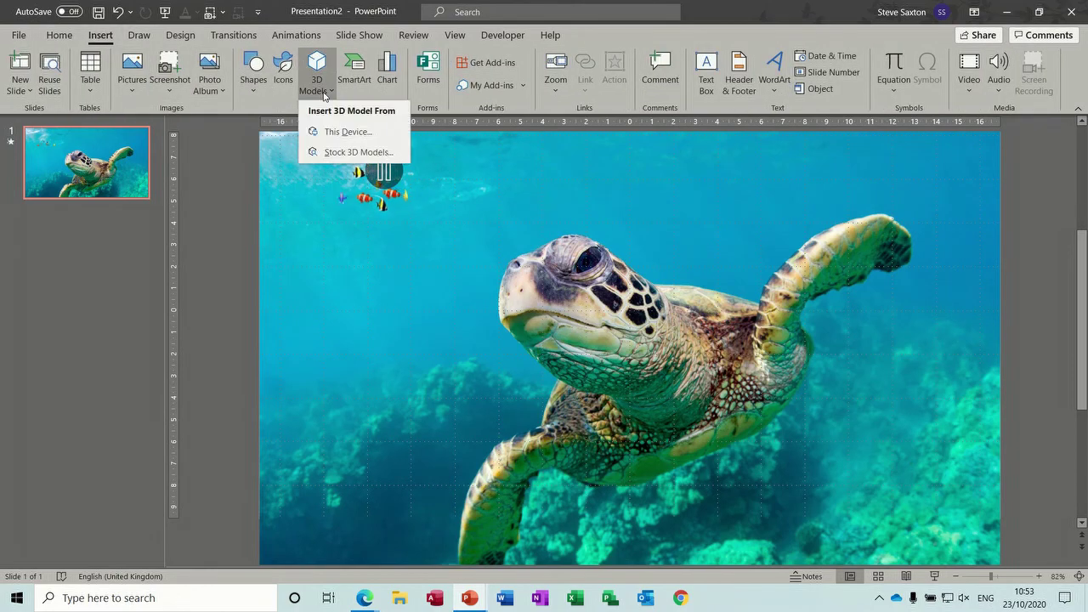
pyautogui.click(336, 152)
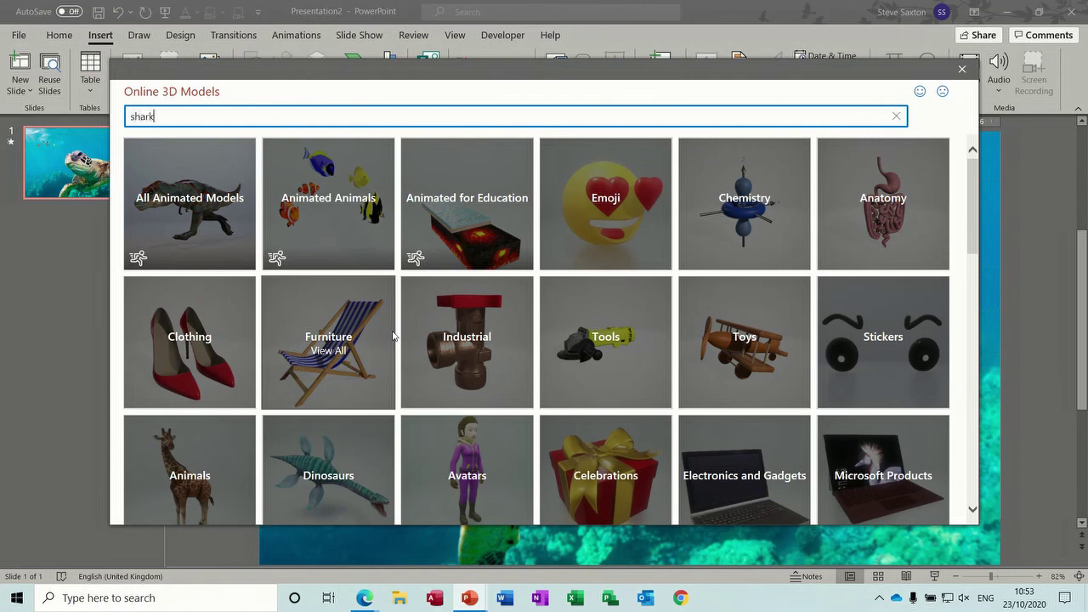
pyautogui.press('Return')
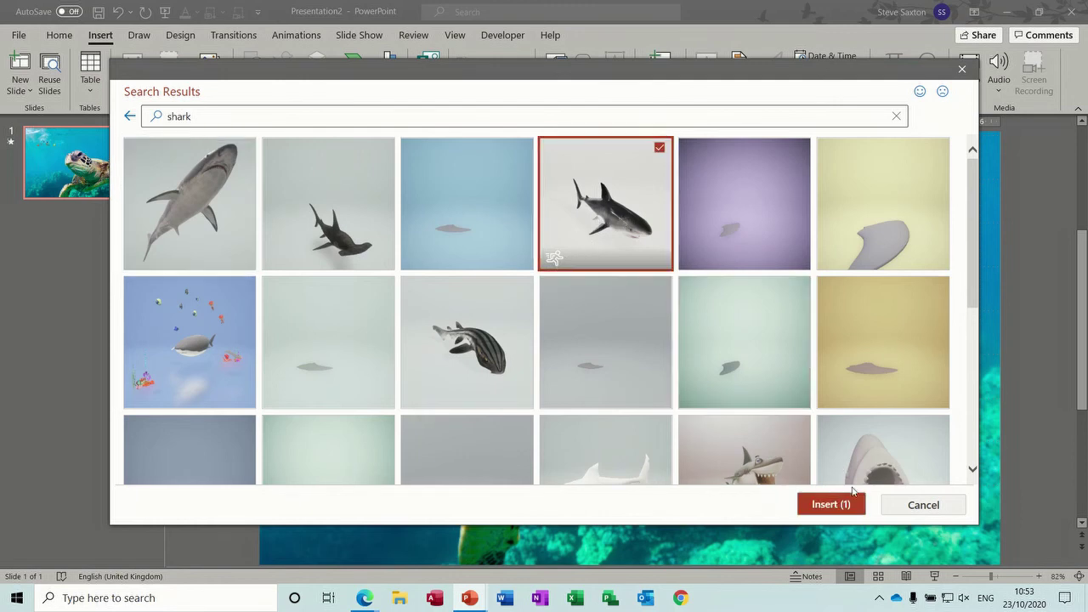
pyautogui.click(833, 507)
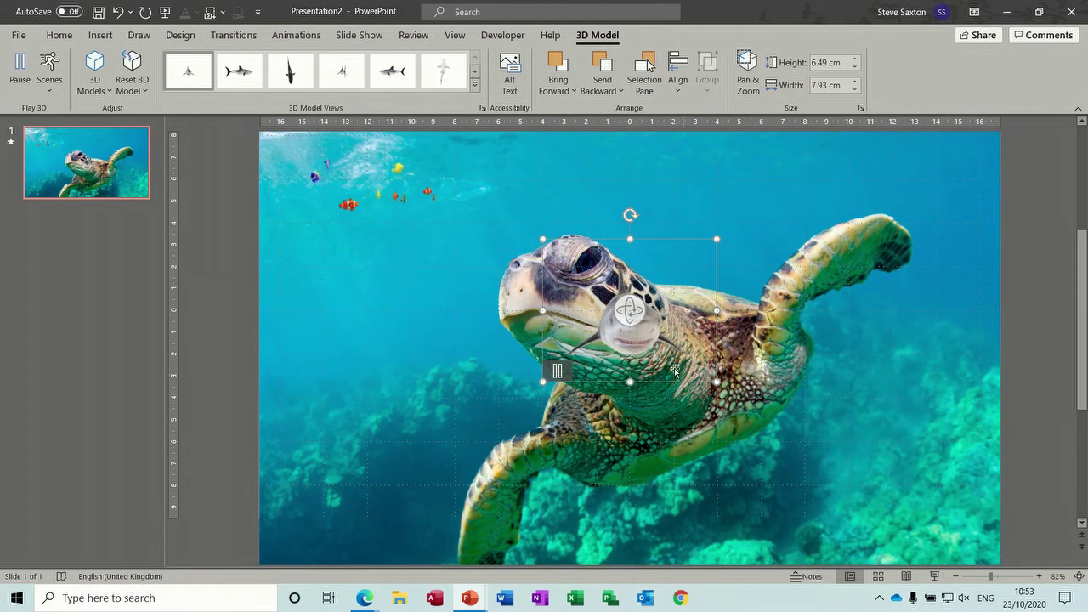
# - Move the animated shark to the open water above the turtle's back and preview the slide in the slide show
pyautogui.moveTo(660, 328); pyautogui.dragTo(760, 218)
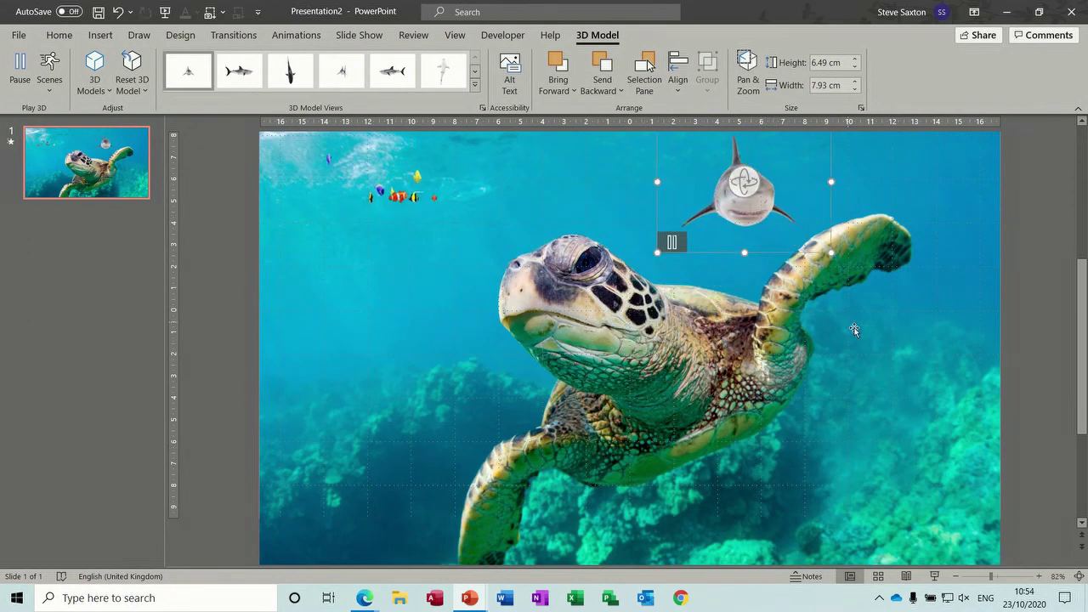
pyautogui.click(872, 362)
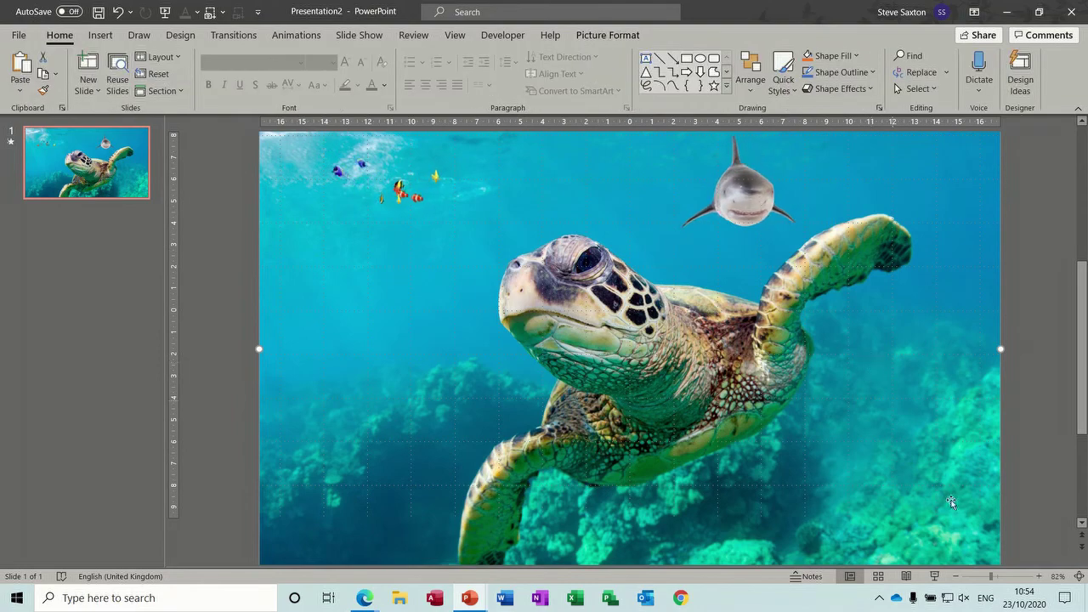
pyautogui.click(936, 577)
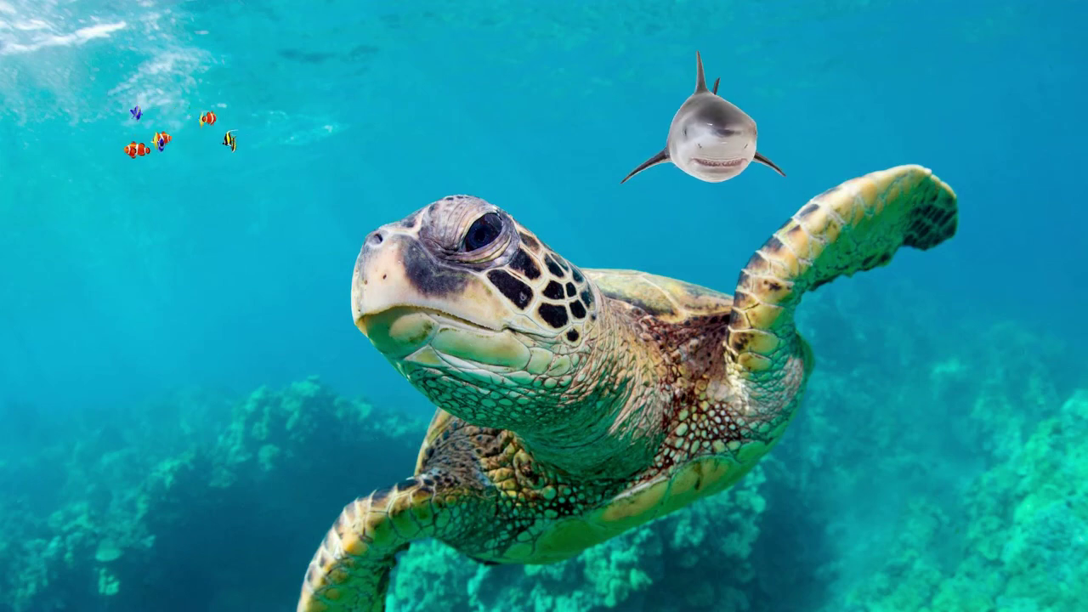
pyautogui.press('Escape')
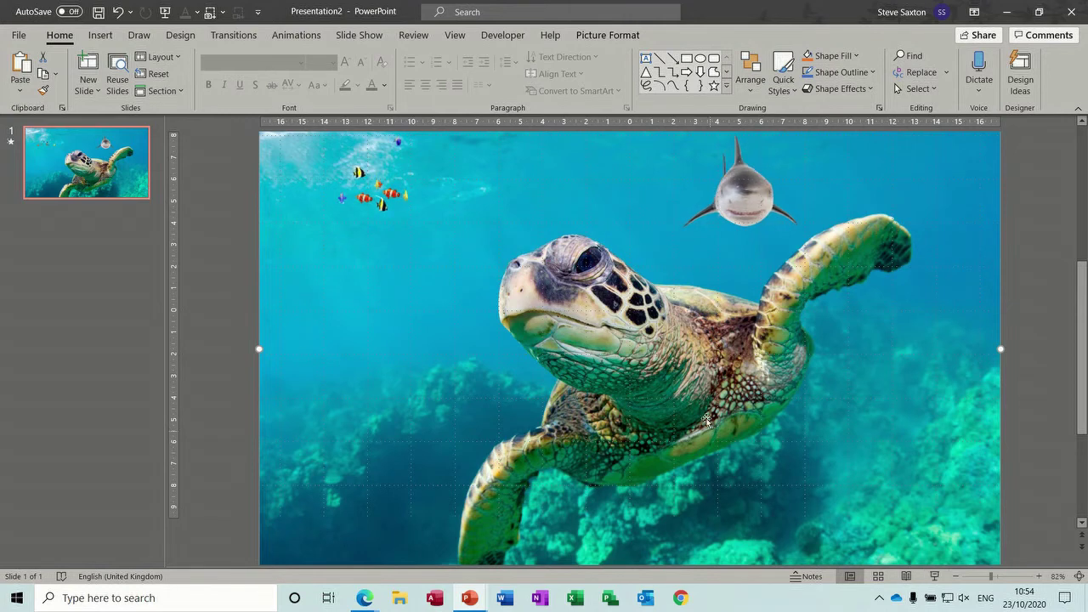
# - Delete the tropical fish and shark models from the turtle slide and add a new slide after it
pyautogui.click(387, 200)
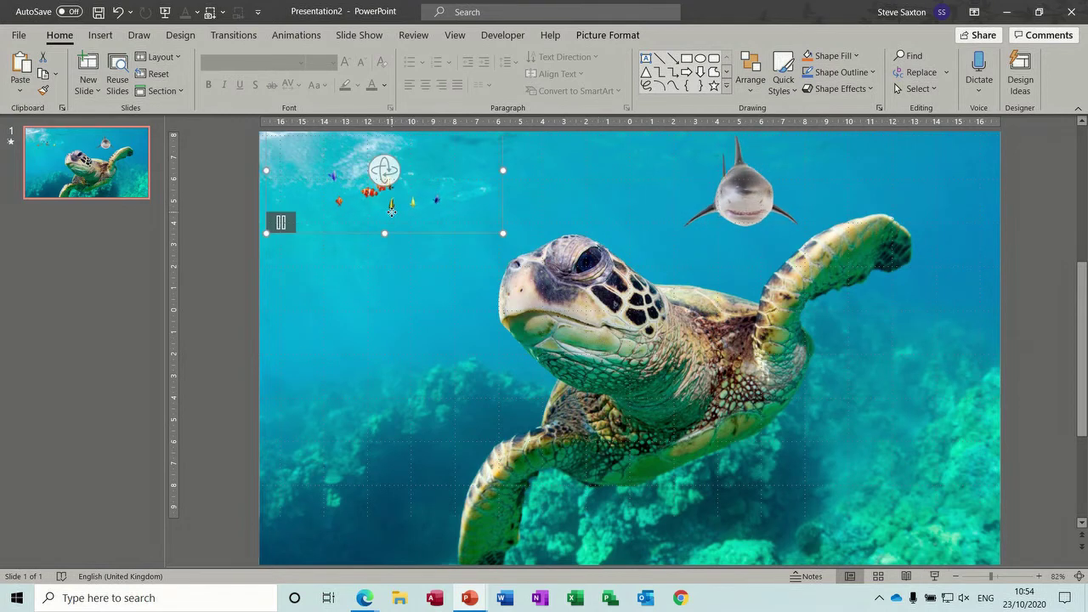
pyautogui.press('Delete')
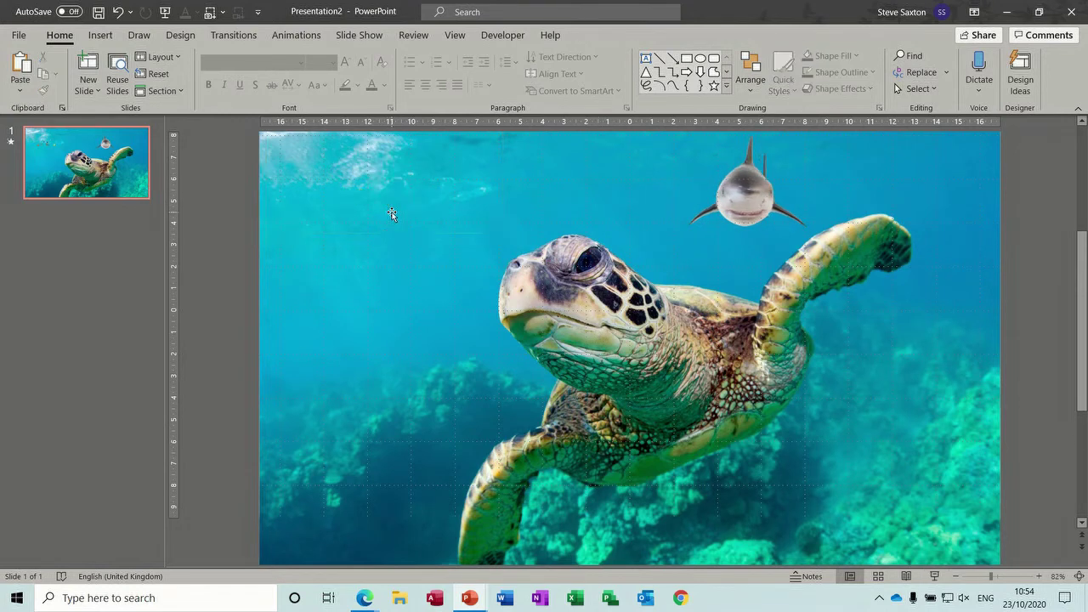
pyautogui.click(714, 205)
pyautogui.press('Delete')
pyautogui.click(133, 167)
pyautogui.press('Return')
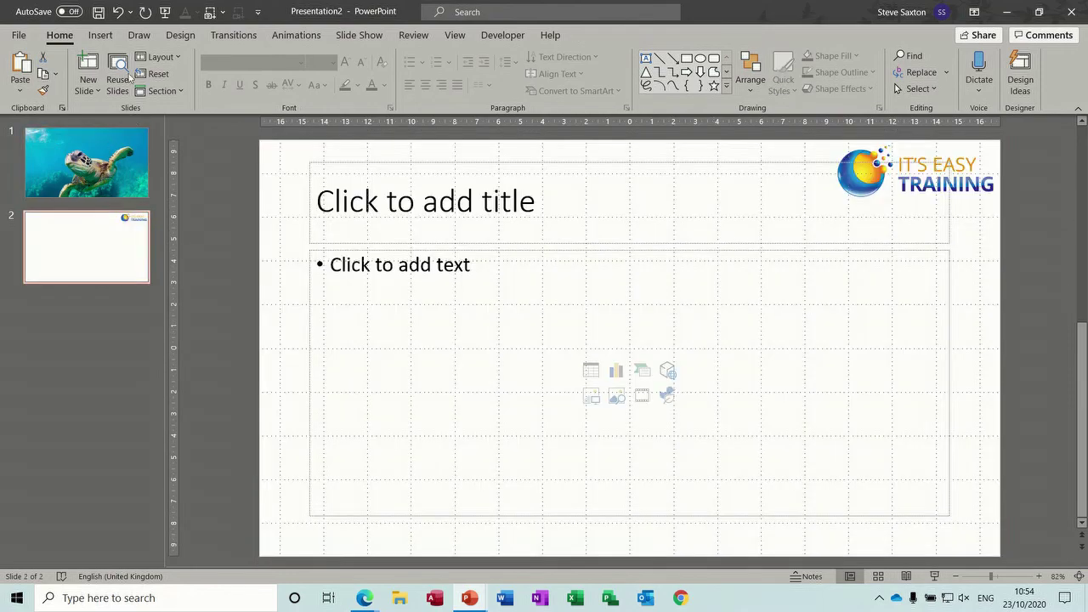
# - Look through the Anatomy stock 3D models and insert the animated cross-section heart from the Biology category on the new slide
pyautogui.click(100, 35)
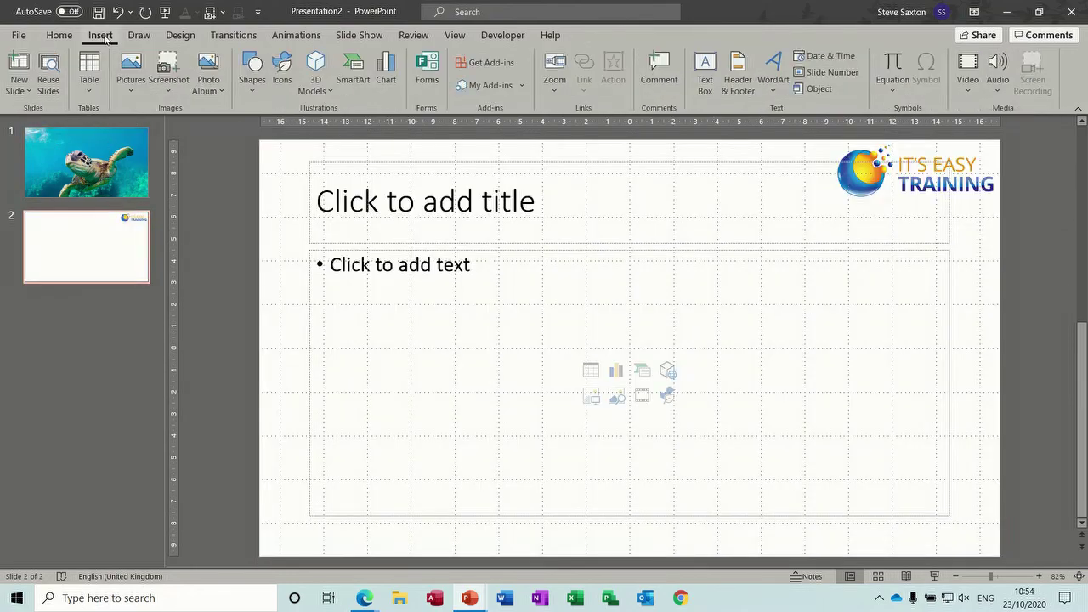
pyautogui.click(333, 91)
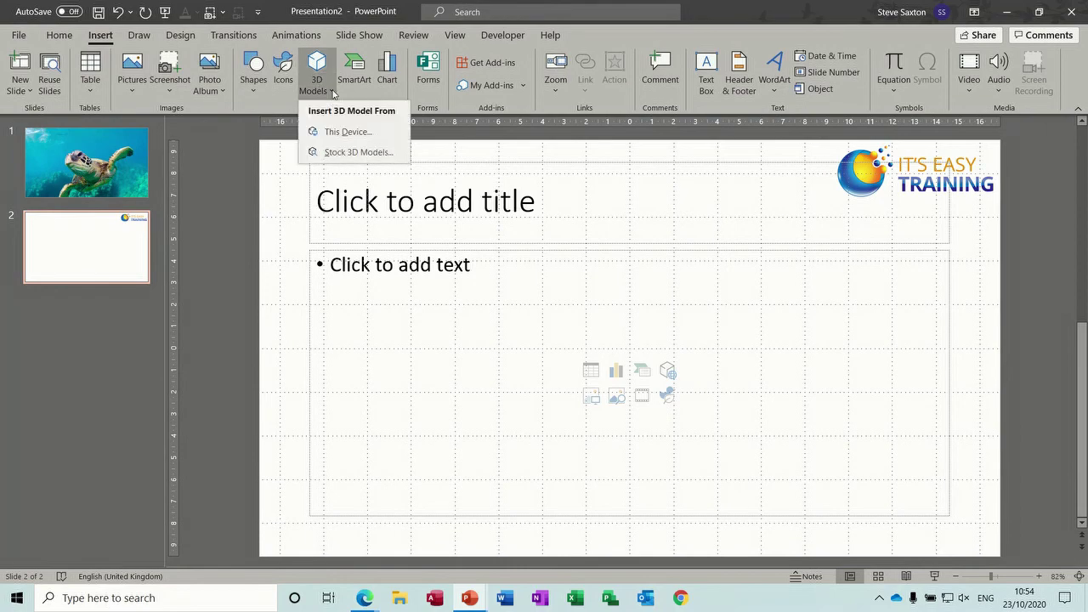
pyautogui.click(343, 155)
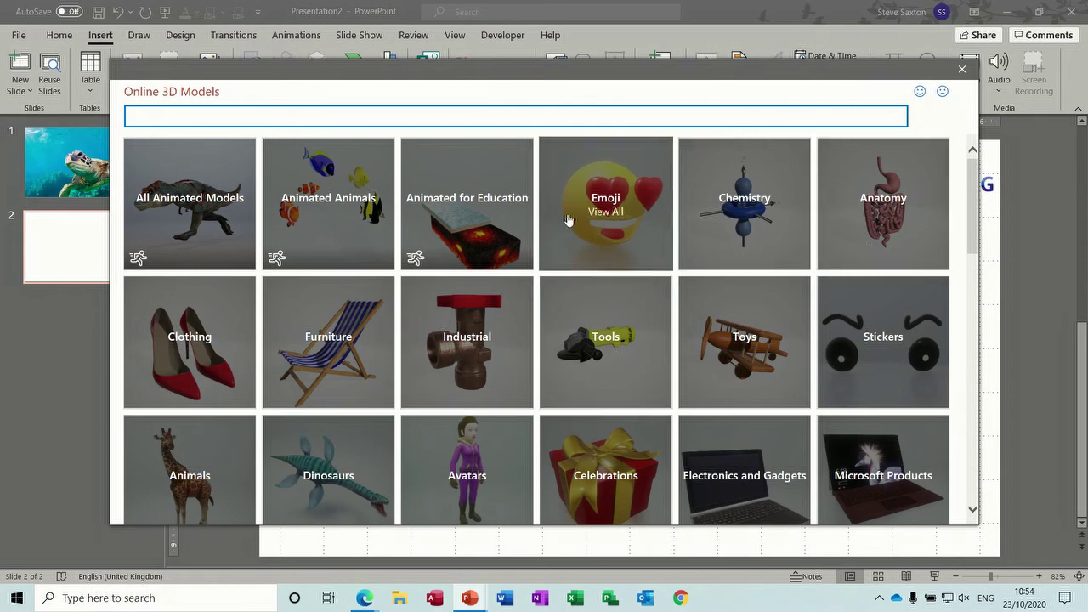
pyautogui.click(867, 224)
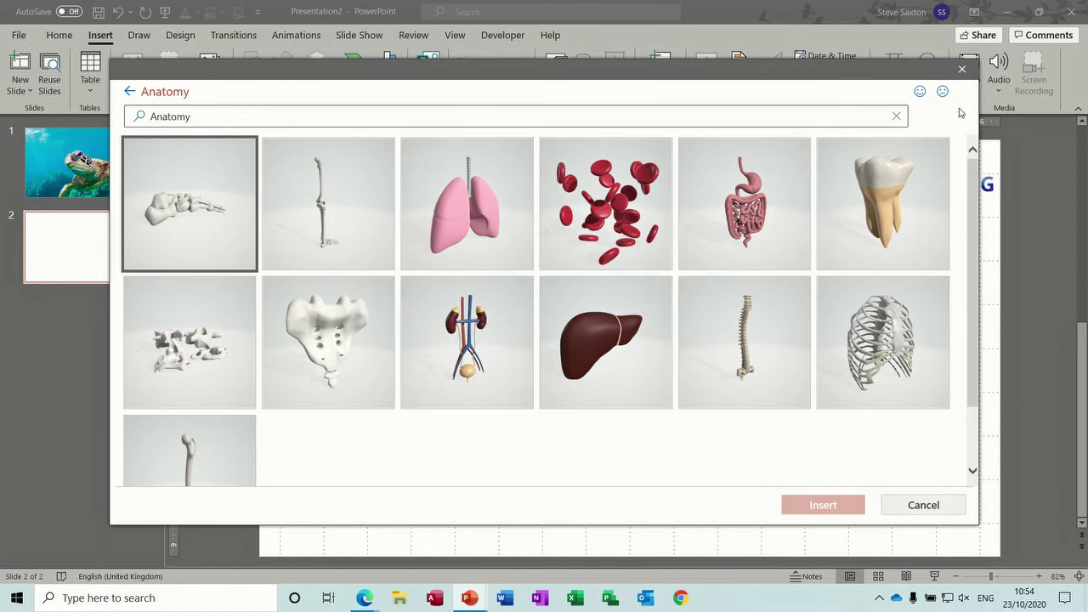
pyautogui.click(127, 91)
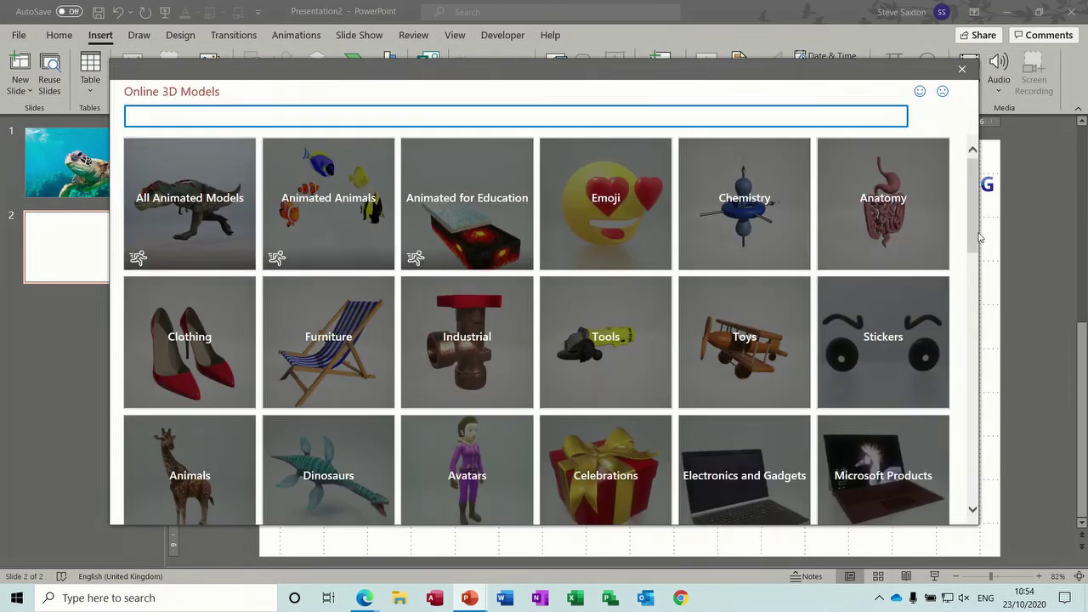
pyautogui.scroll(-3, 976, 230)
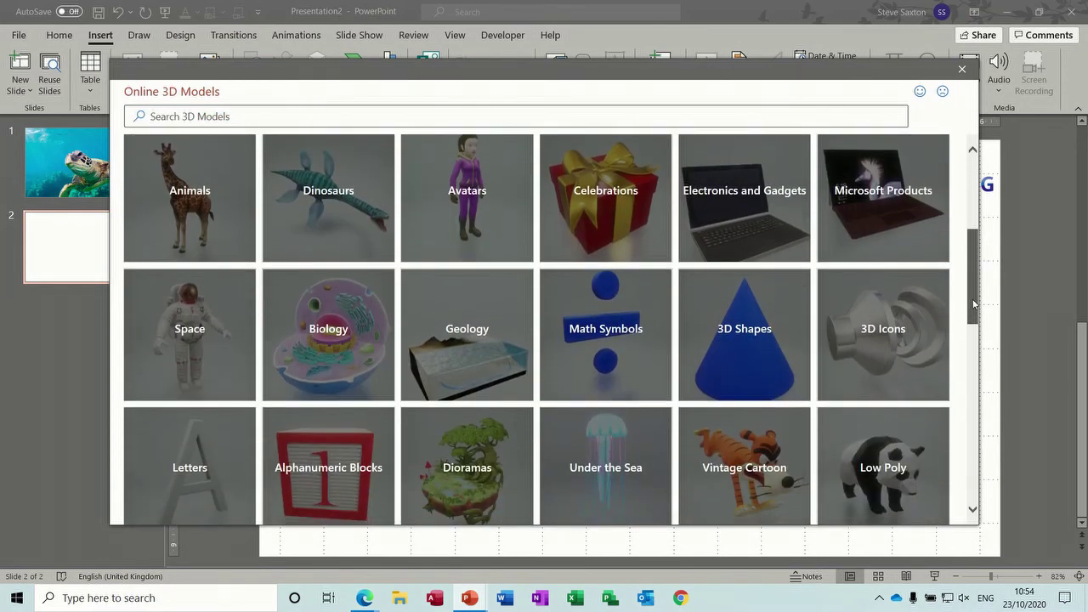
pyautogui.click(341, 342)
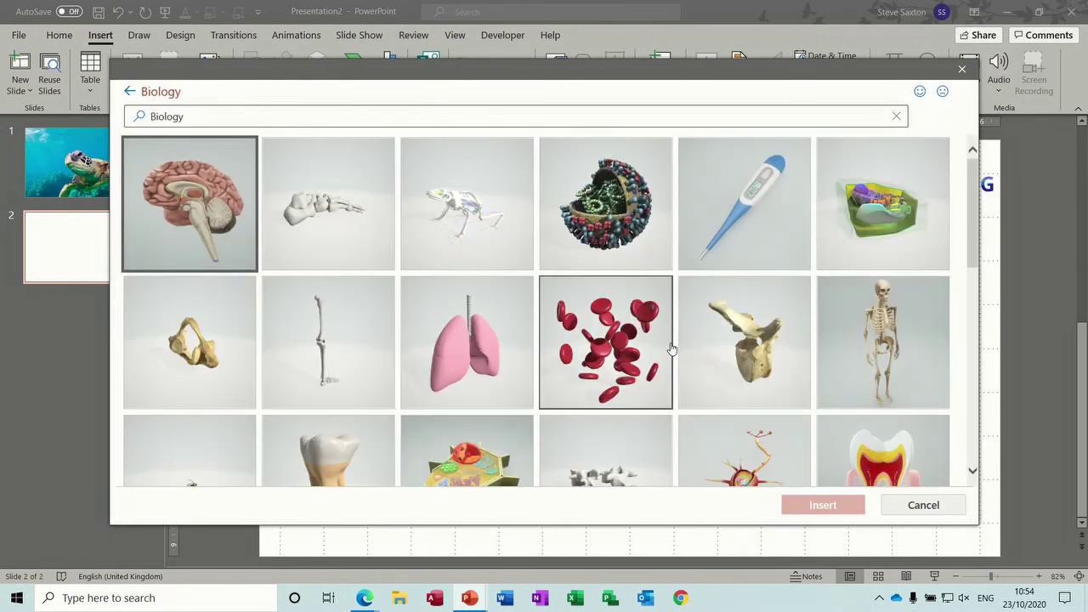
pyautogui.moveTo(975, 228); pyautogui.dragTo(978, 358)
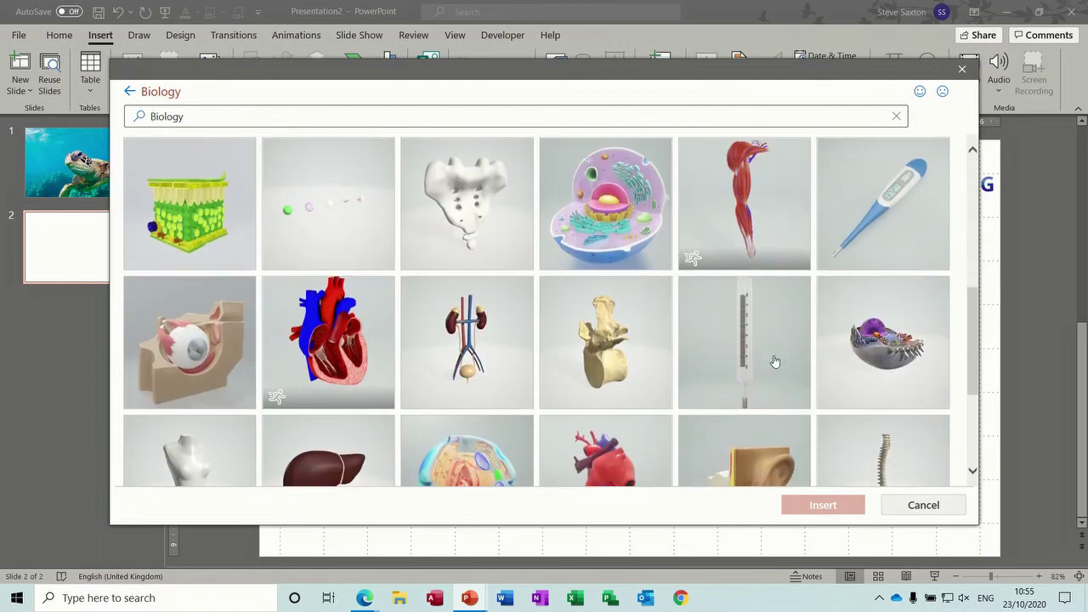
pyautogui.click(341, 358)
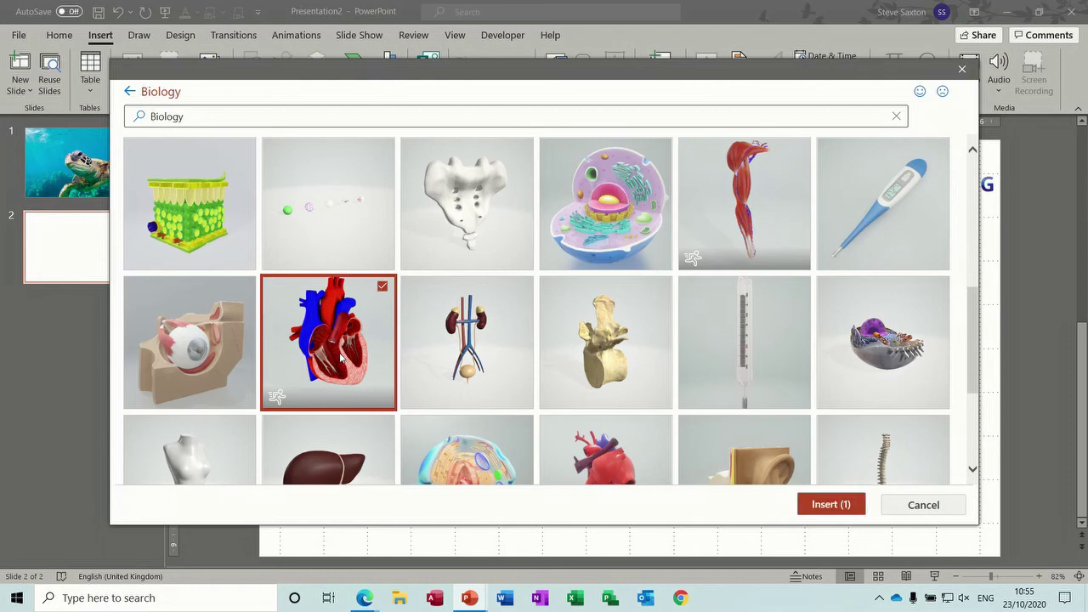
pyautogui.click(822, 506)
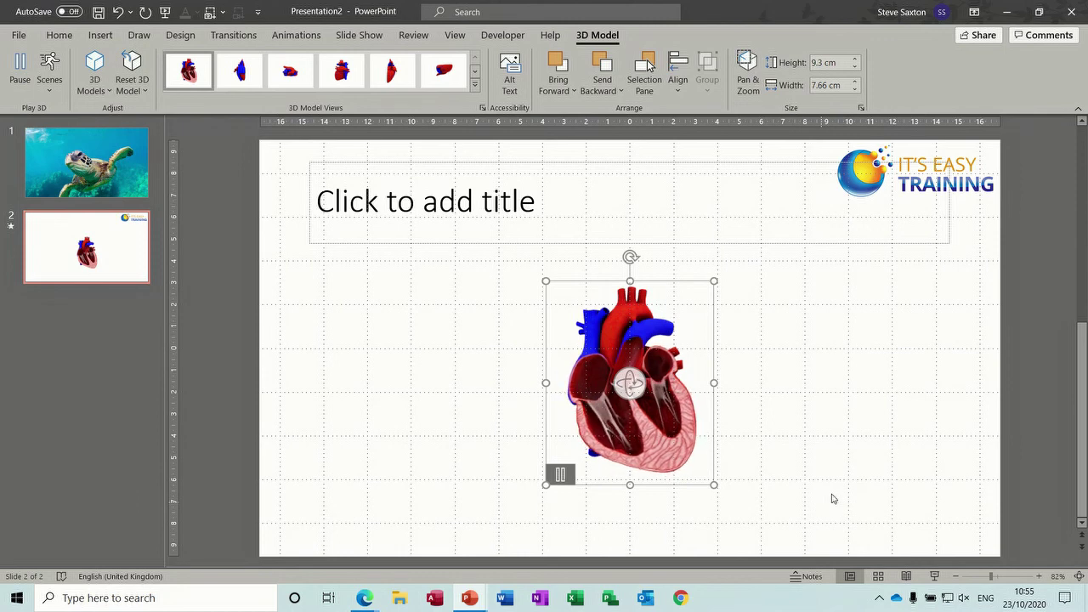
# - Rotate the heart to show its outer surface, move it to the slide's left side, and preview the slide in the slide show
pyautogui.moveTo(630, 384); pyautogui.dragTo(389, 394)
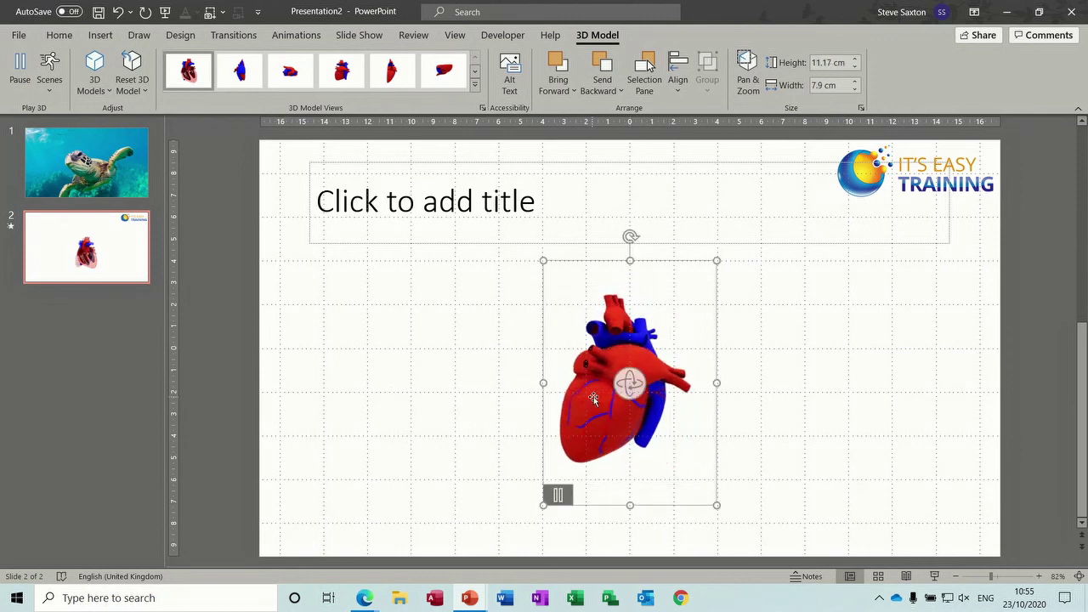
pyautogui.moveTo(594, 400); pyautogui.dragTo(371, 373)
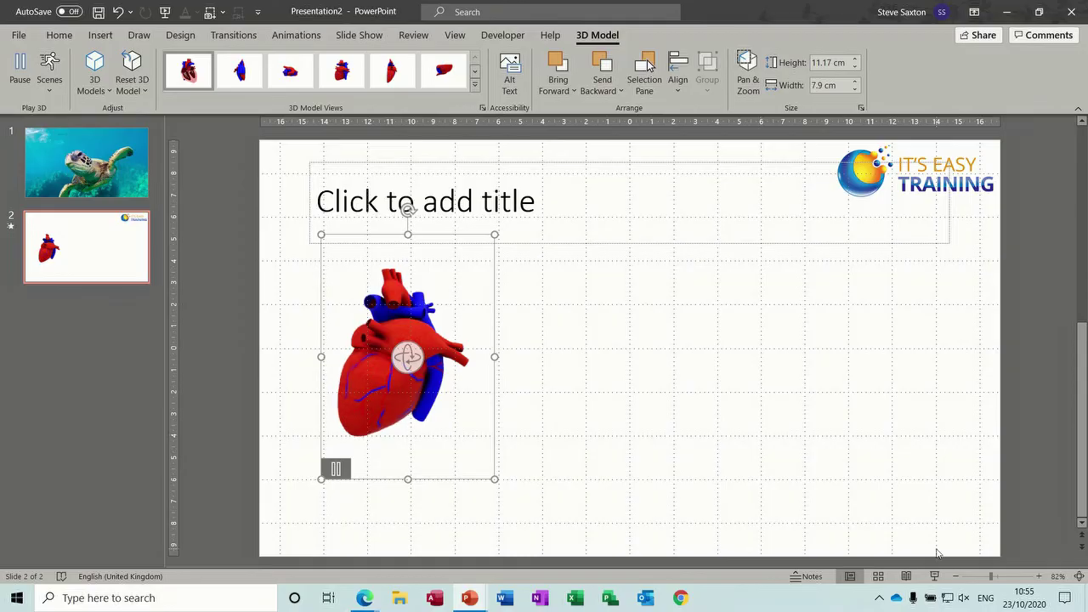
pyautogui.click(934, 576)
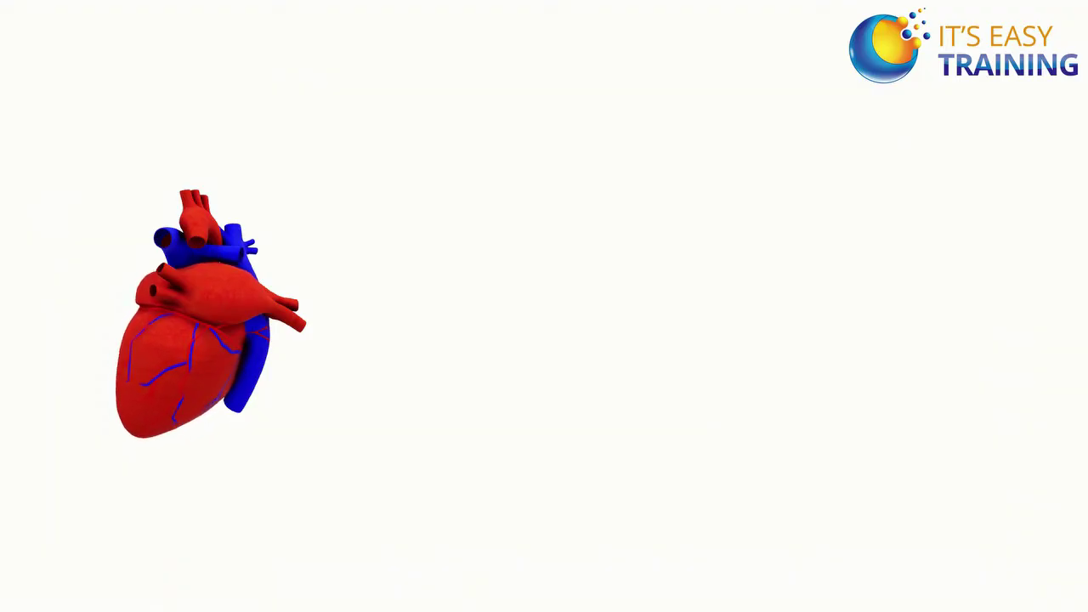
# - Leave the slide show and draw a right block arrow about 2.3 cm wide and 0.6 cm high pointing at the heart's upper-left vessel
pyautogui.press('Escape')
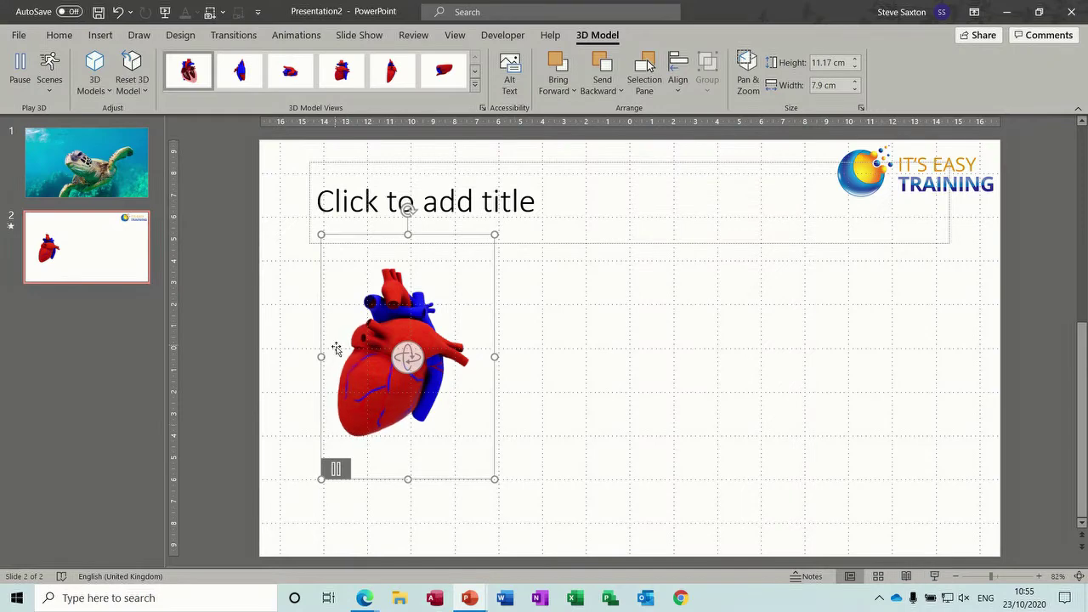
pyautogui.click(100, 35)
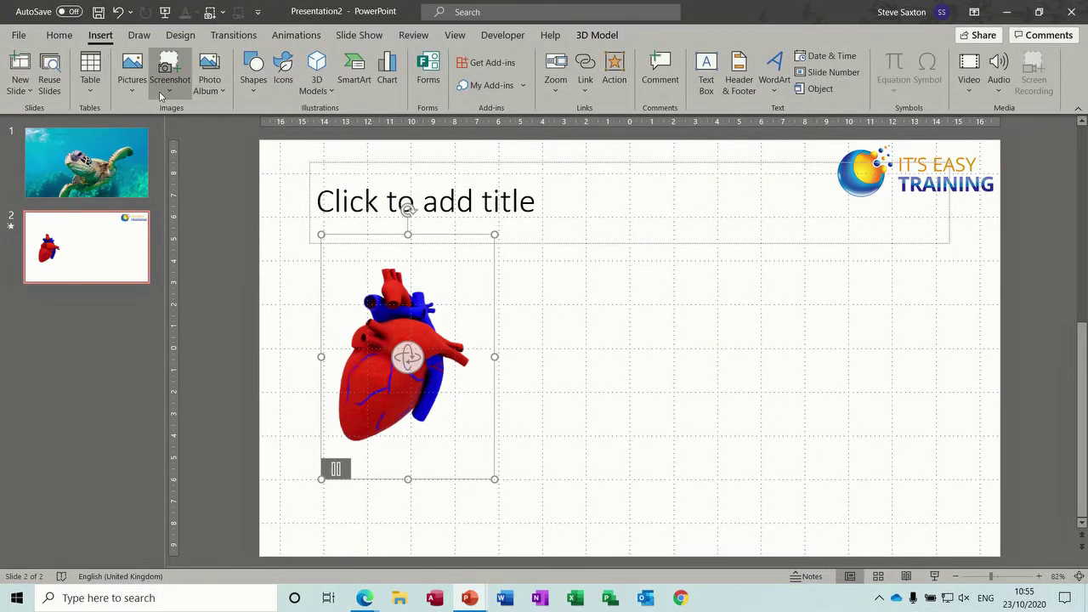
pyautogui.click(252, 87)
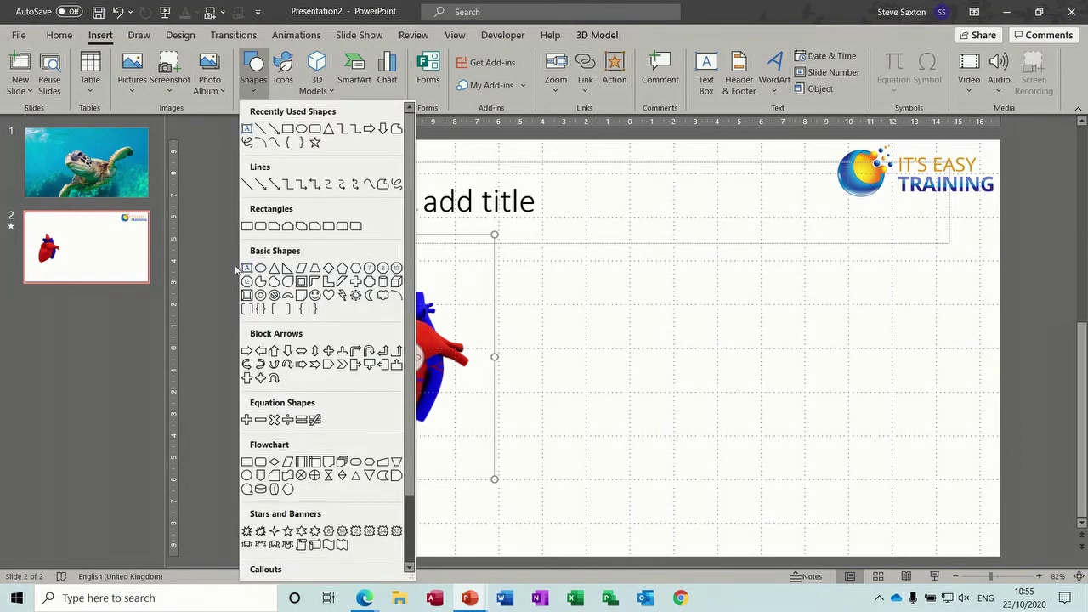
pyautogui.click(246, 349)
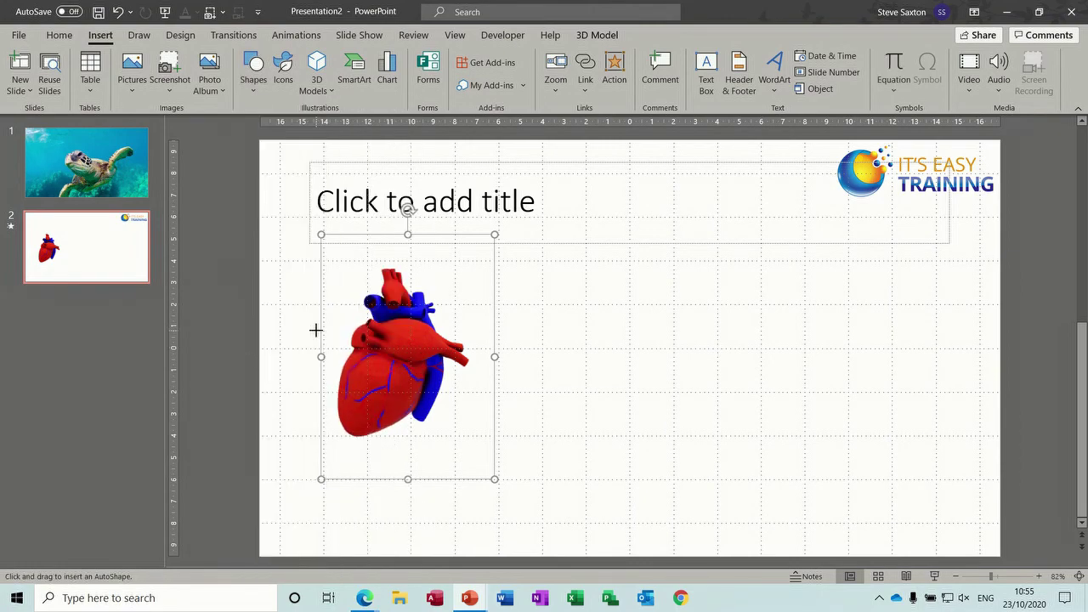
pyautogui.moveTo(364, 344); pyautogui.dragTo(366, 344)
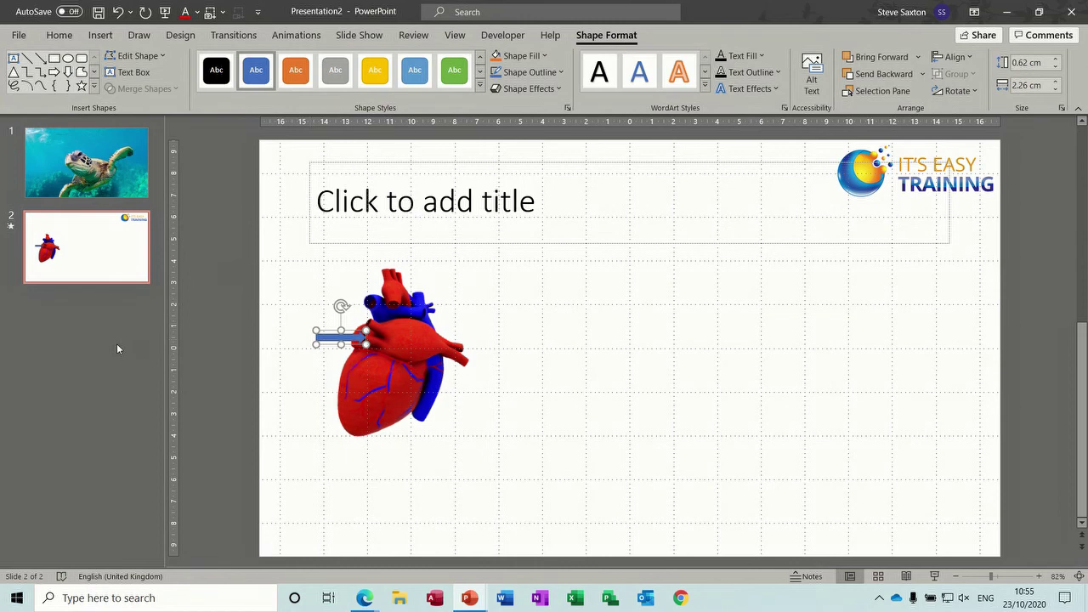
pyautogui.write('Ar')
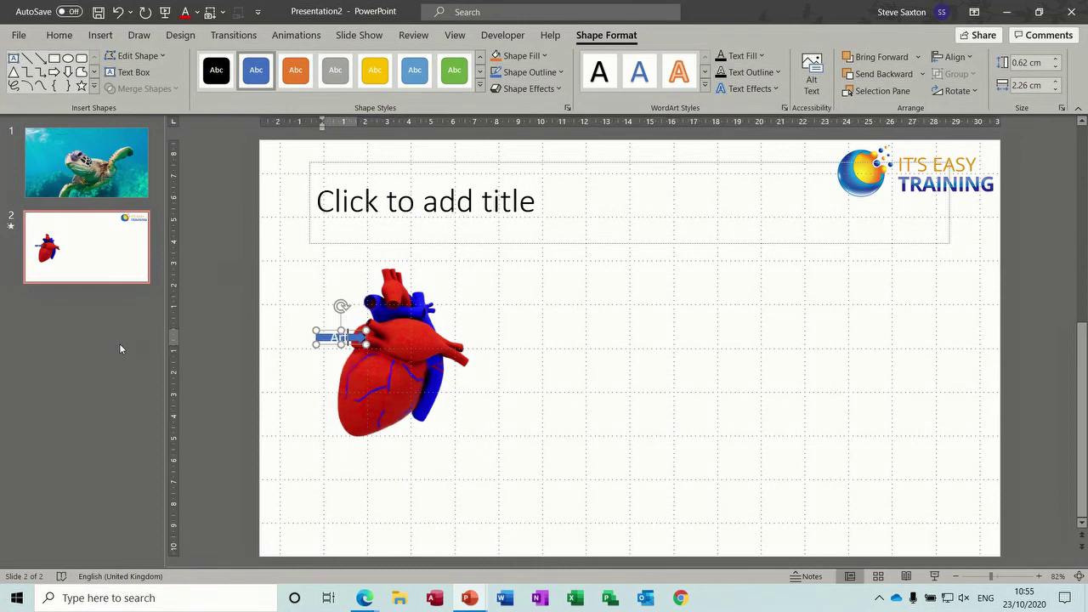
pyautogui.press('BackSpace')
pyautogui.press('BackSpace')
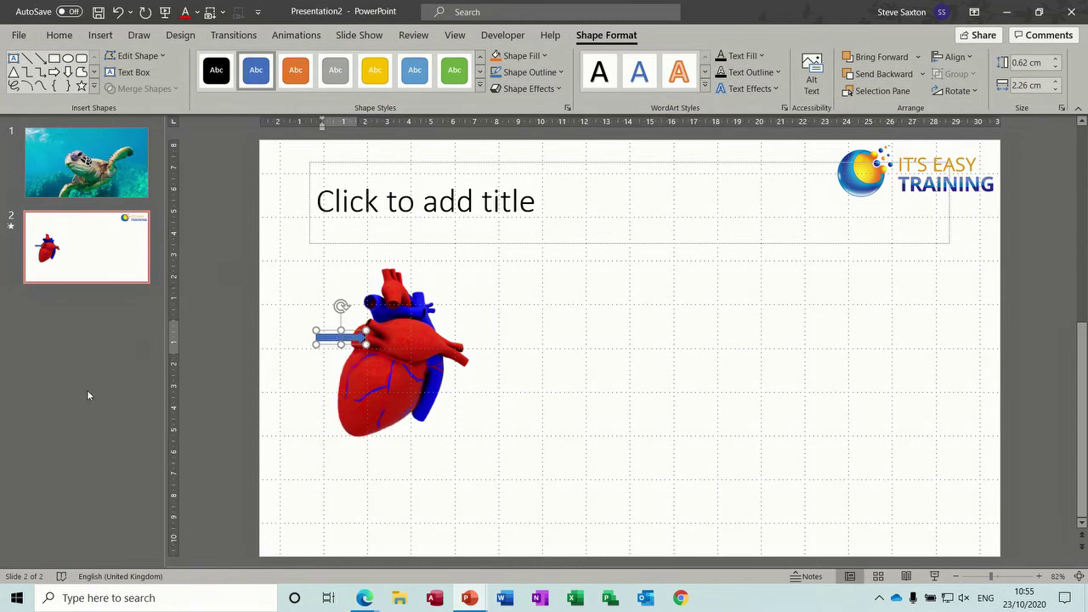
pyautogui.click(270, 428)
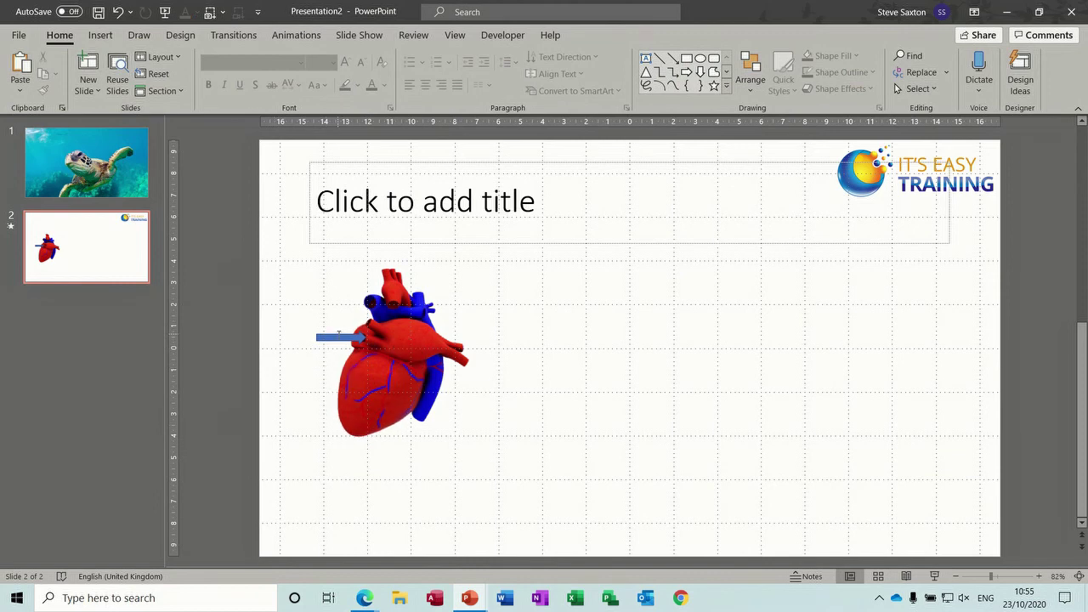
# - Label the arrow "Artery" in 8-point text, make it taller to fit, and place its tip against the heart's left edge
pyautogui.click(337, 340)
pyautogui.click(340, 343)
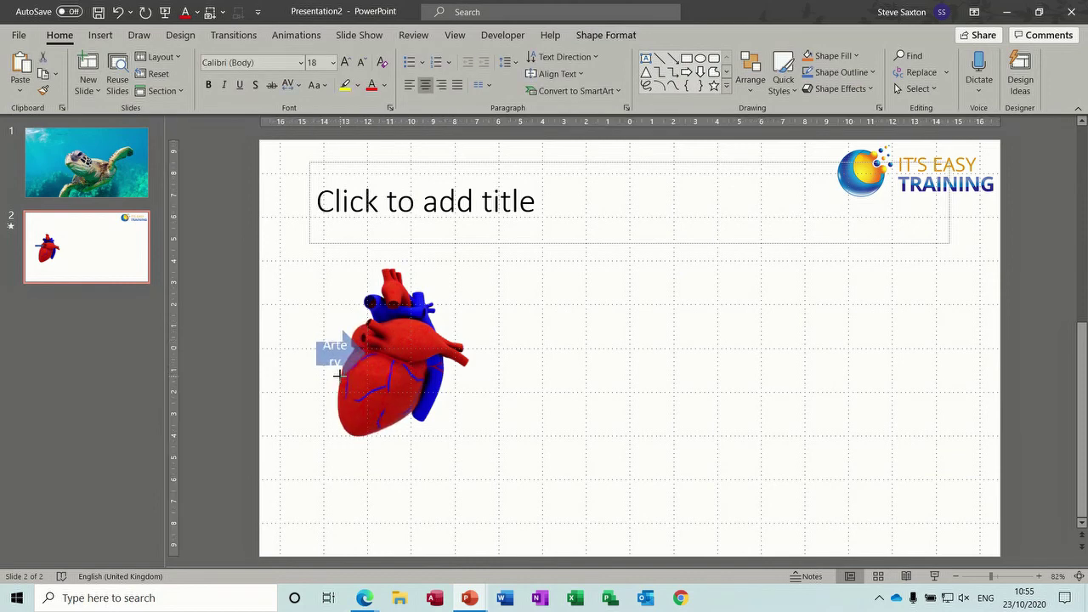
pyautogui.click(333, 62)
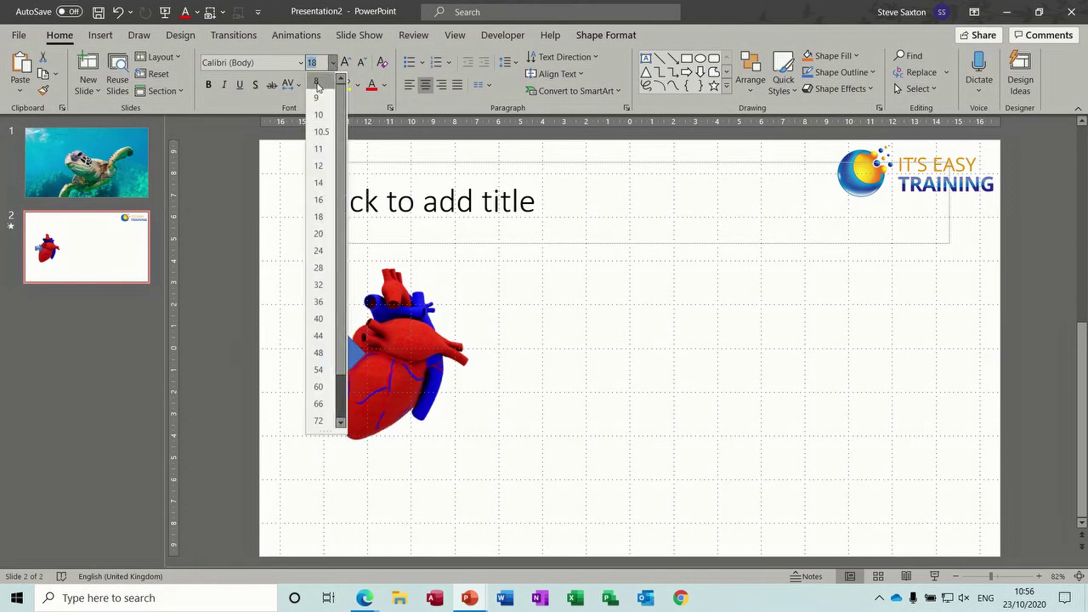
pyautogui.click(317, 84)
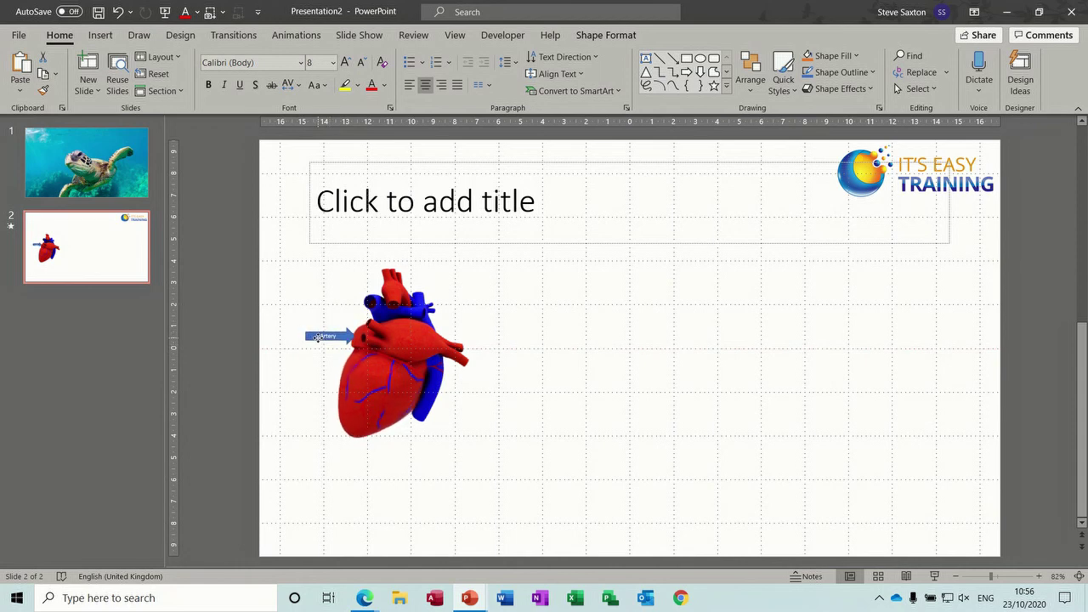
pyautogui.click(300, 413)
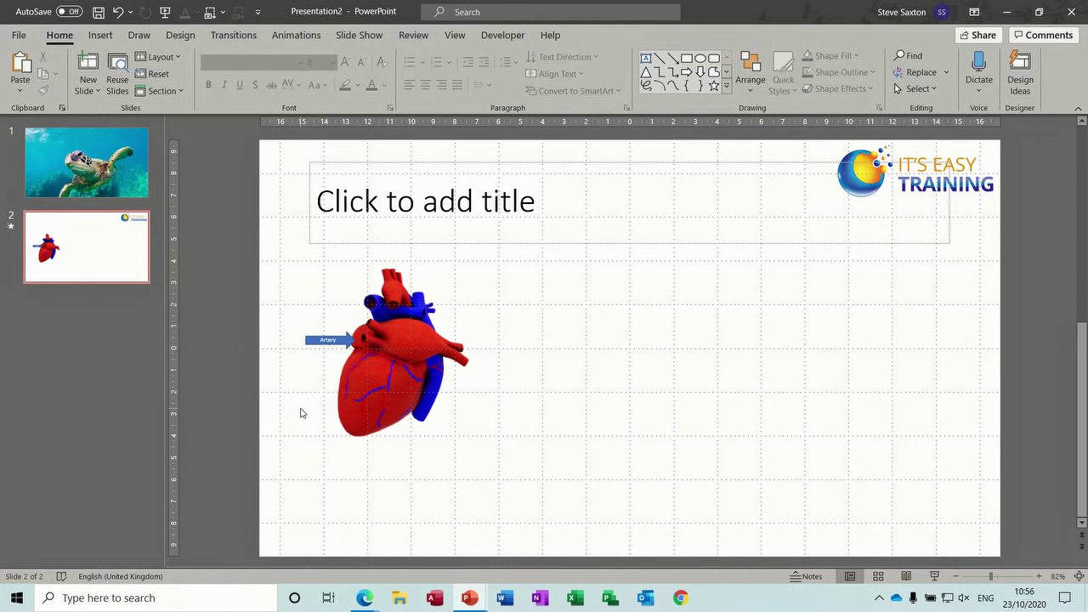